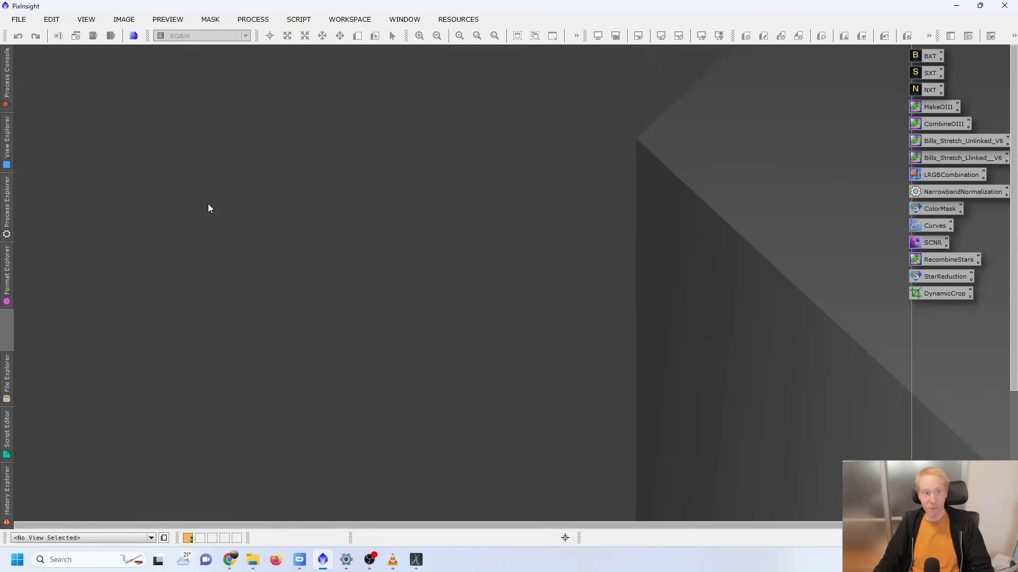
Open the Debayer process with its default settings and place an instance of it as an icon on the workspace.
{"action": "left_click", "coordinate": [6, 210]}
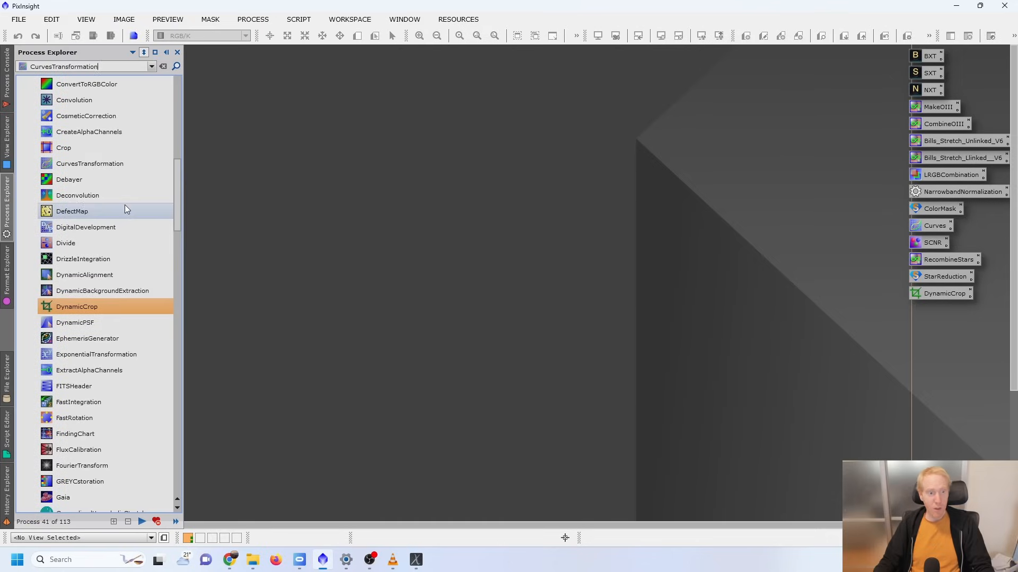
{"action": "double_click", "coordinate": [62, 180]}
{"action": "left_click_drag", "start_coordinate": [891, 142], "coordinate": [523, 105]}
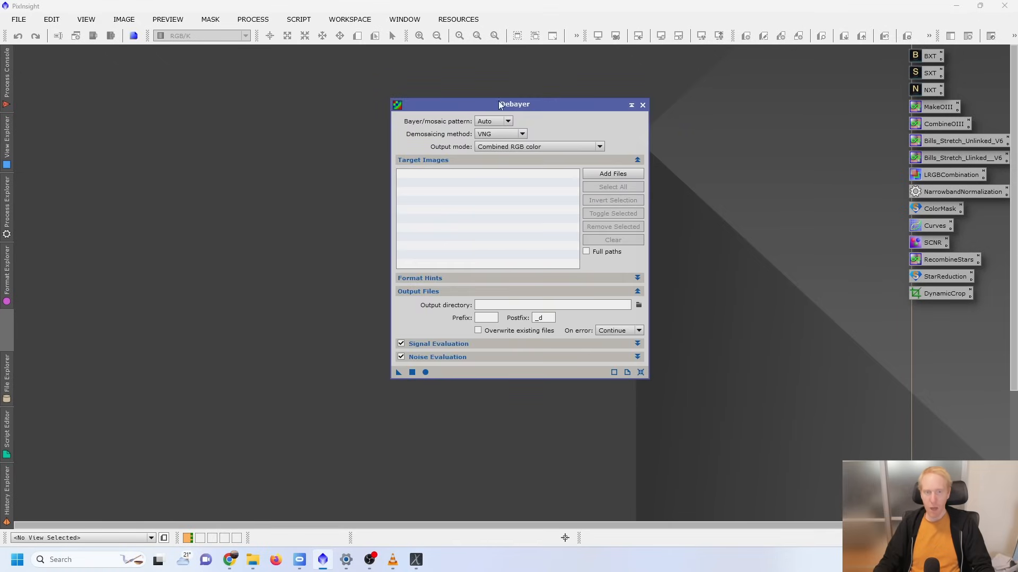
{"action": "left_click", "coordinate": [508, 133]}
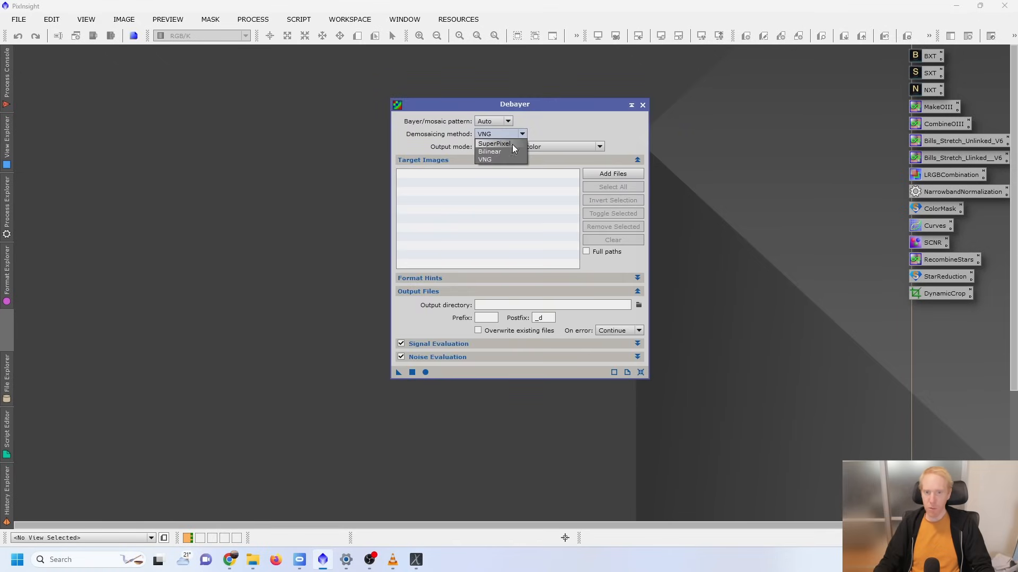
{"action": "left_click", "coordinate": [667, 120]}
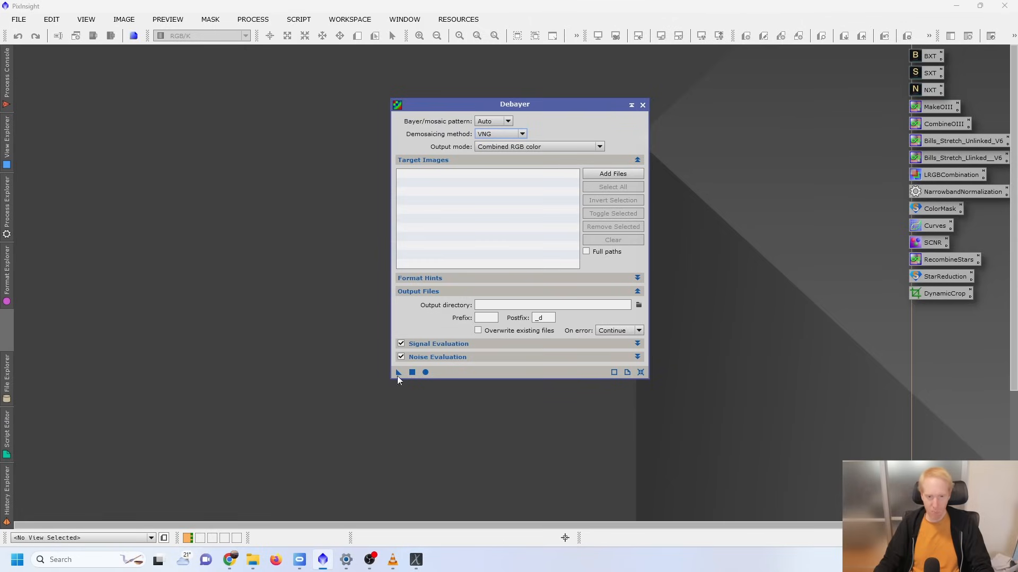
{"action": "left_click_drag", "start_coordinate": [404, 372], "coordinate": [192, 174]}
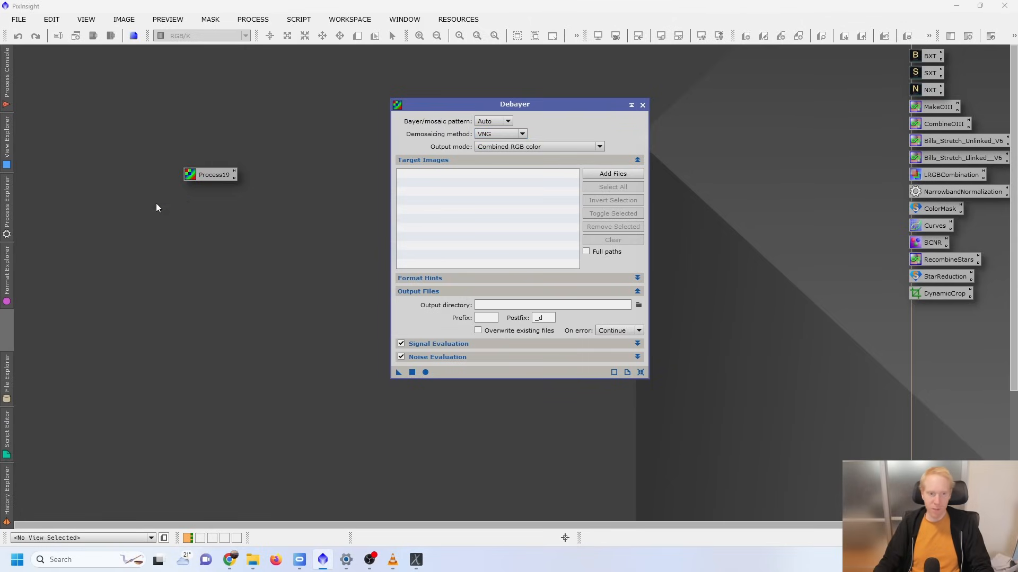
{"action": "left_click", "coordinate": [642, 105]}
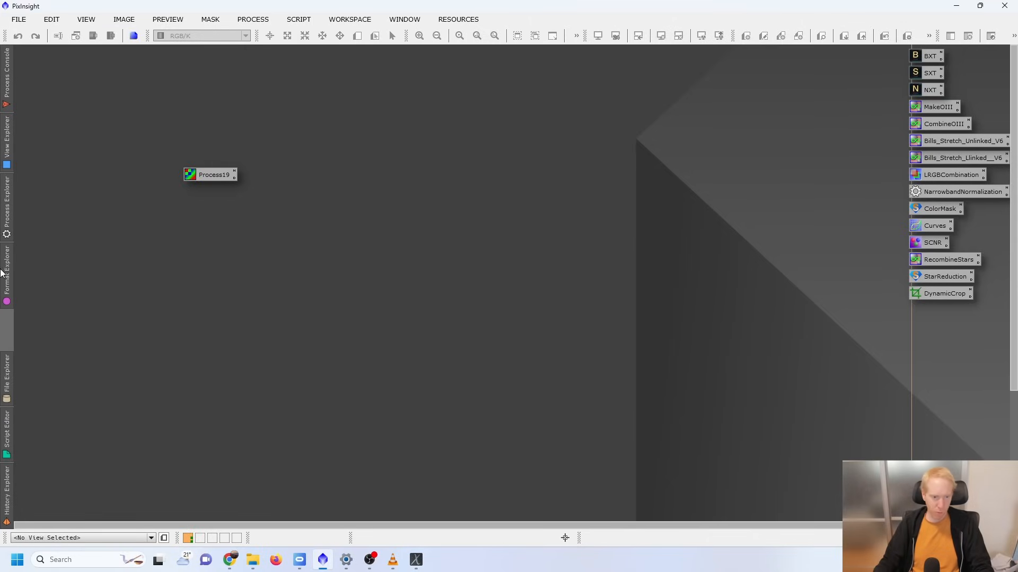
Rename the new Debayer process icon as Debayering.
{"action": "right_click", "coordinate": [216, 174]}
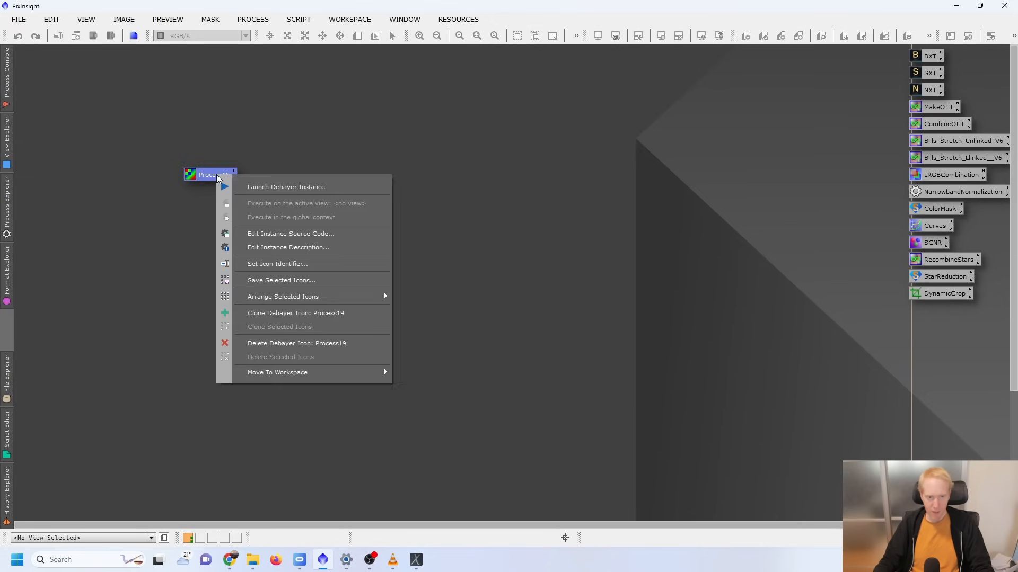
{"action": "left_click", "coordinate": [303, 262]}
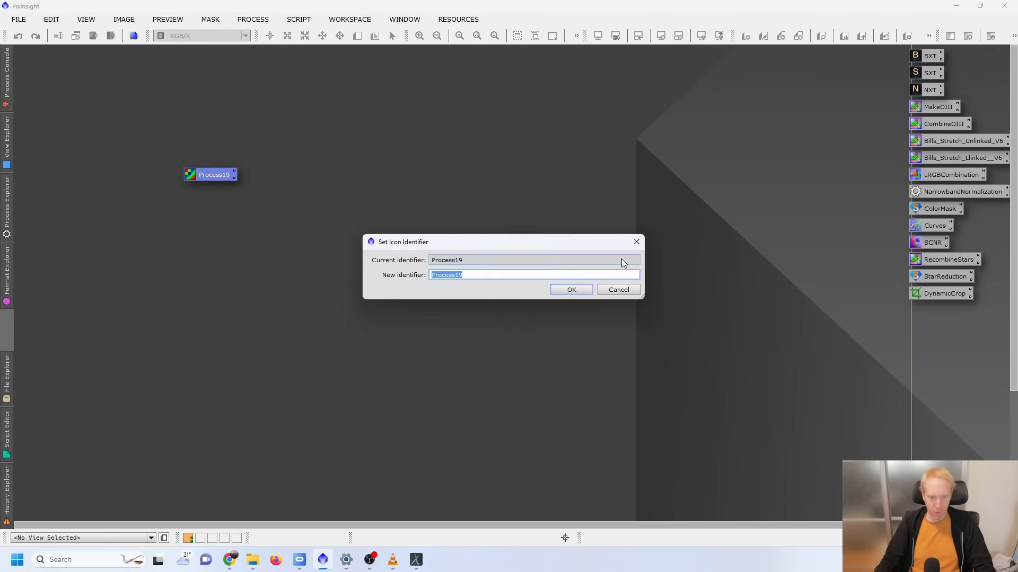
{"action": "type", "text": "Debau"}
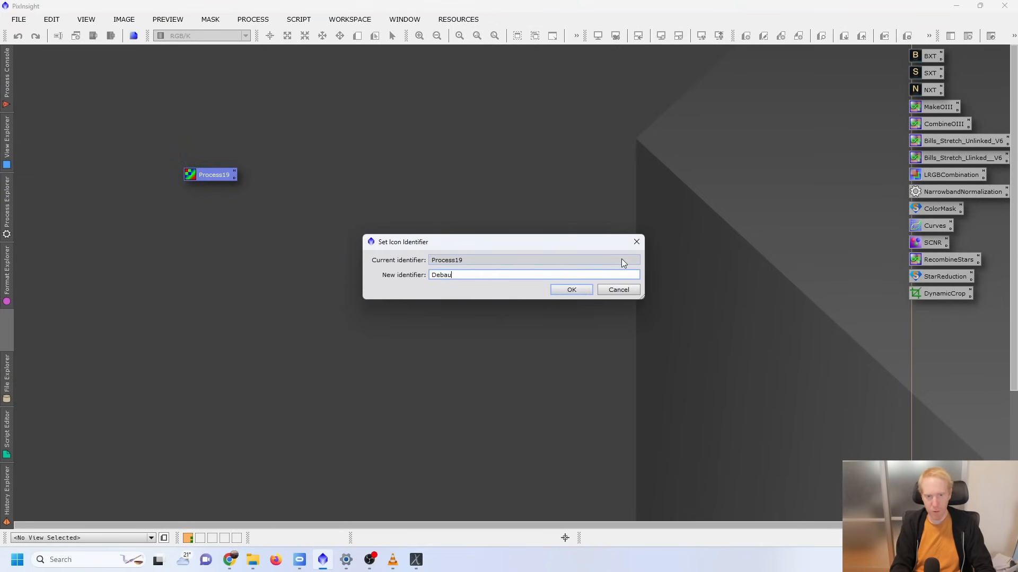
{"action": "key", "text": "BackSpace"}
{"action": "type", "text": "yering"}
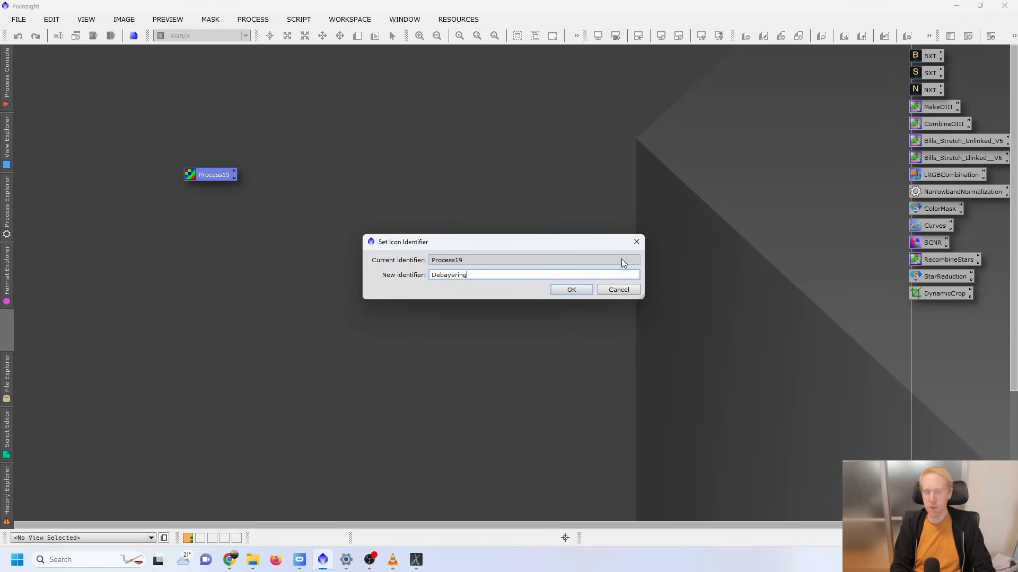
{"action": "key", "text": "Return"}
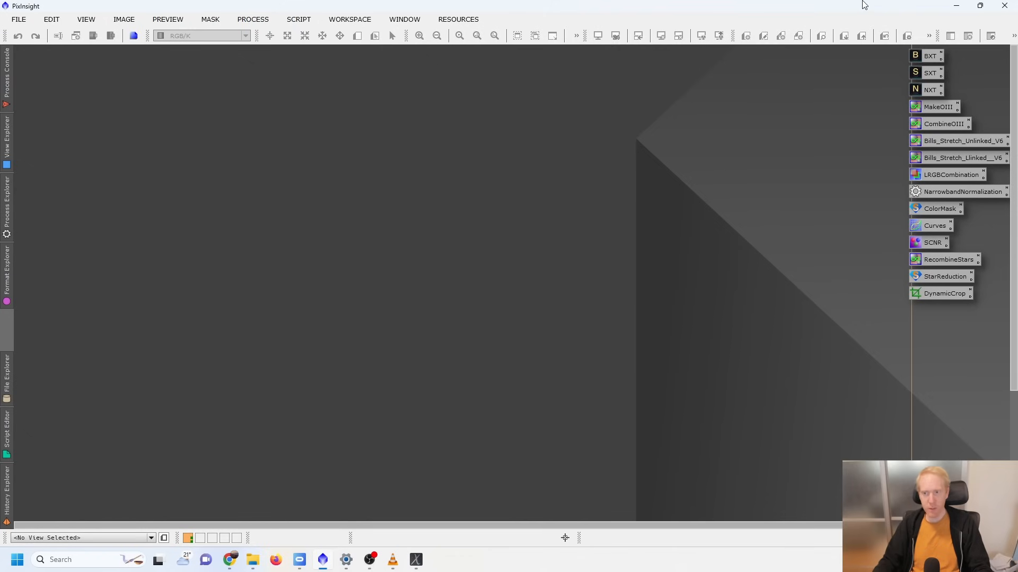
Examine the options for saving the workspace icons as a project, and leave without saving.
{"action": "left_click", "coordinate": [25, 22]}
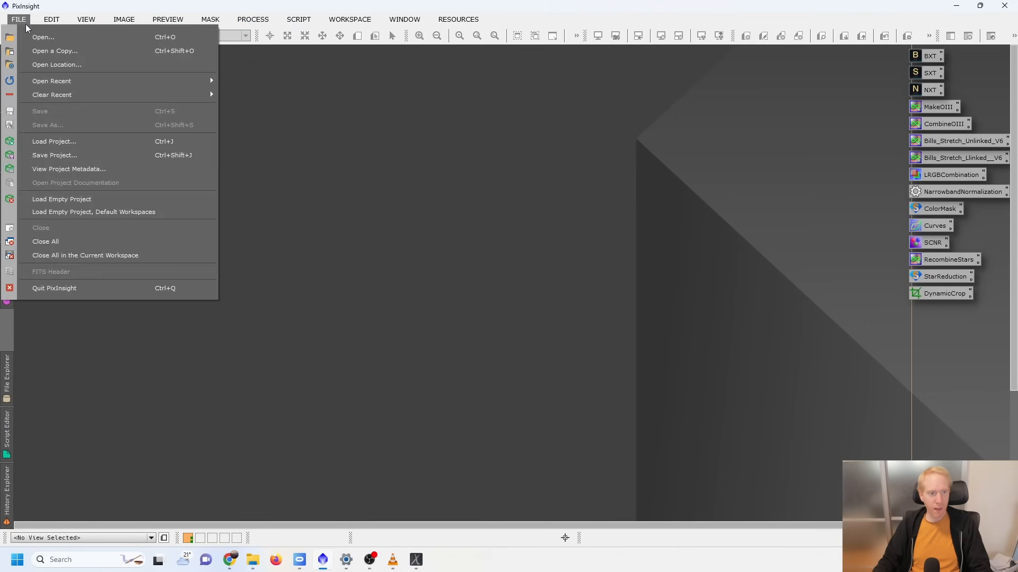
{"action": "left_click", "coordinate": [61, 155]}
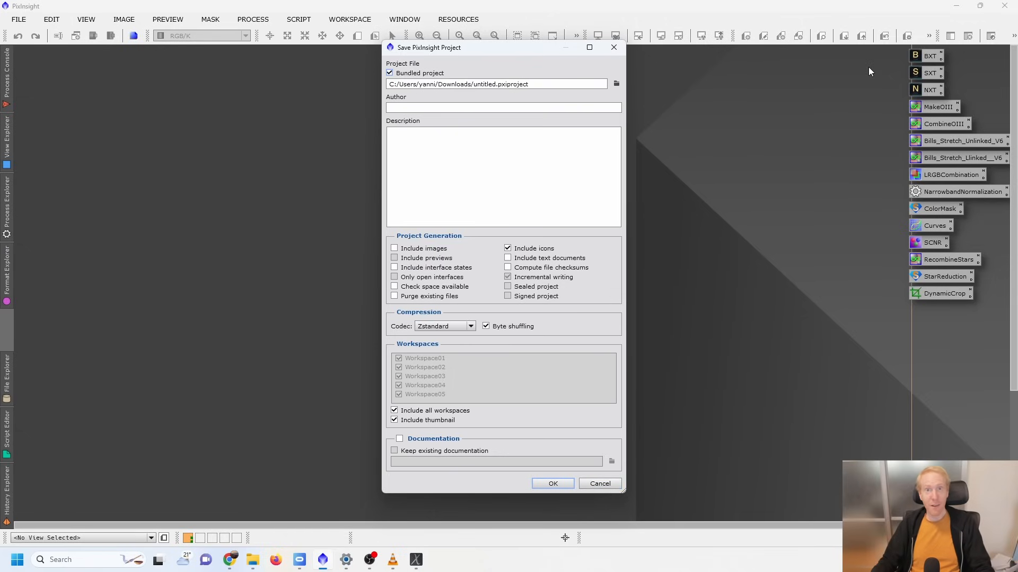
{"action": "left_click", "coordinate": [600, 483]}
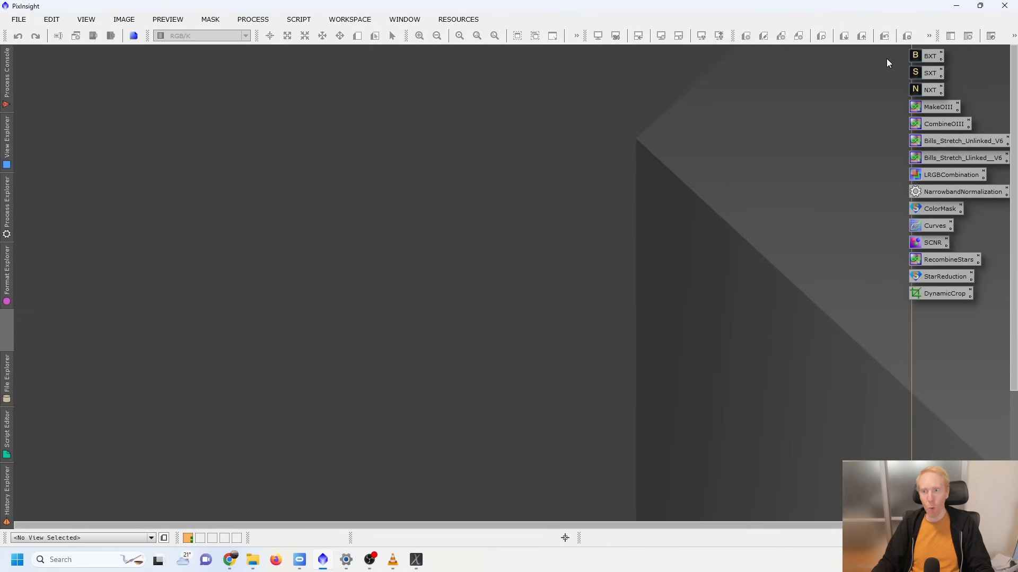
Review the settings stored in the BXT, SXT and NXT process icons one after another, closing each process window.
{"action": "left_click_drag", "start_coordinate": [890, 47], "coordinate": [985, 368]}
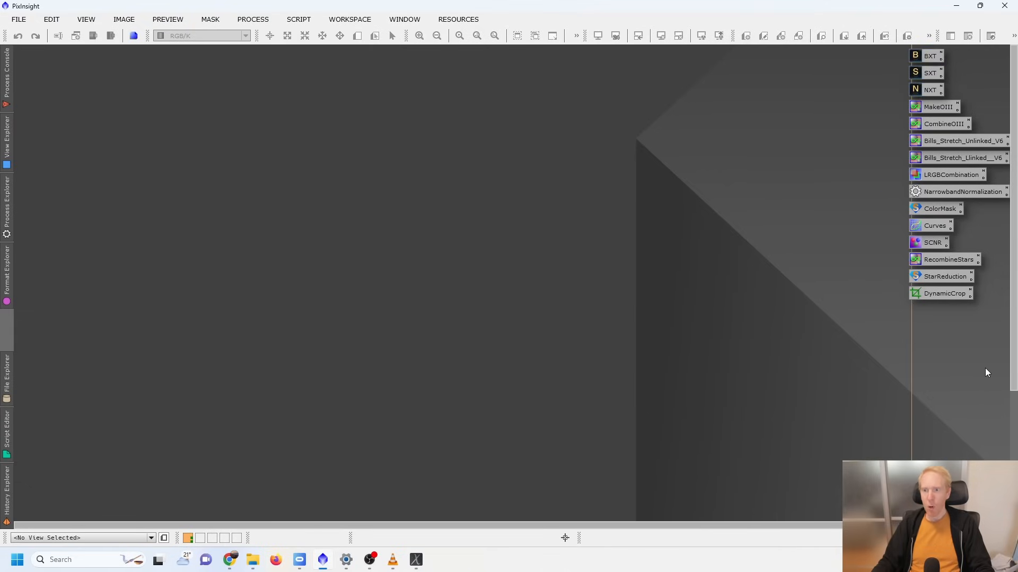
{"action": "double_click", "coordinate": [927, 57]}
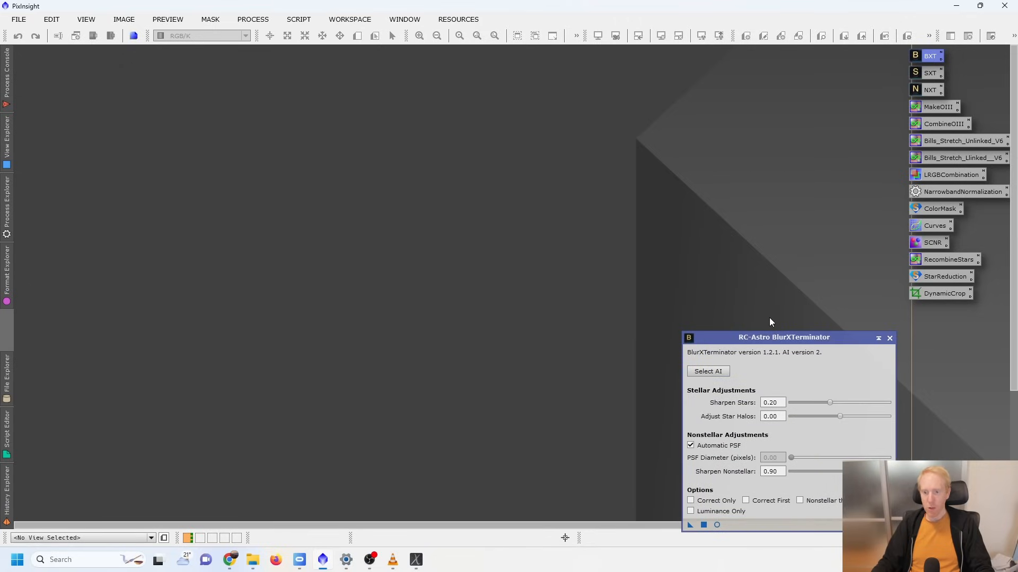
{"action": "left_click_drag", "start_coordinate": [790, 340], "coordinate": [739, 139]}
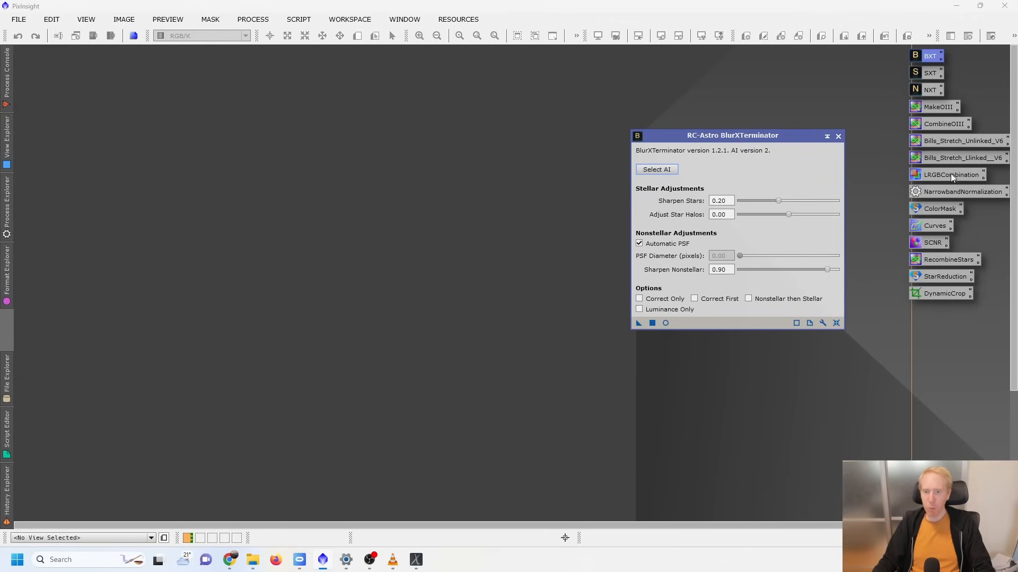
{"action": "left_click", "coordinate": [838, 136]}
{"action": "double_click", "coordinate": [930, 73]}
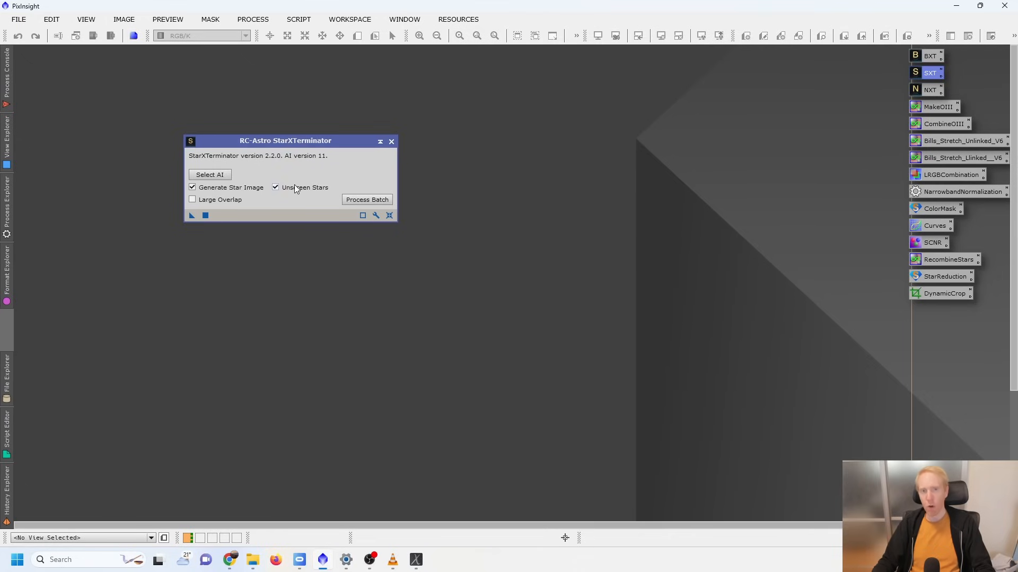
{"action": "left_click", "coordinate": [391, 142]}
{"action": "double_click", "coordinate": [929, 90]}
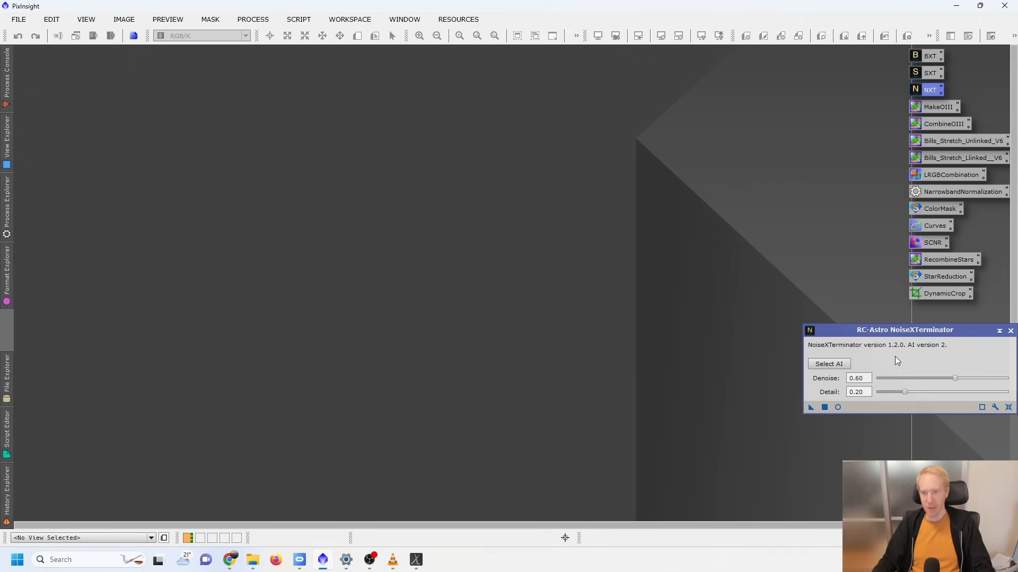
{"action": "left_click_drag", "start_coordinate": [921, 330], "coordinate": [571, 87]}
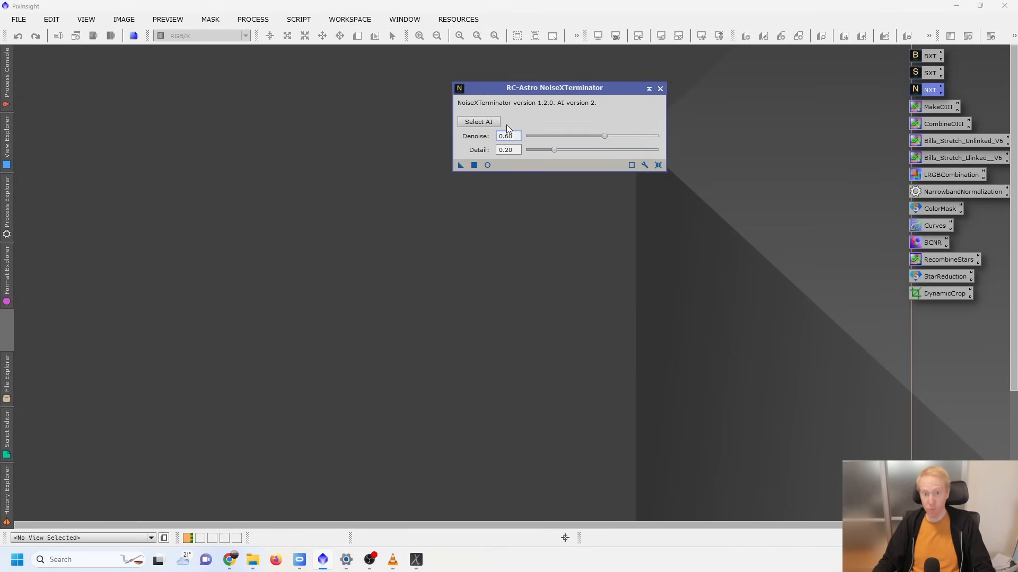
{"action": "left_click", "coordinate": [660, 89]}
{"action": "left_click_drag", "start_coordinate": [887, 47], "coordinate": [949, 89]}
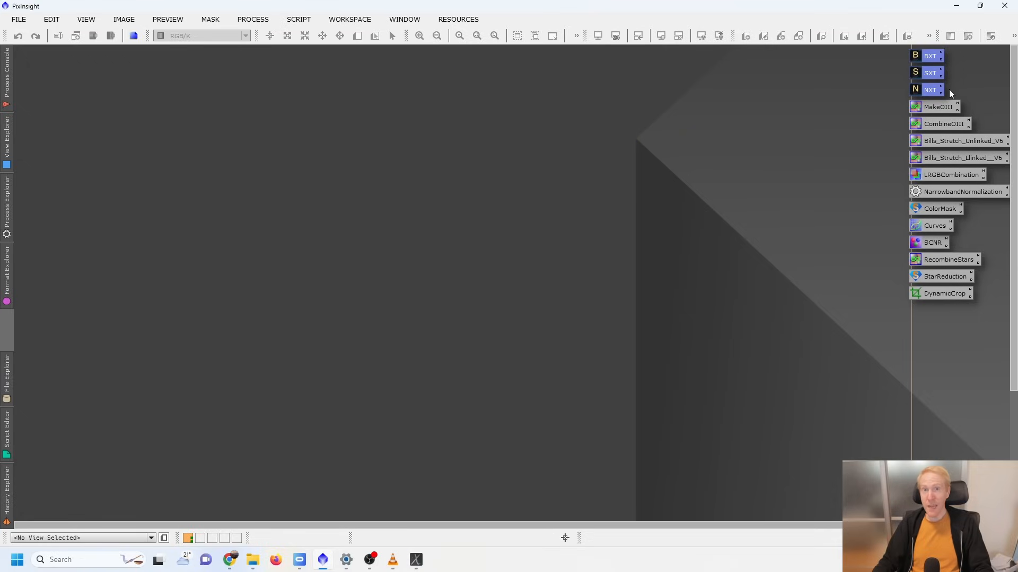
{"action": "left_click", "coordinate": [854, 55]}
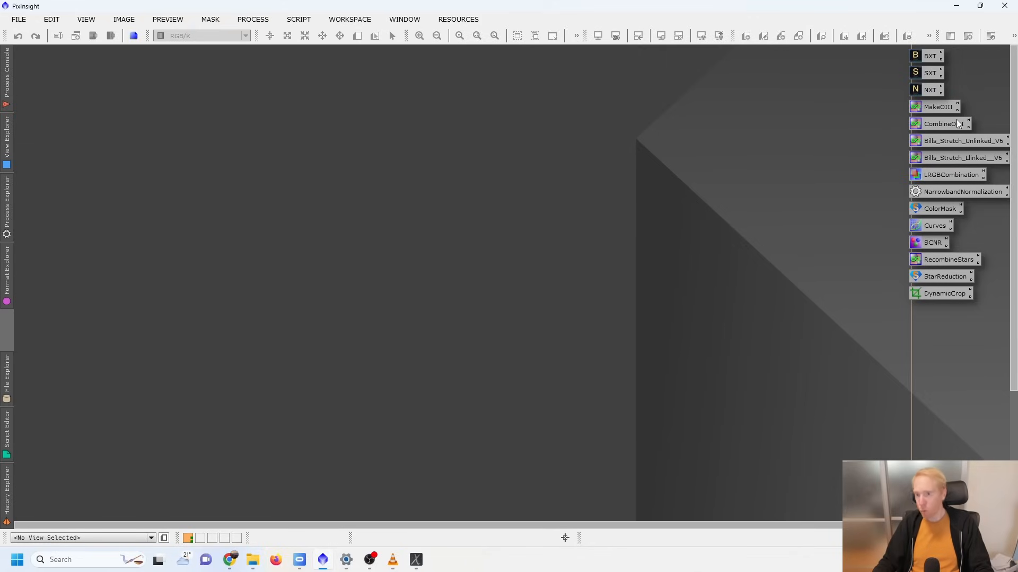
Examine the PixelMath expression stored in the MakeOIII icon for blending the blue and green channels, and close it.
{"action": "double_click", "coordinate": [931, 108]}
{"action": "left_click_drag", "start_coordinate": [578, 161], "coordinate": [503, 164]}
{"action": "left_click", "coordinate": [522, 160]}
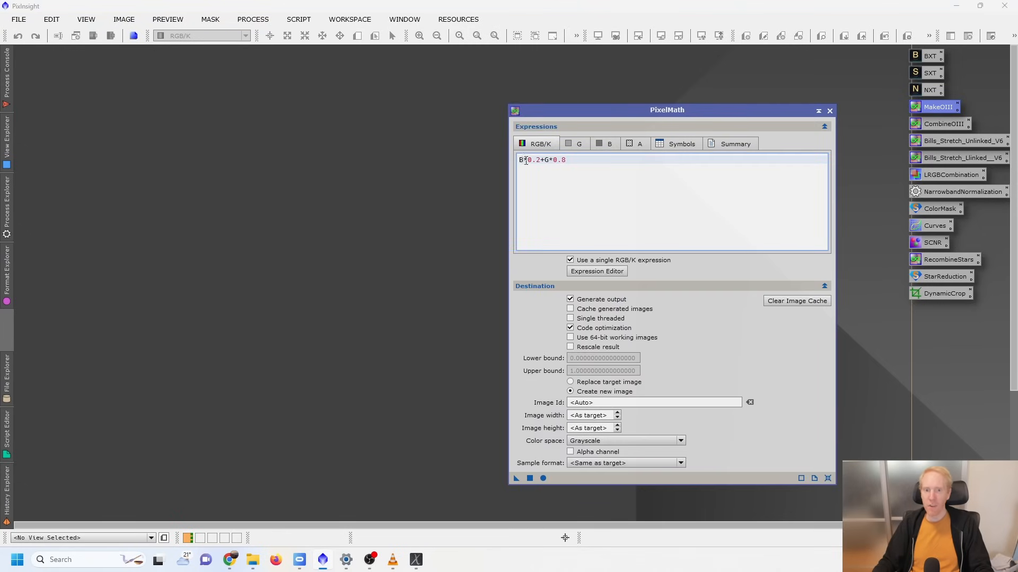
{"action": "left_click_drag", "start_coordinate": [550, 160], "coordinate": [545, 160]}
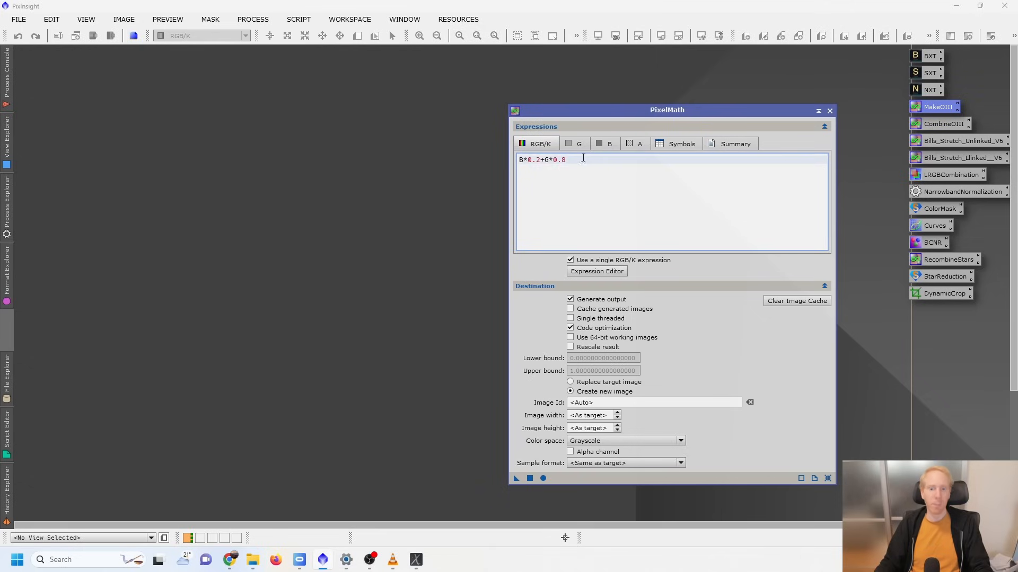
{"action": "left_click_drag", "start_coordinate": [582, 159], "coordinate": [529, 131]}
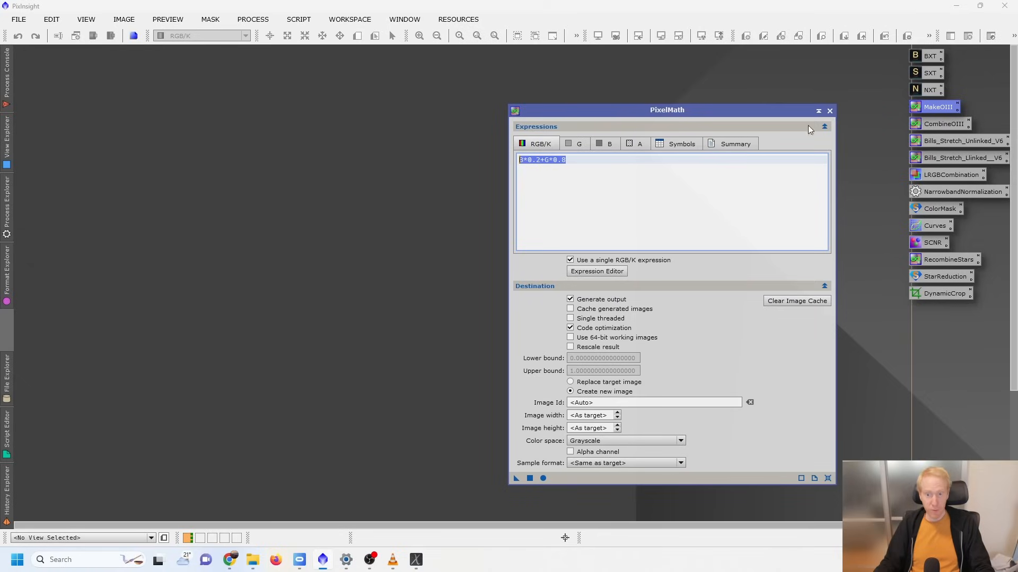
{"action": "left_click", "coordinate": [572, 166]}
{"action": "left_click_drag", "start_coordinate": [588, 160], "coordinate": [477, 162]}
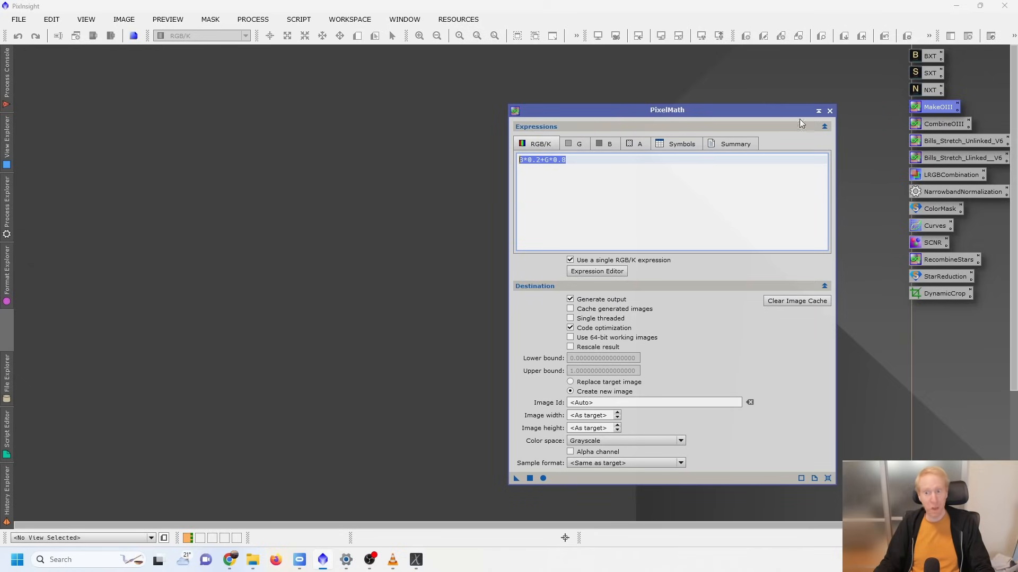
{"action": "left_click", "coordinate": [829, 111]}
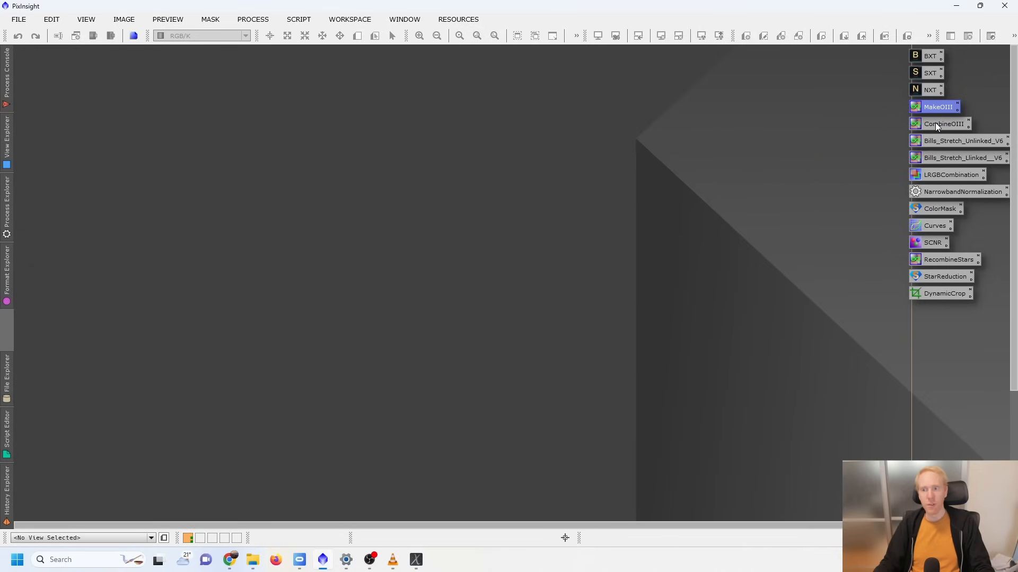
Examine the PixelMath expression stored in the CombineOIII icon for merging two OIII images, and close it.
{"action": "double_click", "coordinate": [935, 122]}
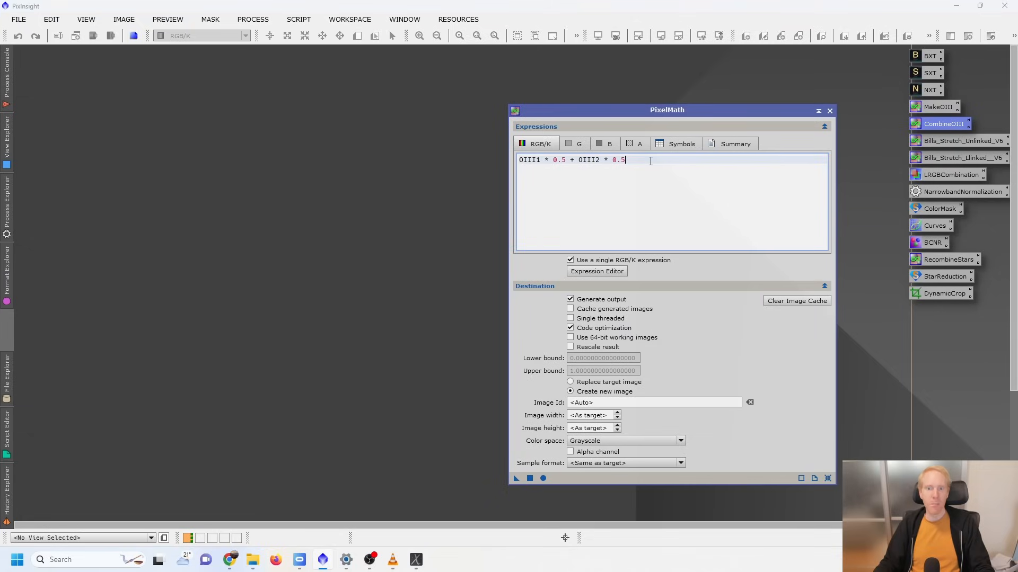
{"action": "left_click_drag", "start_coordinate": [630, 160], "coordinate": [499, 161]}
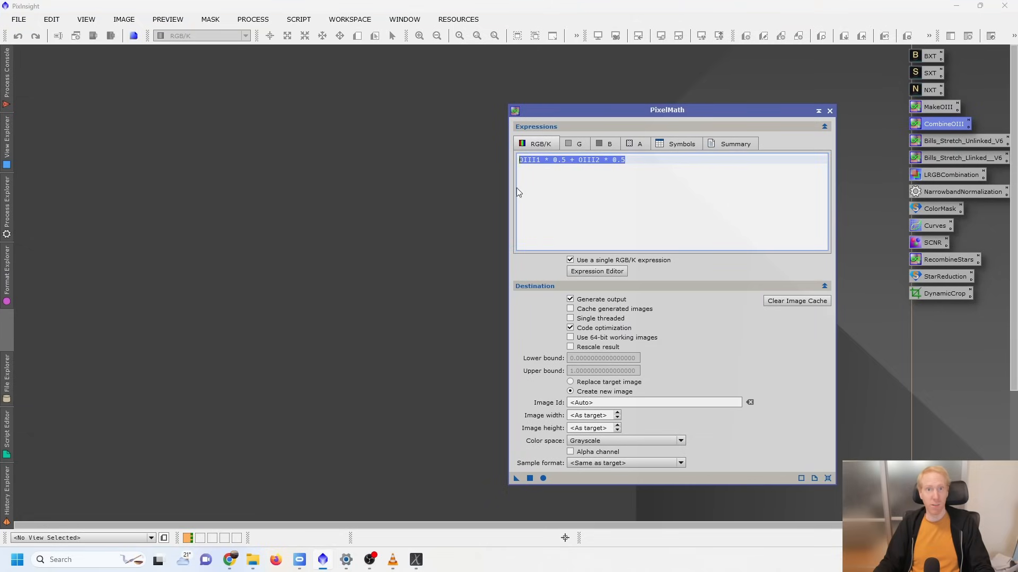
{"action": "left_click", "coordinate": [638, 161]}
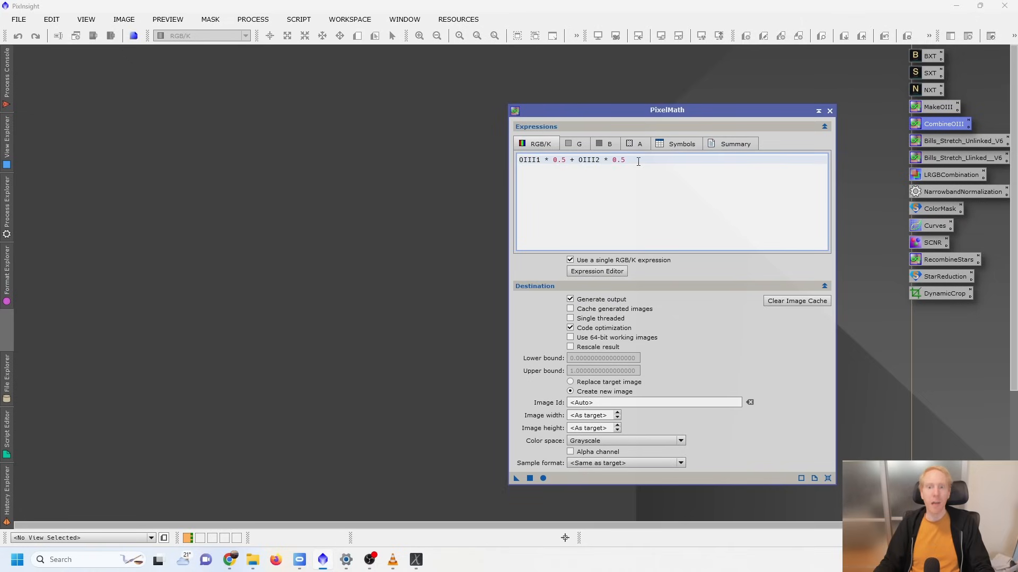
{"action": "left_click_drag", "start_coordinate": [652, 160], "coordinate": [465, 167]}
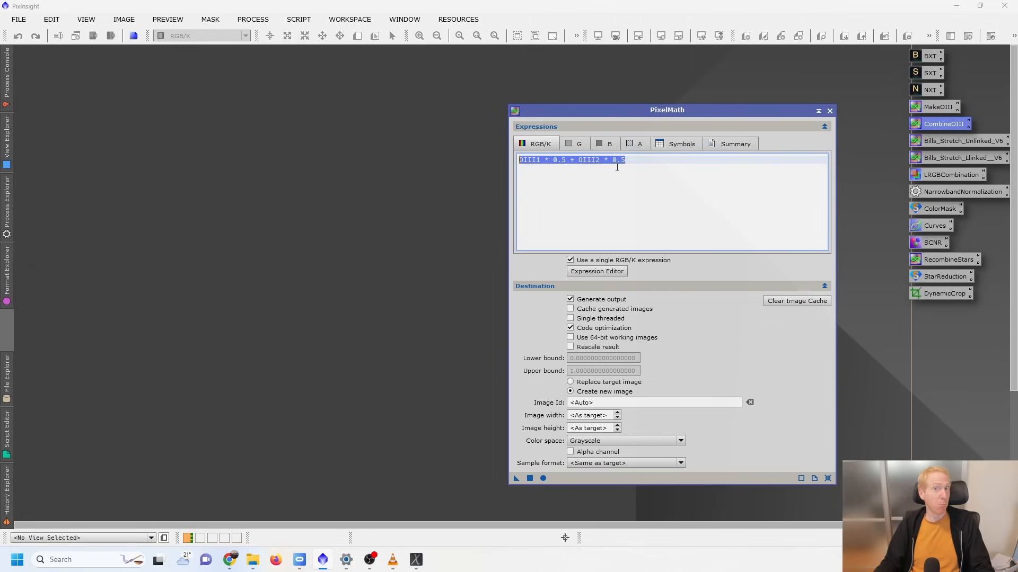
{"action": "left_click_drag", "start_coordinate": [792, 113], "coordinate": [677, 108]}
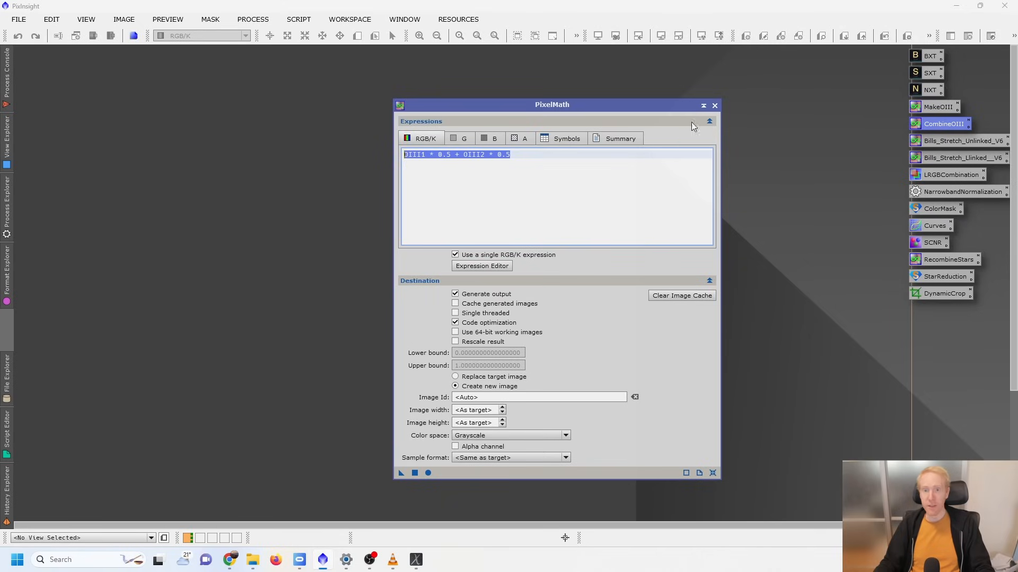
{"action": "left_click", "coordinate": [714, 106]}
{"action": "left_click_drag", "start_coordinate": [988, 100], "coordinate": [896, 125]}
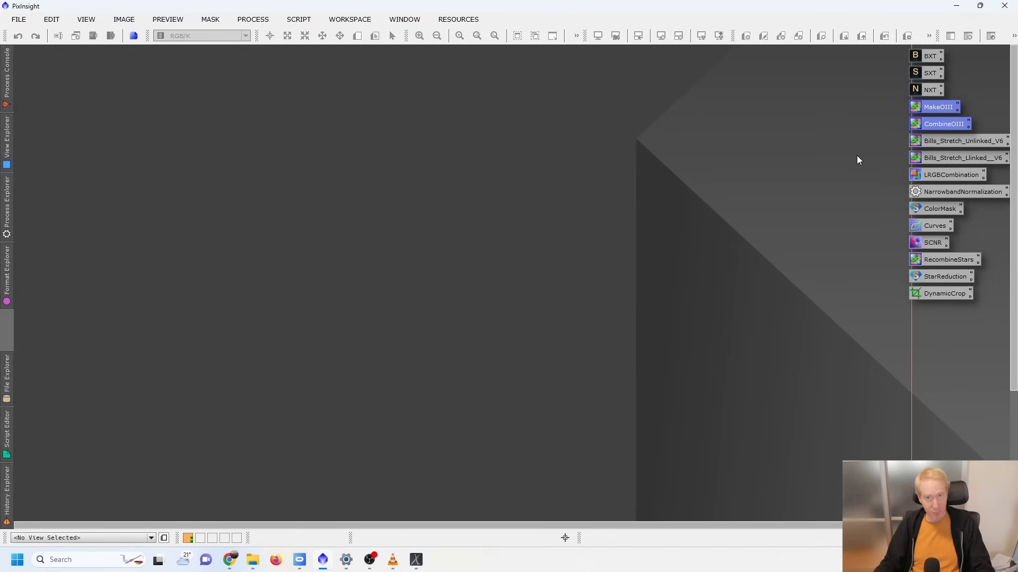
Highlight the two Bills_Stretch process icons together, and the LRGBCombination icon by itself.
{"action": "left_click_drag", "start_coordinate": [899, 141], "coordinate": [1006, 161]}
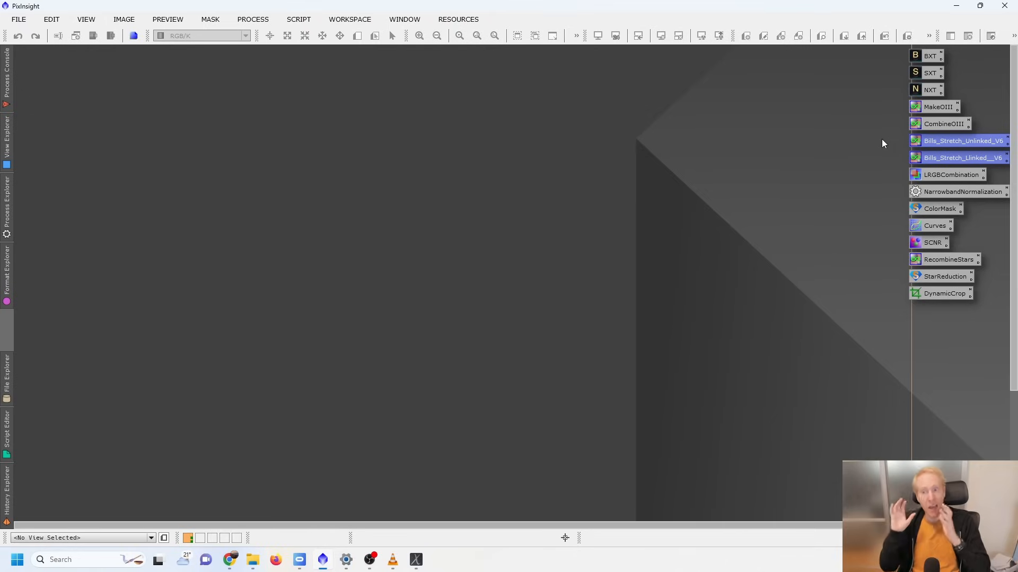
{"action": "left_click_drag", "start_coordinate": [882, 174], "coordinate": [992, 178]}
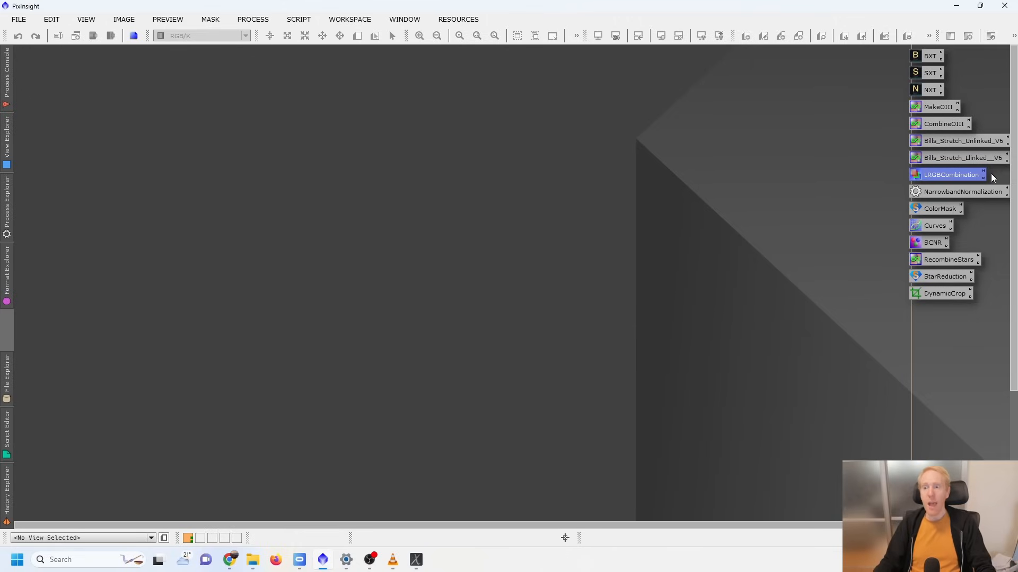
Highlight the LRGBCombination icon, the two Bills_Stretch icons and the NarrowbandNormalization icon in turn to compare their roles in the workflow.
{"action": "left_click", "coordinate": [884, 177]}
{"action": "left_click", "coordinate": [970, 175]}
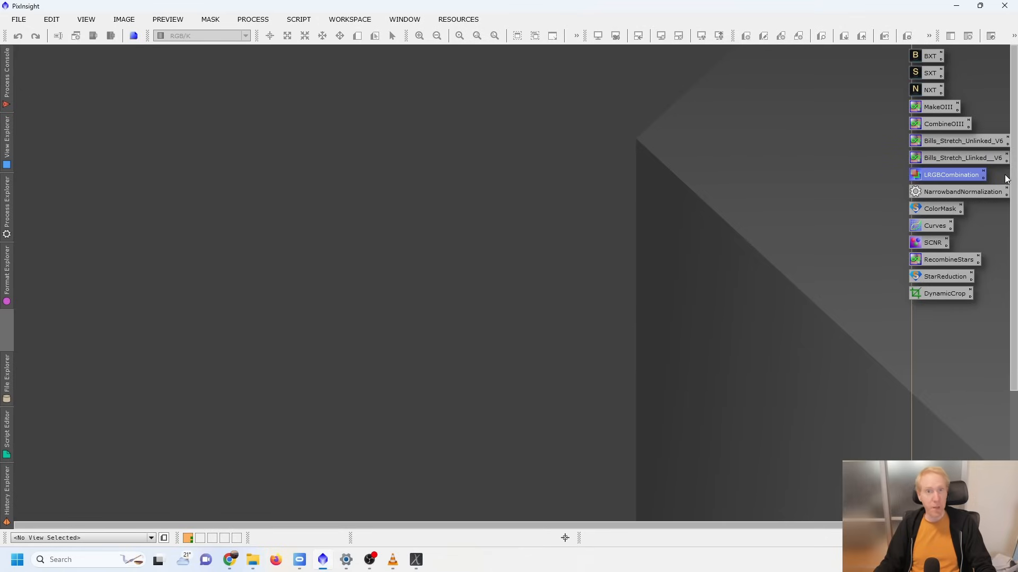
{"action": "left_click_drag", "start_coordinate": [882, 139], "coordinate": [995, 163]}
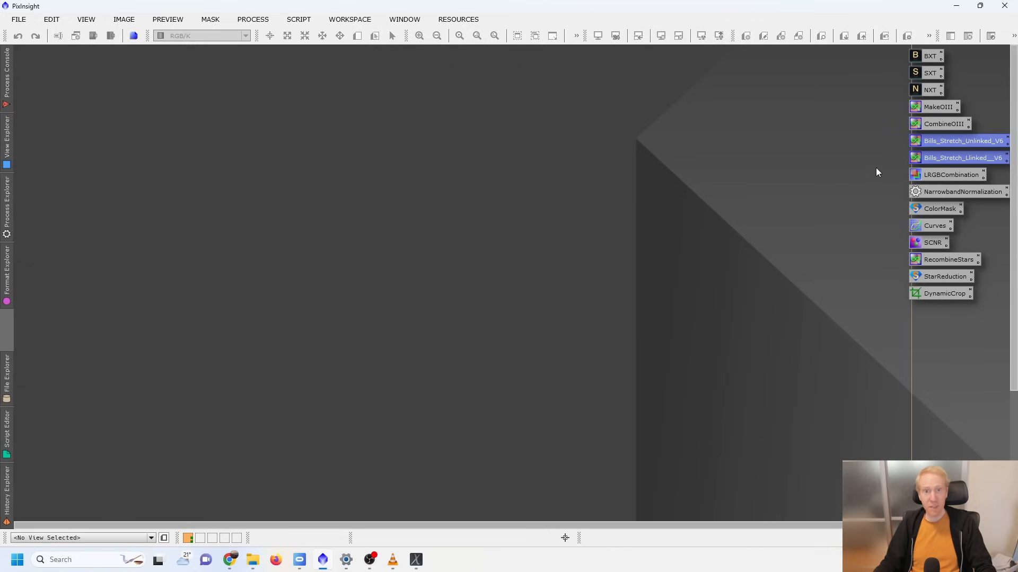
{"action": "left_click_drag", "start_coordinate": [879, 166], "coordinate": [995, 190]}
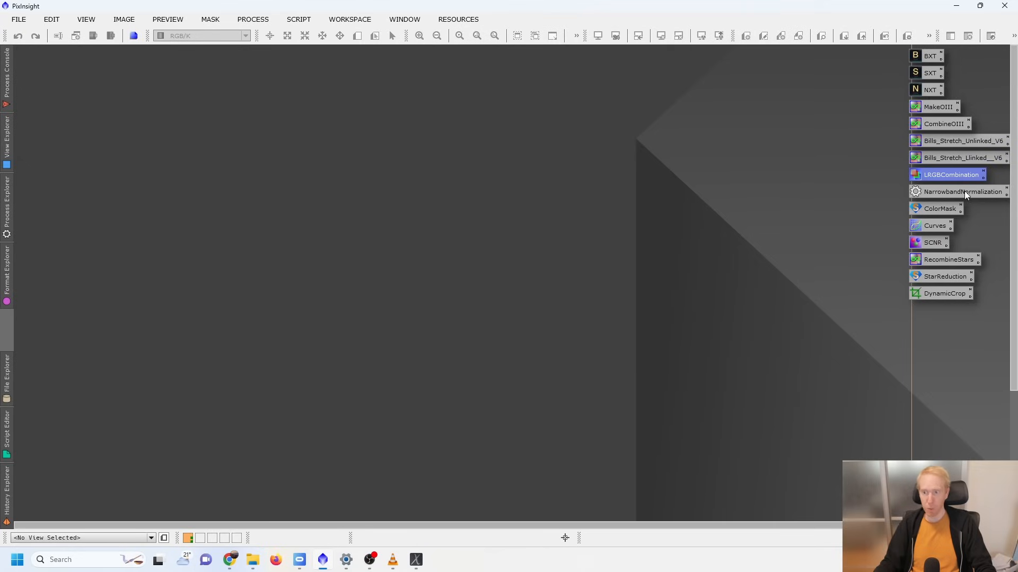
{"action": "left_click", "coordinate": [987, 192]}
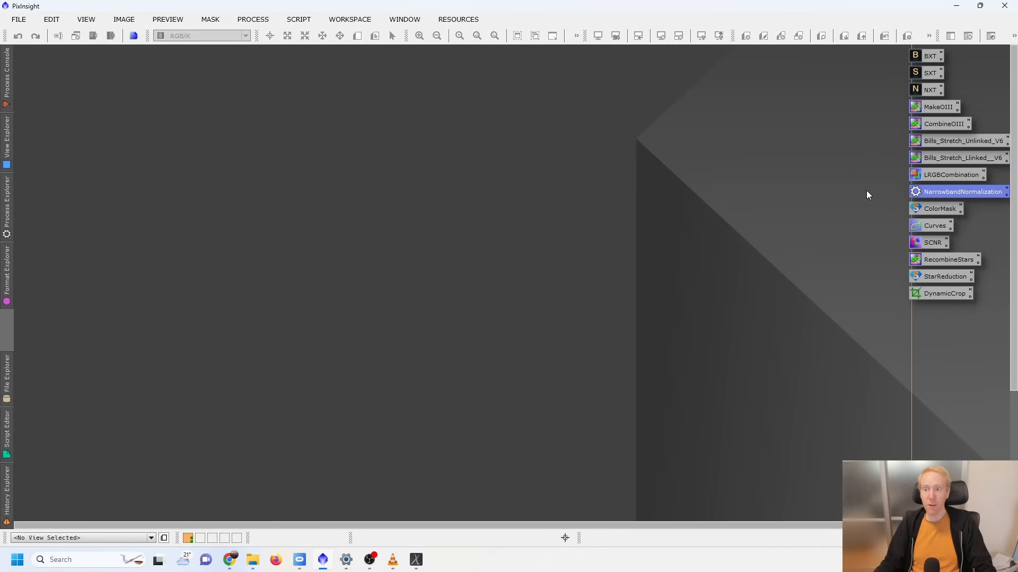
{"action": "left_click", "coordinate": [944, 174]}
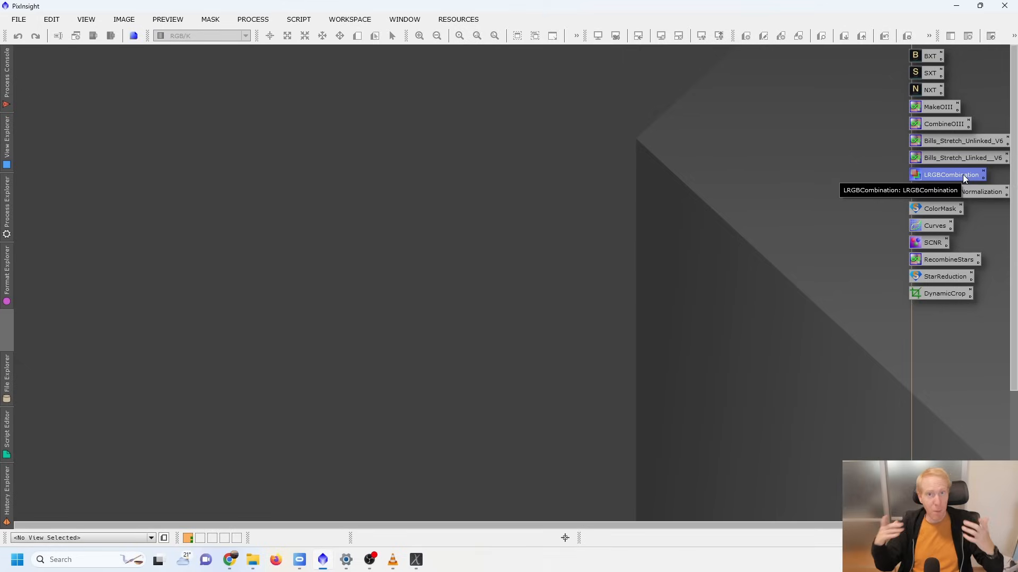
{"action": "left_click", "coordinate": [892, 186]}
{"action": "left_click_drag", "start_coordinate": [892, 184], "coordinate": [959, 189]}
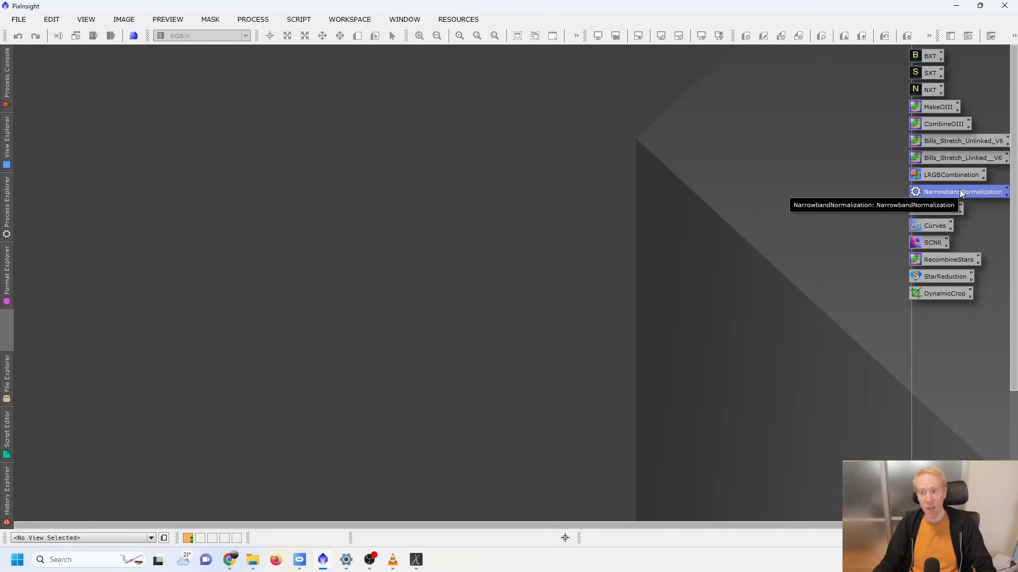
{"action": "left_click", "coordinate": [806, 182]}
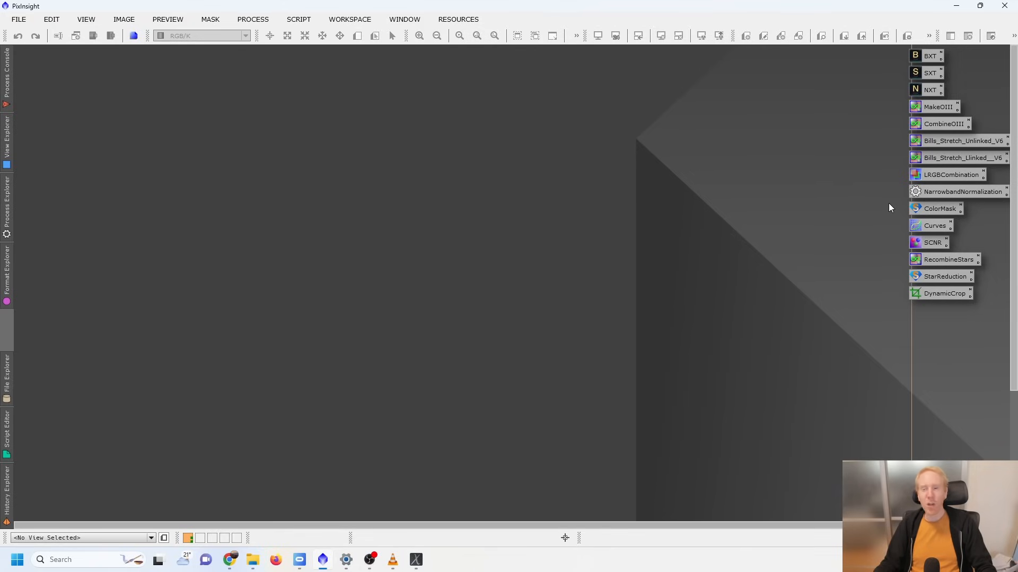
Highlight the ColorMask icon, and examine the CurvesTransformation settings stored in the Curves icon before closing them.
{"action": "left_click", "coordinate": [935, 209]}
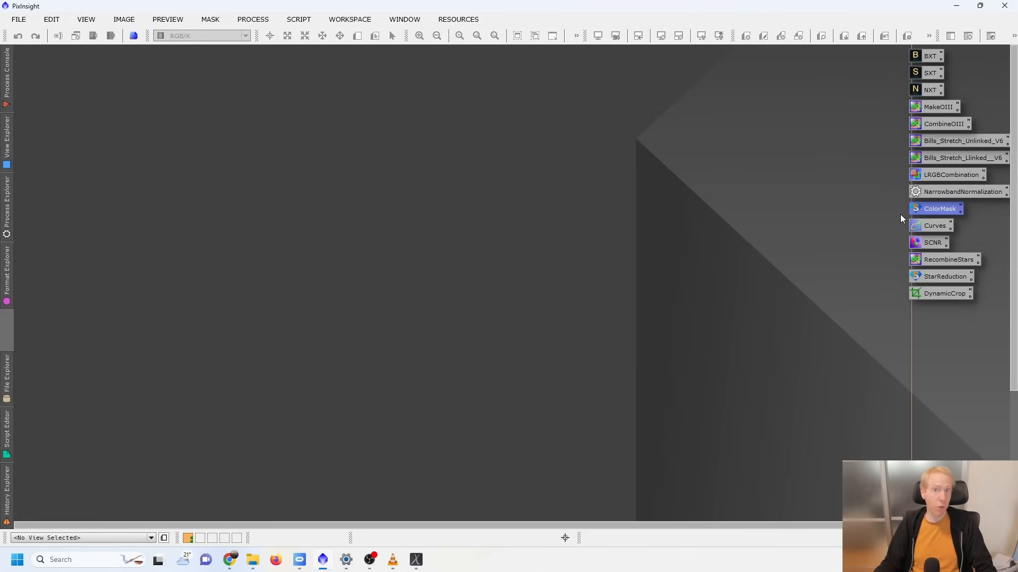
{"action": "left_click", "coordinate": [942, 225]}
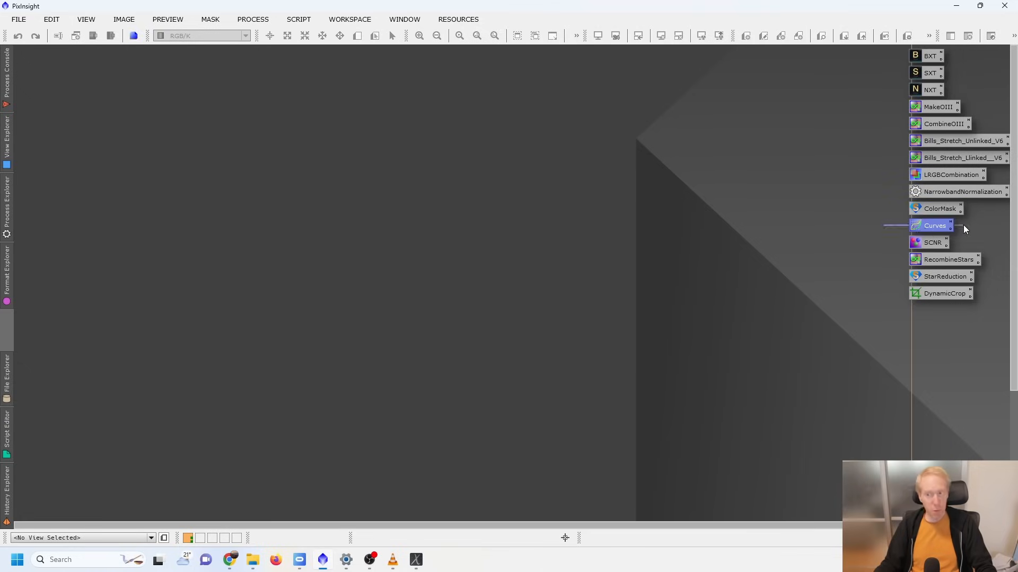
{"action": "double_click", "coordinate": [932, 227]}
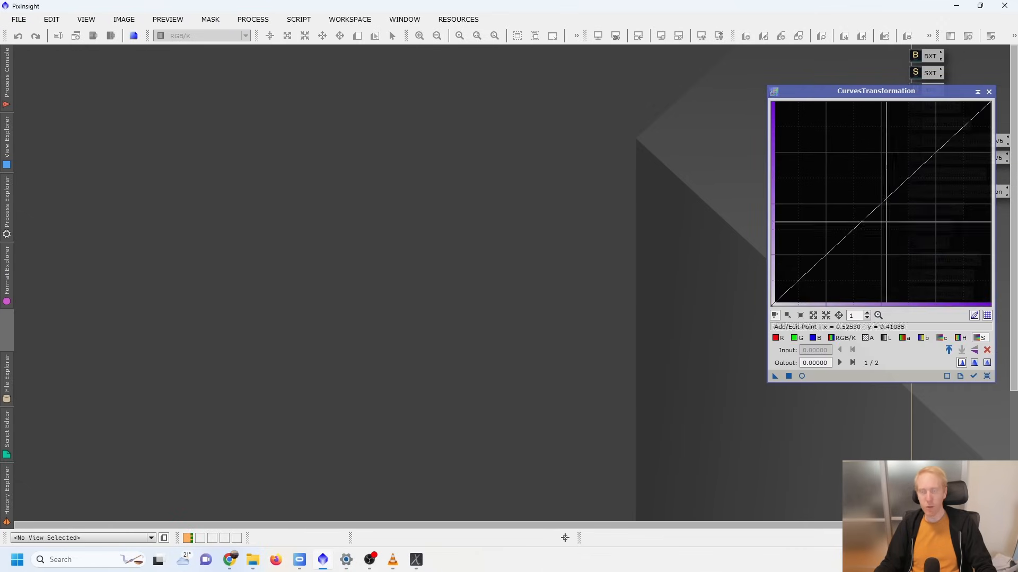
{"action": "left_click", "coordinate": [989, 92]}
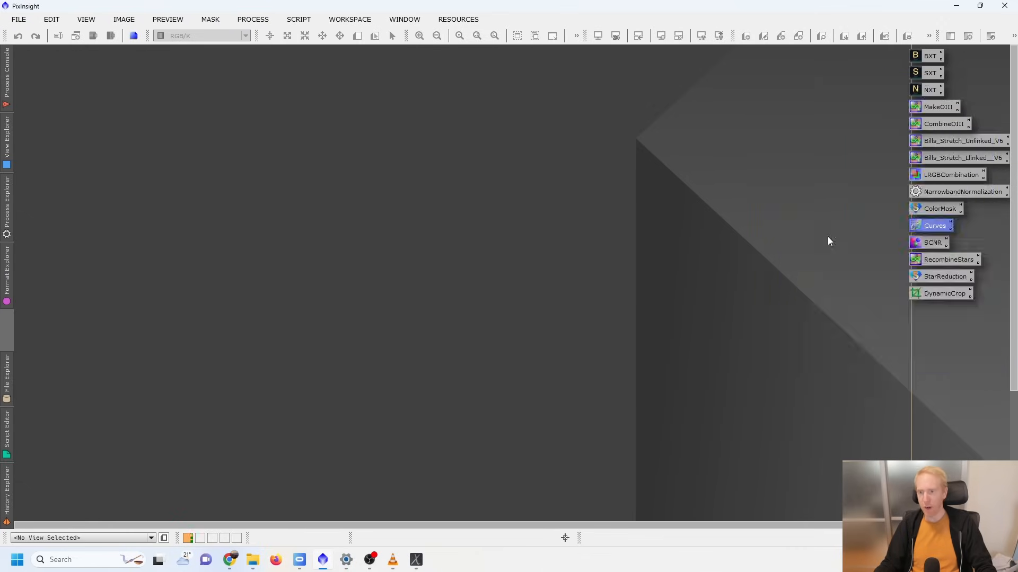
Load the NarrowbandNormalization icon, set its palette to SHO, and close the process without saving.
{"action": "double_click", "coordinate": [936, 192]}
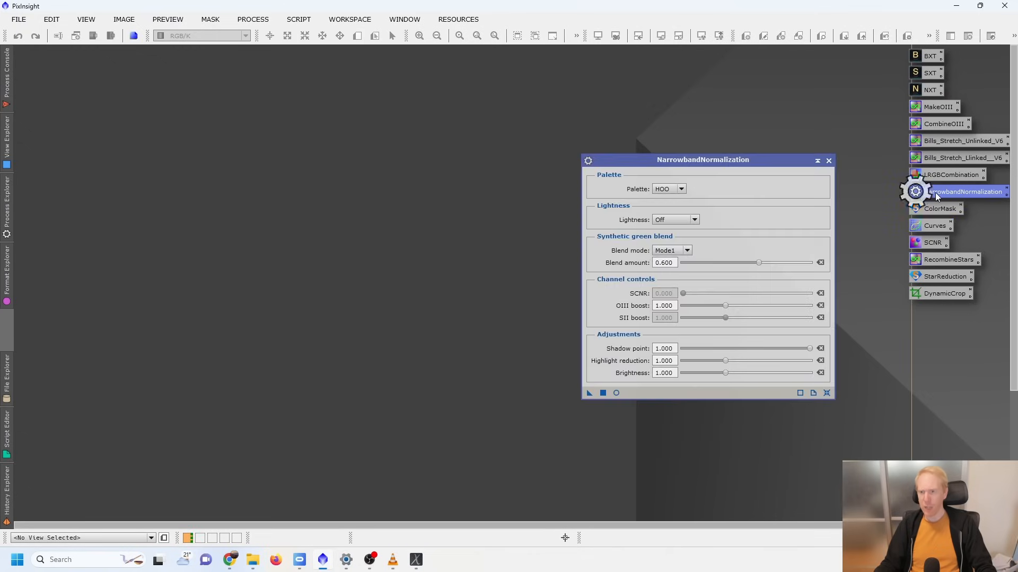
{"action": "left_click", "coordinate": [680, 189]}
{"action": "left_click", "coordinate": [673, 201]}
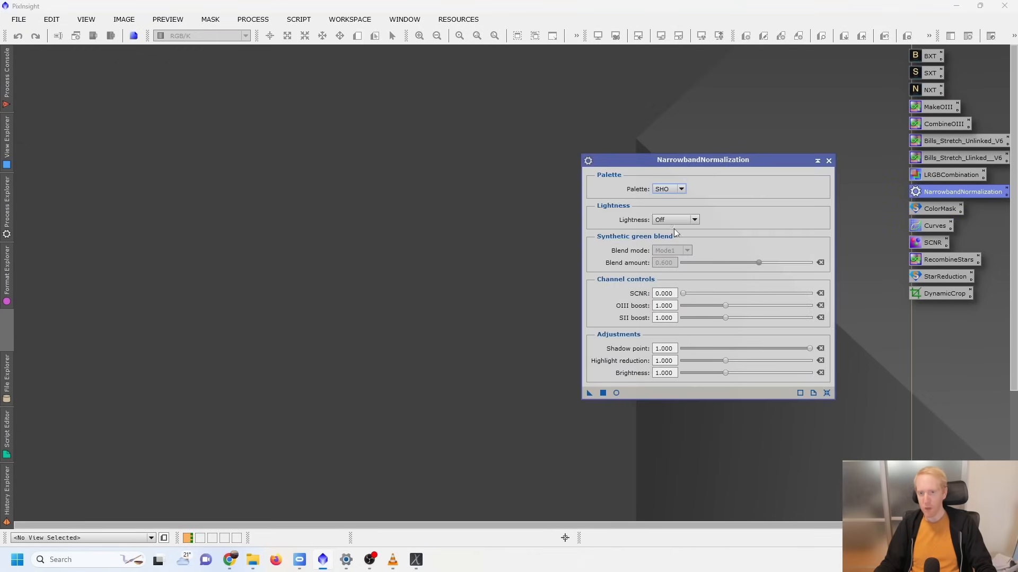
{"action": "left_click", "coordinate": [829, 160]}
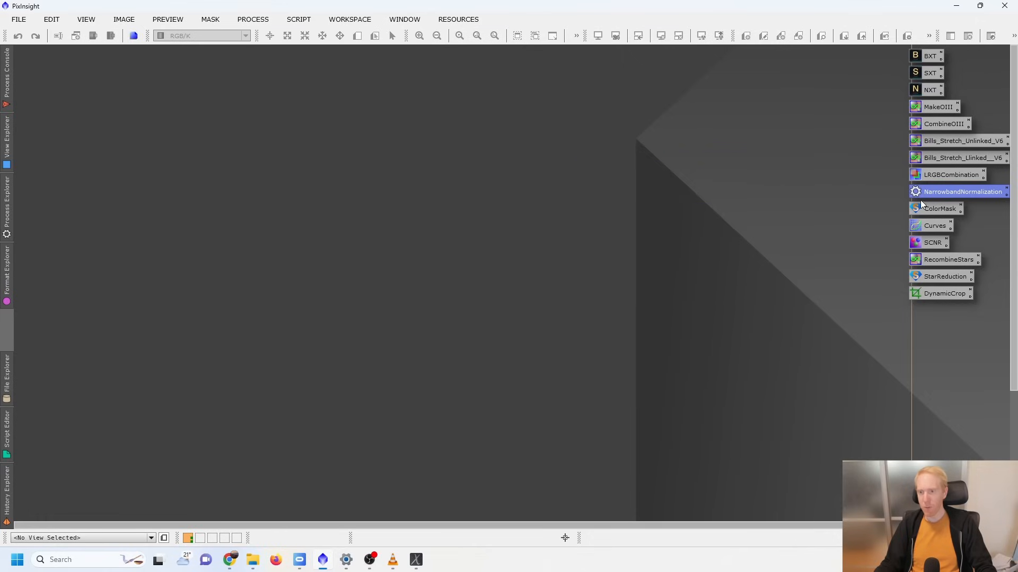
Try to run the ColorMask script from its process icon, and close the Script window.
{"action": "double_click", "coordinate": [935, 208]}
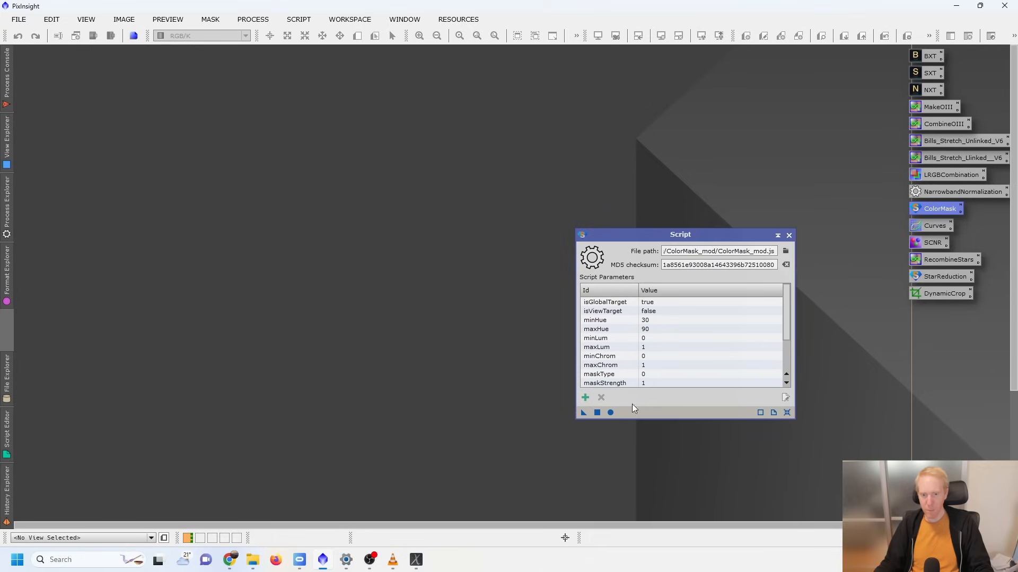
{"action": "left_click", "coordinate": [597, 412]}
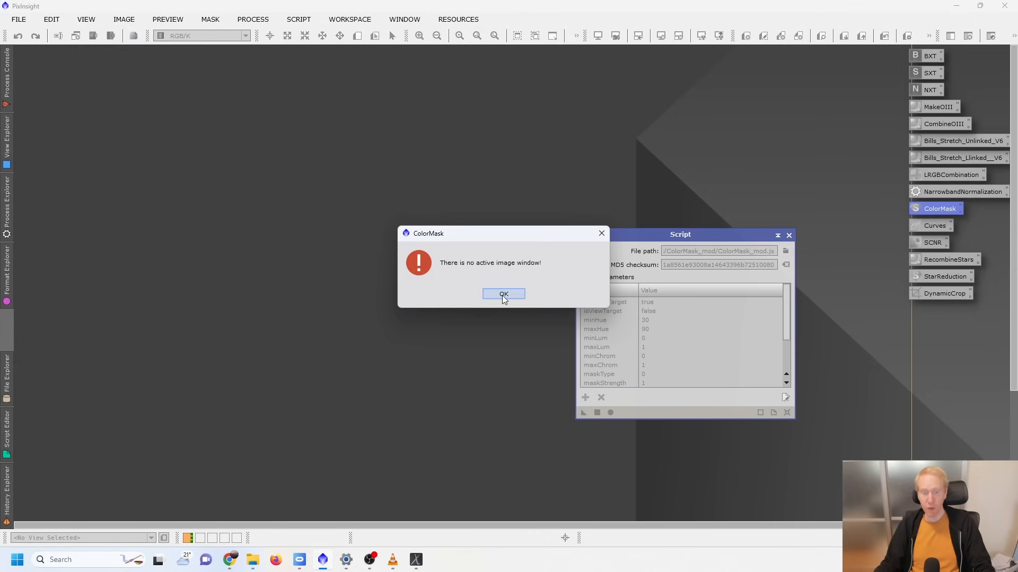
{"action": "left_click", "coordinate": [502, 293]}
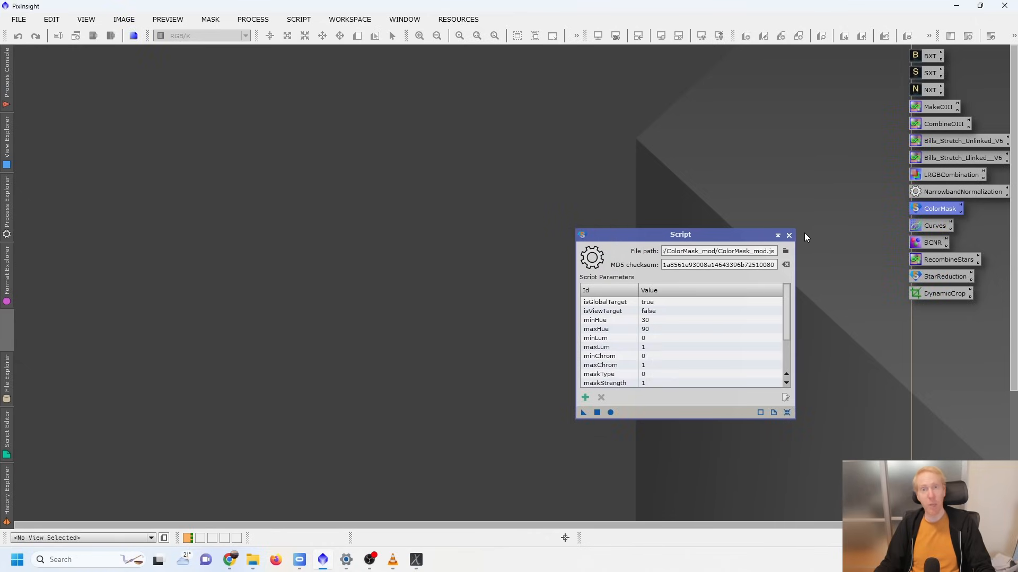
{"action": "left_click", "coordinate": [789, 235]}
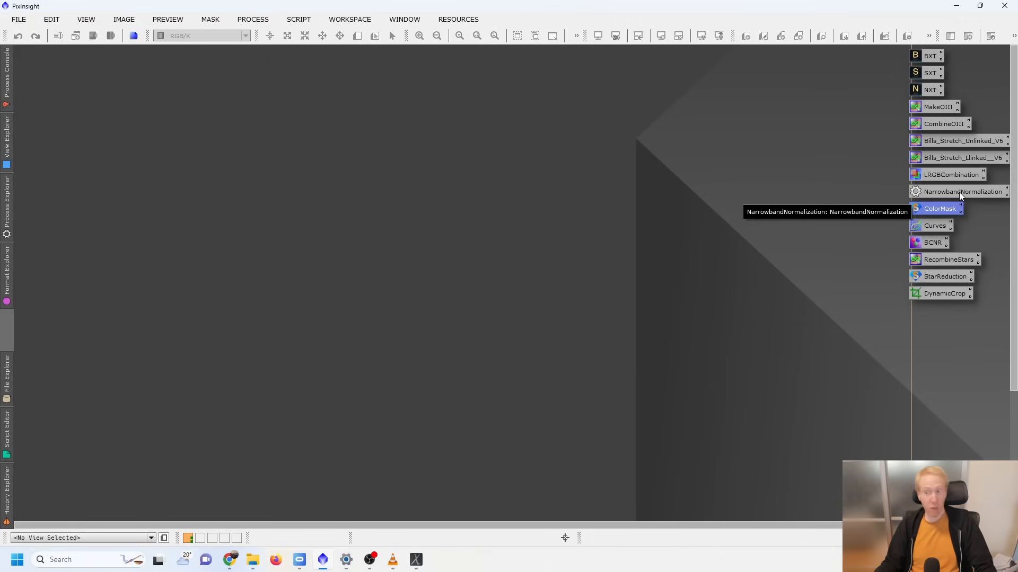
Examine the stars and starless terms of the PixelMath expression stored in the RecombineStars icon, and close it.
{"action": "left_click", "coordinate": [932, 245]}
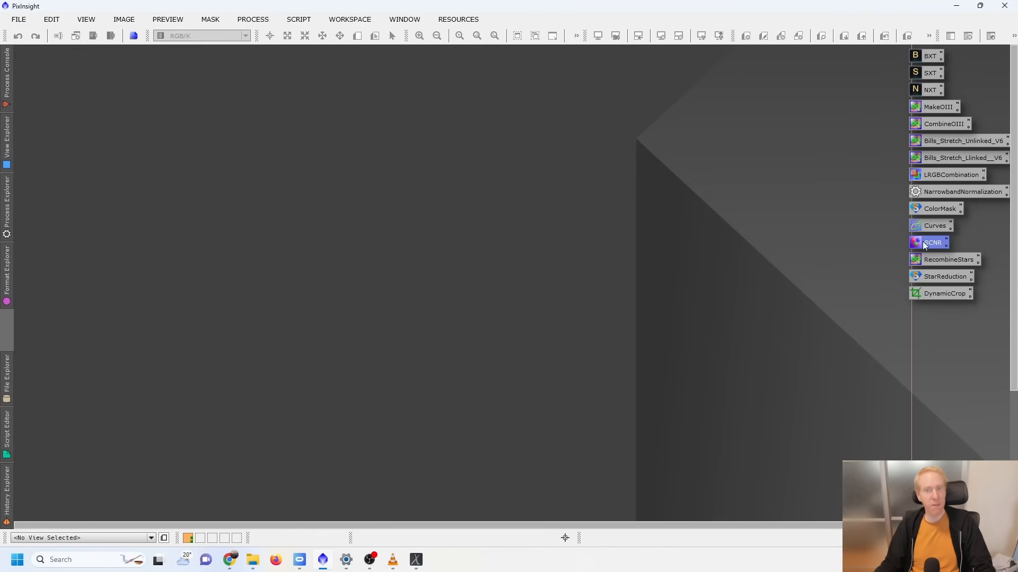
{"action": "double_click", "coordinate": [946, 257]}
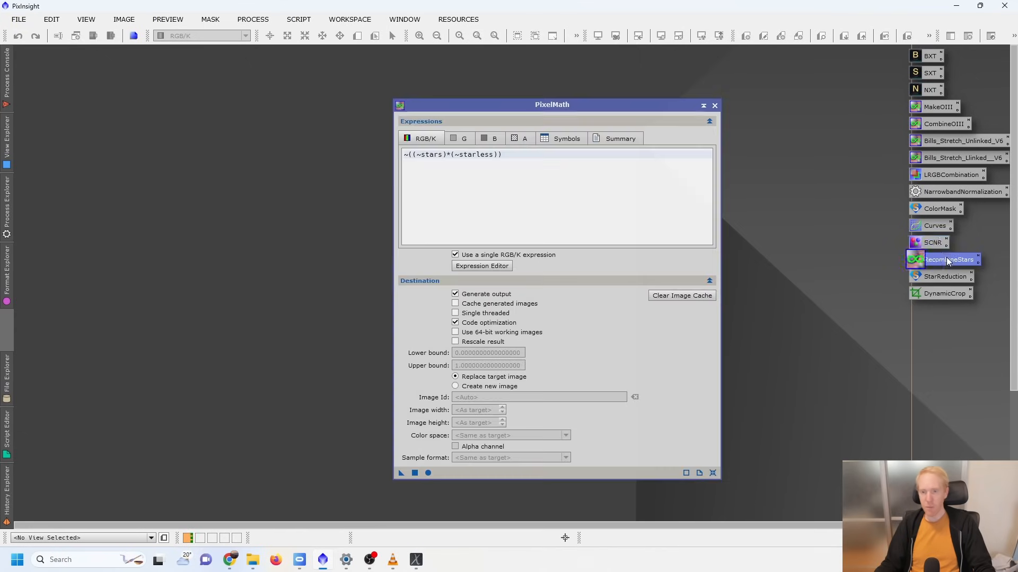
{"action": "triple_click", "coordinate": [538, 154]}
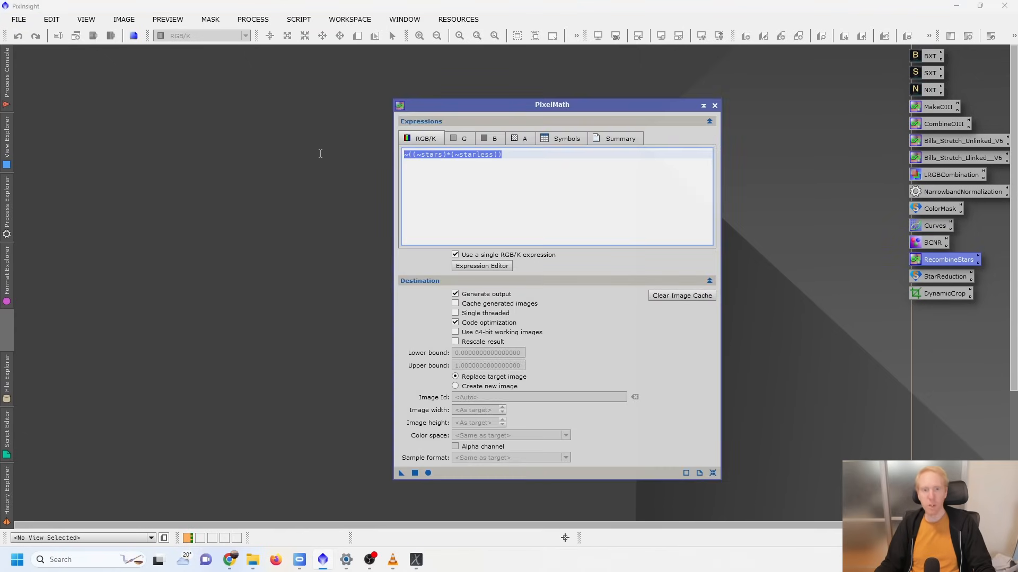
{"action": "double_click", "coordinate": [435, 155]}
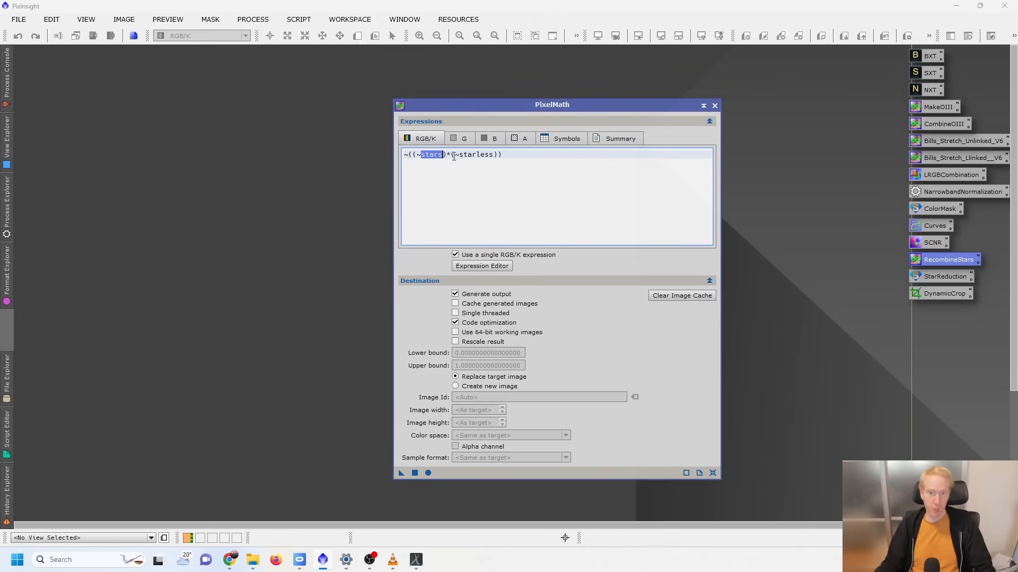
{"action": "left_click_drag", "start_coordinate": [459, 156], "coordinate": [496, 154]}
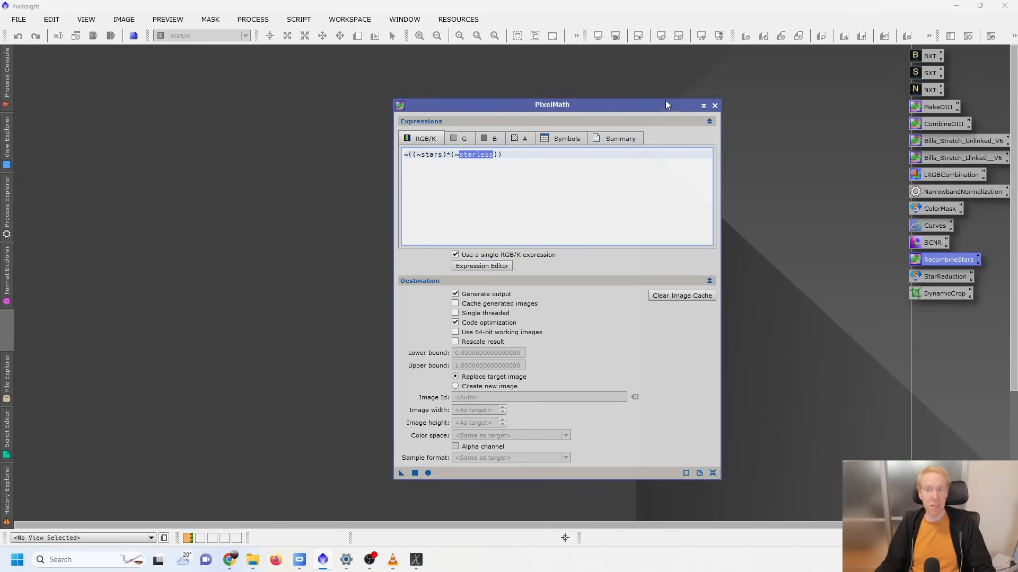
{"action": "left_click", "coordinate": [714, 106]}
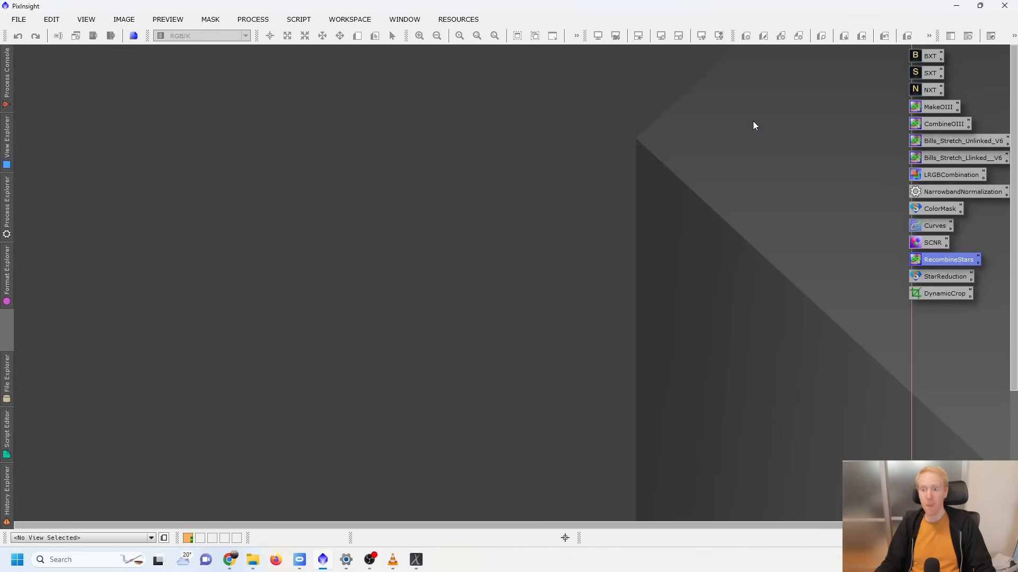
Review the script parameters stored in the StarReduction icon, close them, and highlight the DynamicCrop icon.
{"action": "double_click", "coordinate": [959, 279]}
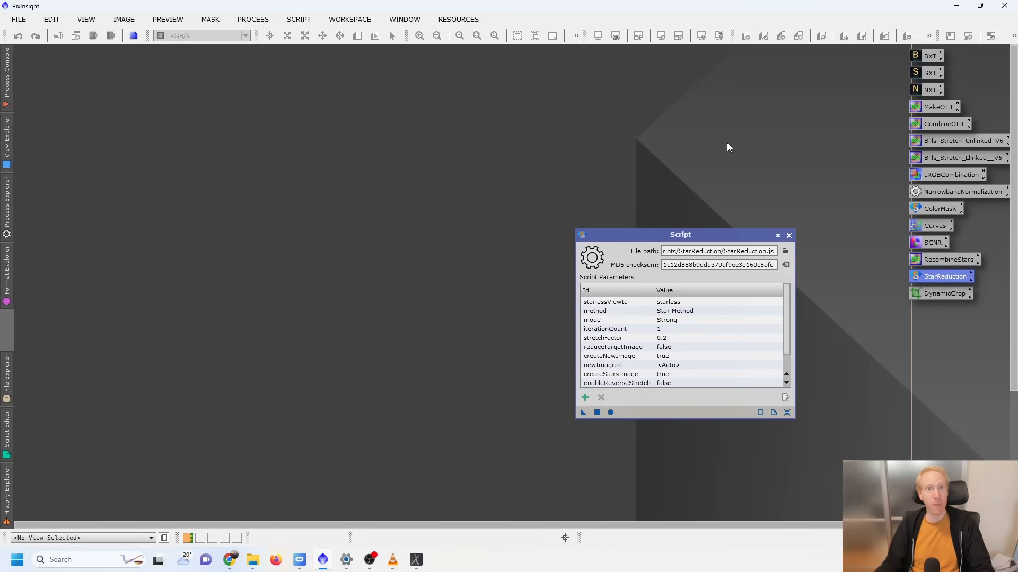
{"action": "left_click", "coordinate": [788, 236]}
{"action": "left_click", "coordinate": [947, 295]}
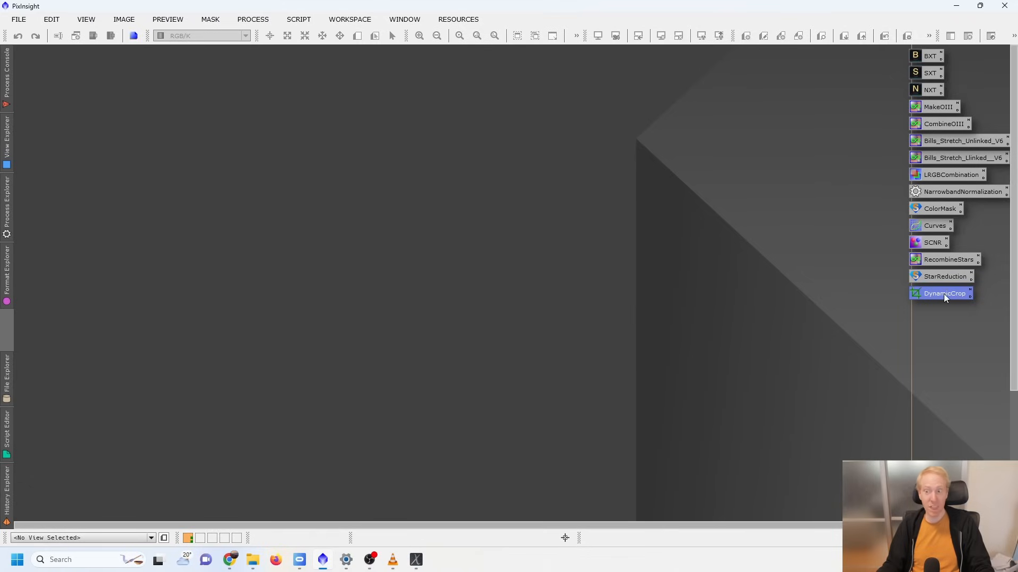
Open DynamicCrop from the full list of processes instead of its icon, and close it.
{"action": "left_click", "coordinate": [7, 204]}
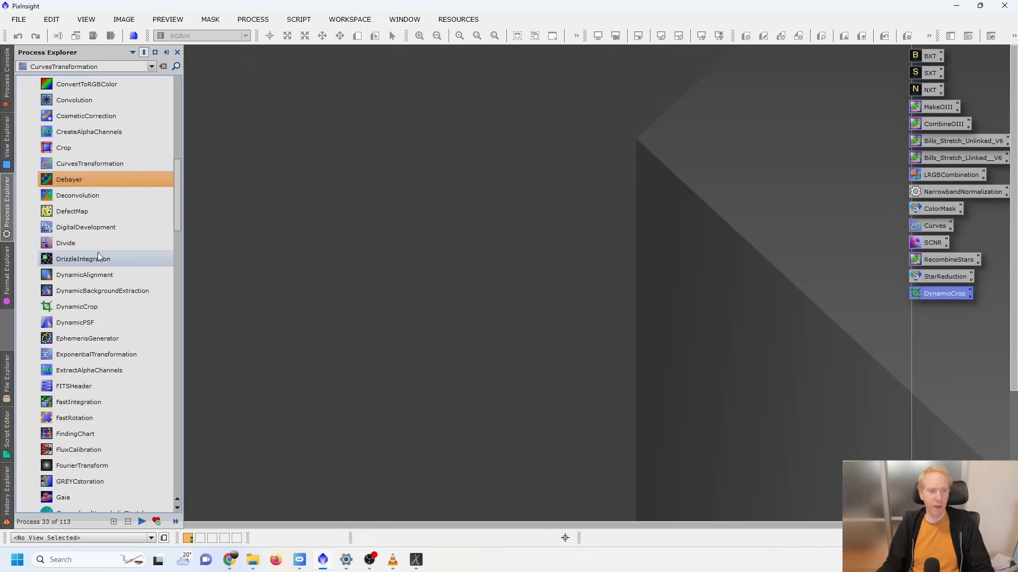
{"action": "left_click", "coordinate": [92, 307]}
{"action": "double_click", "coordinate": [92, 307]}
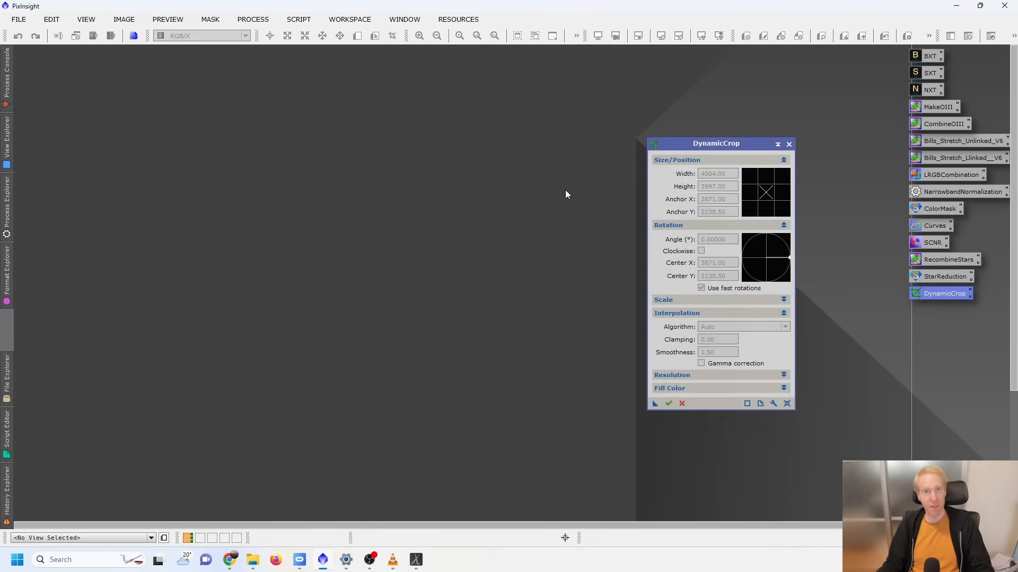
{"action": "left_click", "coordinate": [789, 144]}
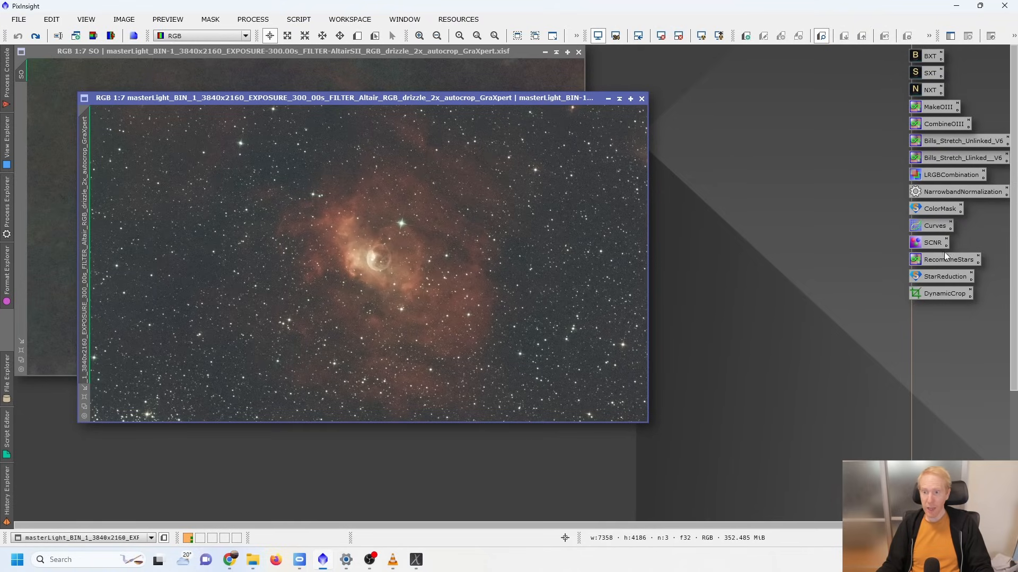
Apply the saved SCNR process icon to the nebula image, and undo the change.
{"action": "left_click_drag", "start_coordinate": [933, 243], "coordinate": [445, 240]}
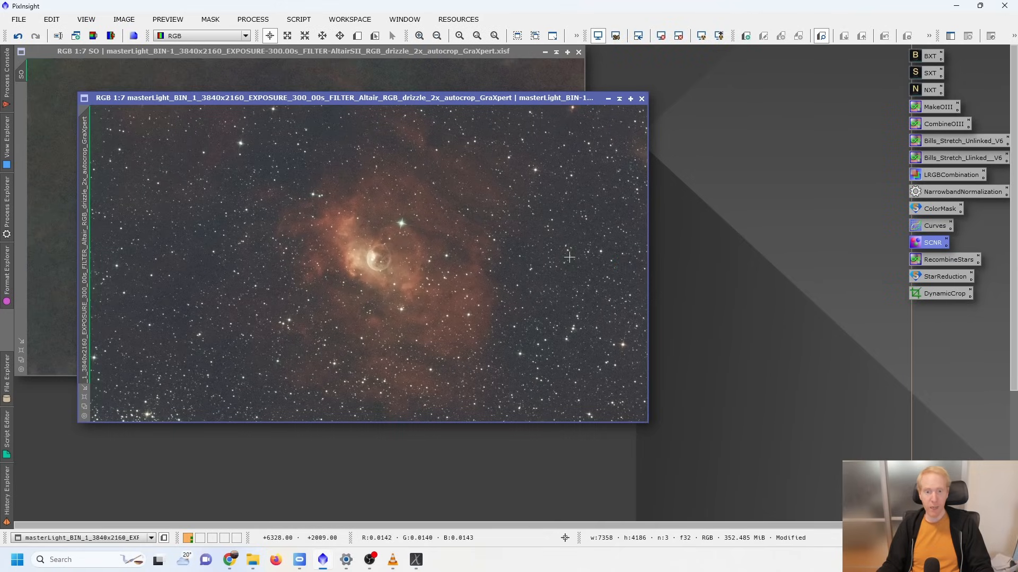
{"action": "left_click", "coordinate": [18, 35]}
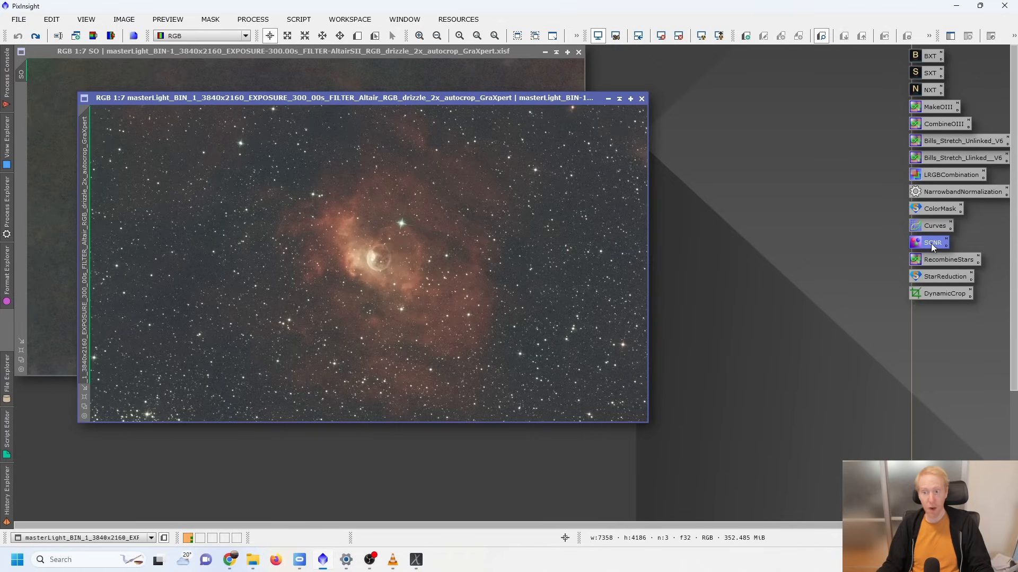
Load the SCNR icon, set the amount of green removal to 0.44, and close the process without applying it.
{"action": "double_click", "coordinate": [931, 245]}
{"action": "left_click_drag", "start_coordinate": [883, 329], "coordinate": [760, 224]}
{"action": "mouse_move", "coordinate": [764, 270]}
{"action": "left_mouse_down"}
{"action": "mouse_move", "coordinate": [790, 272]}
{"action": "mouse_move", "coordinate": [767, 270]}
{"action": "left_mouse_up"}
{"action": "mouse_move", "coordinate": [647, 296]}
{"action": "left_mouse_down"}
{"action": "mouse_move", "coordinate": [443, 311]}
{"action": "mouse_move", "coordinate": [606, 281]}
{"action": "mouse_move", "coordinate": [652, 288]}
{"action": "mouse_move", "coordinate": [651, 299]}
{"action": "left_mouse_up"}
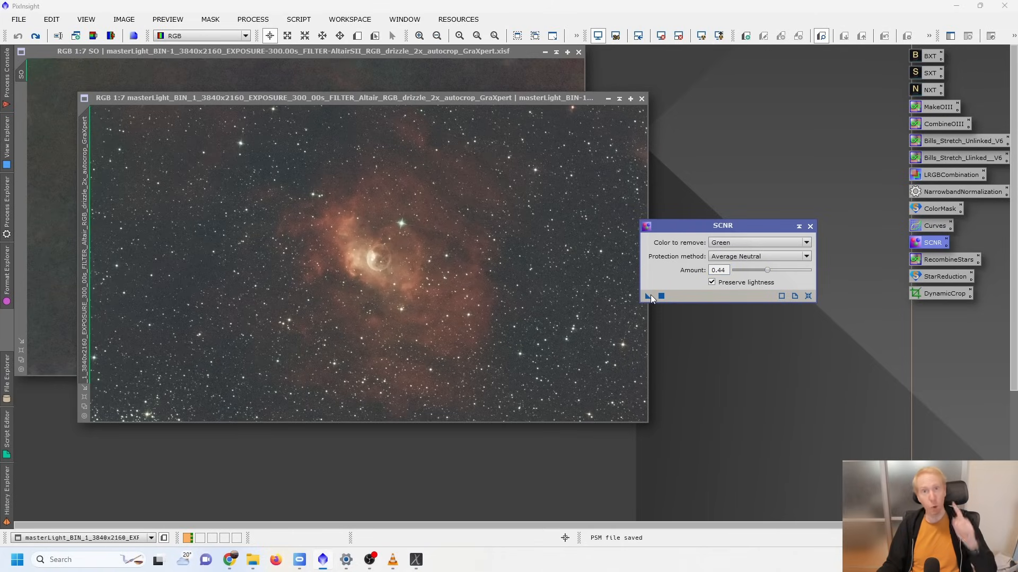
{"action": "left_click", "coordinate": [810, 227]}
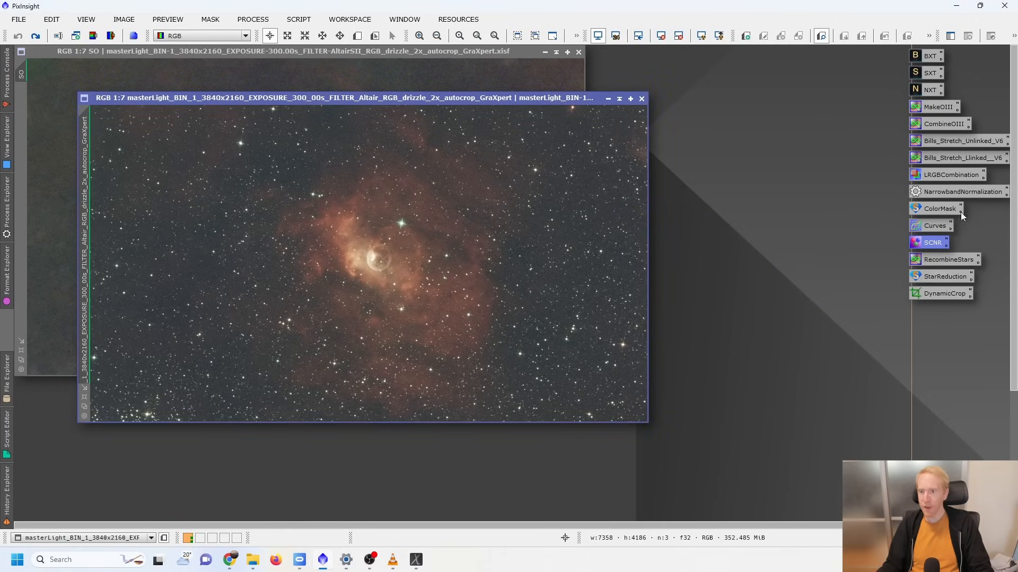
Load the StarReduction icon and launch its Star Reduction script dialog on the nebula image.
{"action": "left_click", "coordinate": [947, 259]}
{"action": "double_click", "coordinate": [947, 277]}
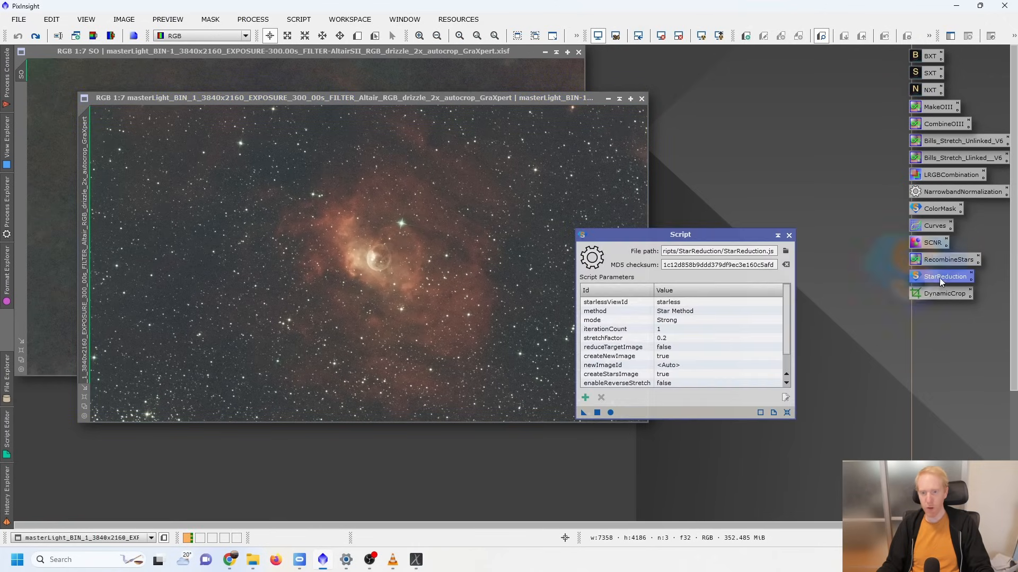
{"action": "left_click", "coordinate": [611, 413]}
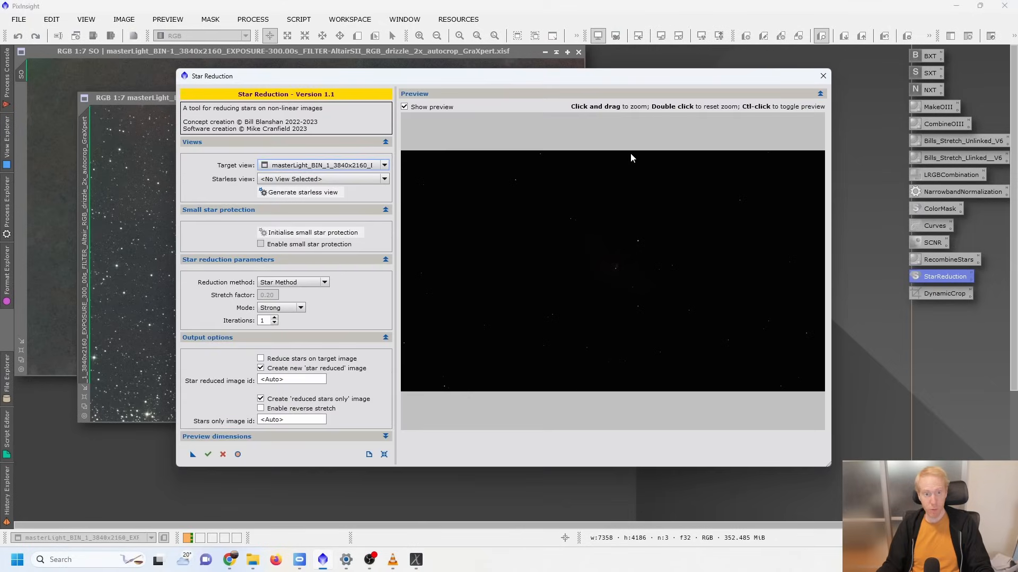
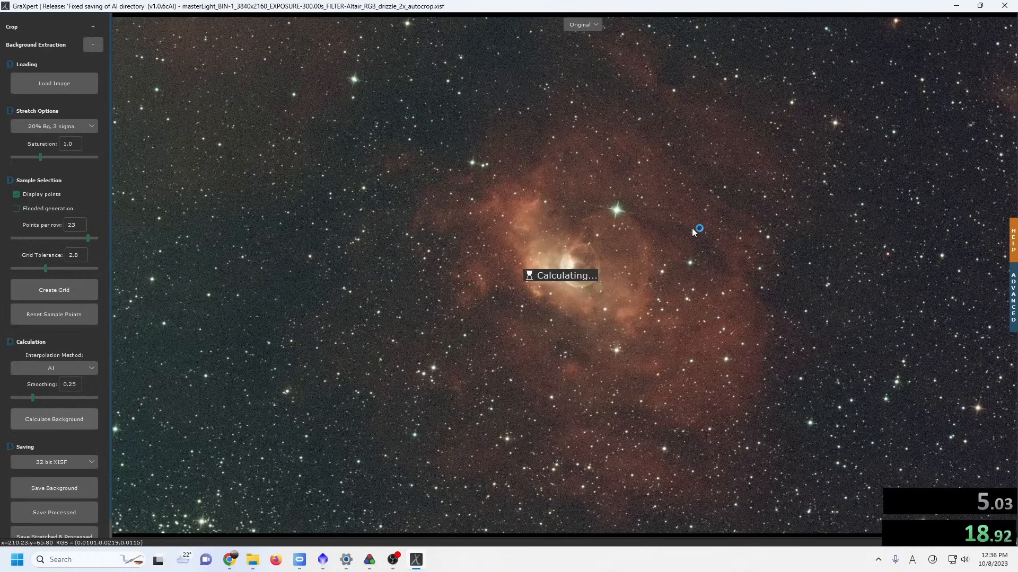
In GraXpert, save the processed Altair_RGB drizzle image as a 32 bit XISF in the master folder, and load the AltairSII_RGB_drizzle_2x_autocrop image.
{"action": "left_click", "coordinate": [43, 512]}
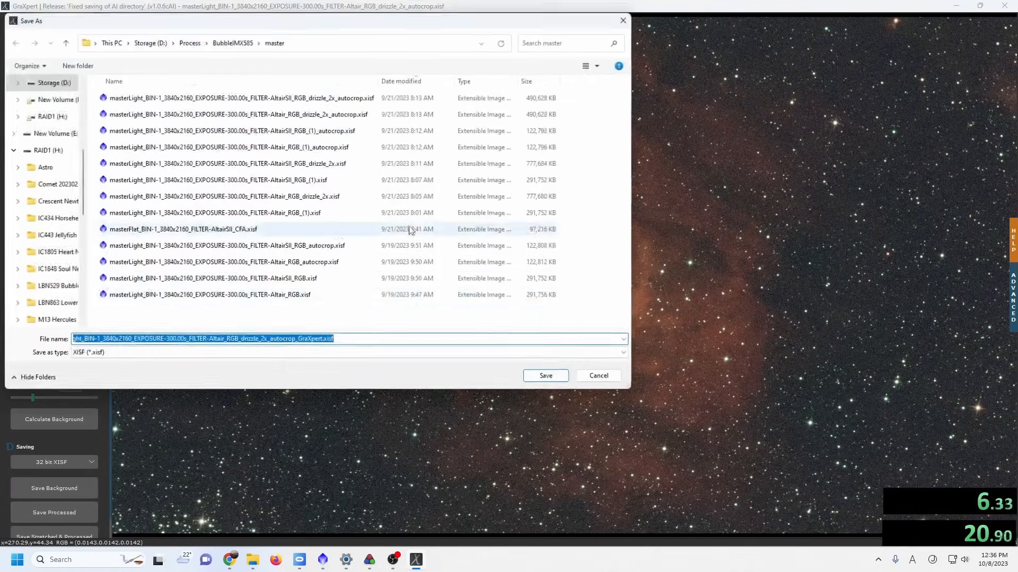
{"action": "left_click", "coordinate": [544, 375]}
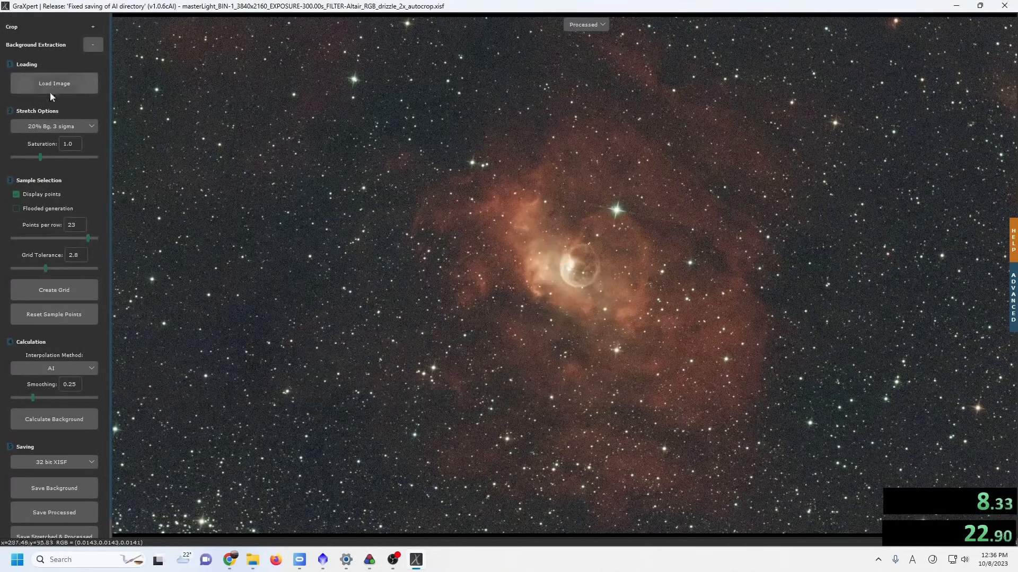
{"action": "left_click", "coordinate": [53, 84]}
{"action": "double_click", "coordinate": [367, 114]}
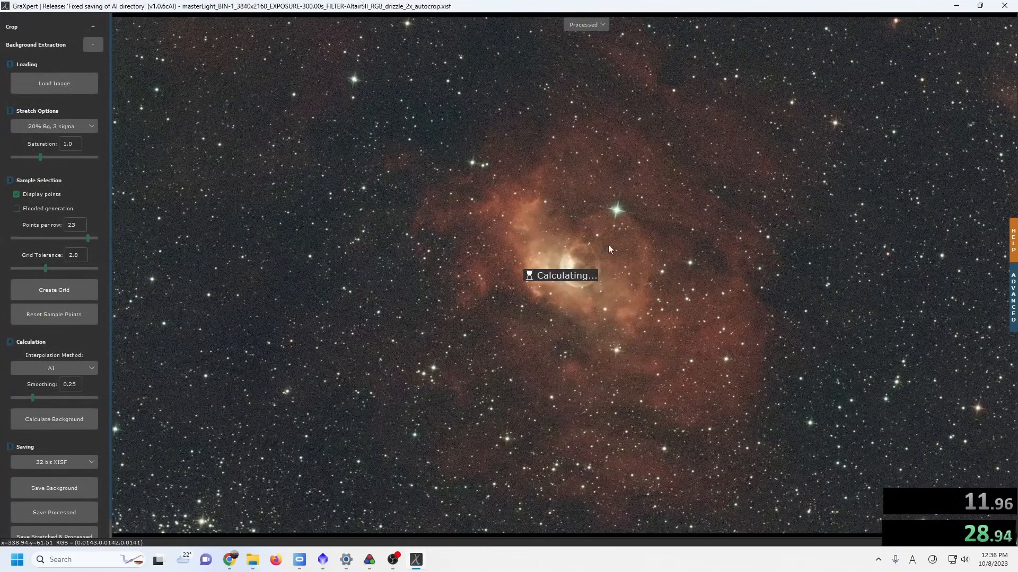
Calculate the AltairSII image's background with AI interpolation and save the processed result with the GraXpert suffix in the master folder.
{"action": "left_click", "coordinate": [60, 426]}
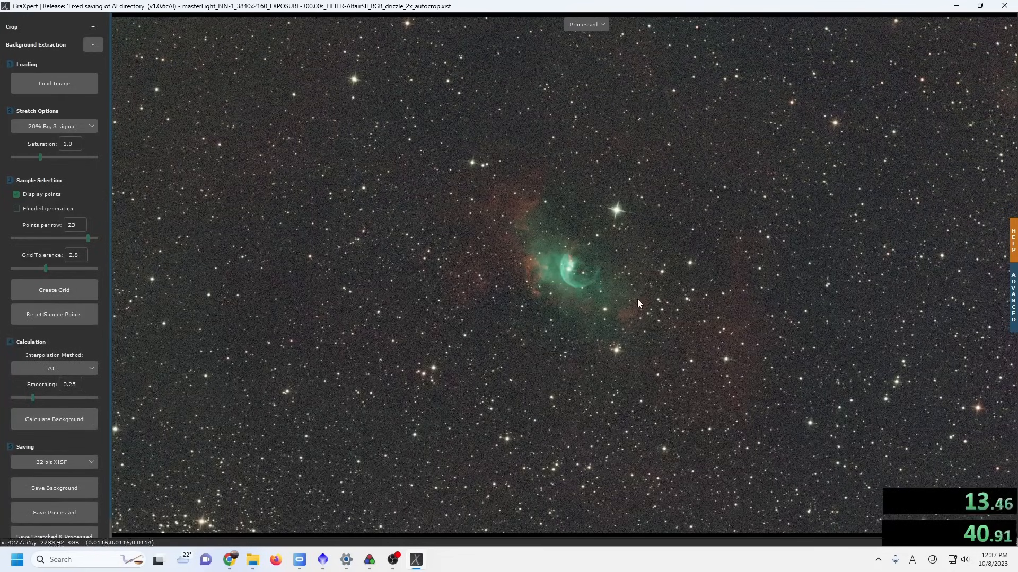
{"action": "left_click", "coordinate": [50, 517]}
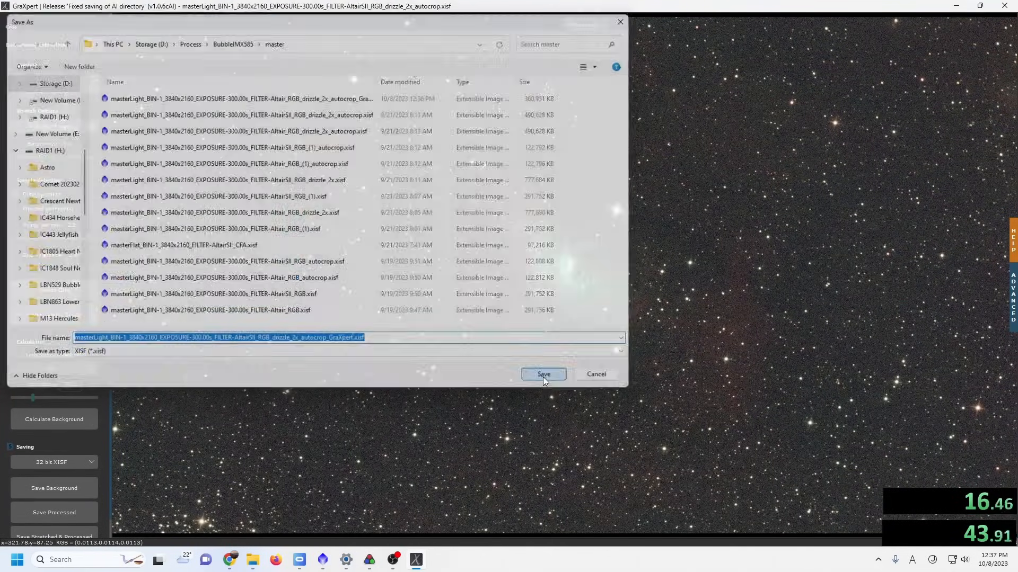
{"action": "left_click", "coordinate": [543, 374]}
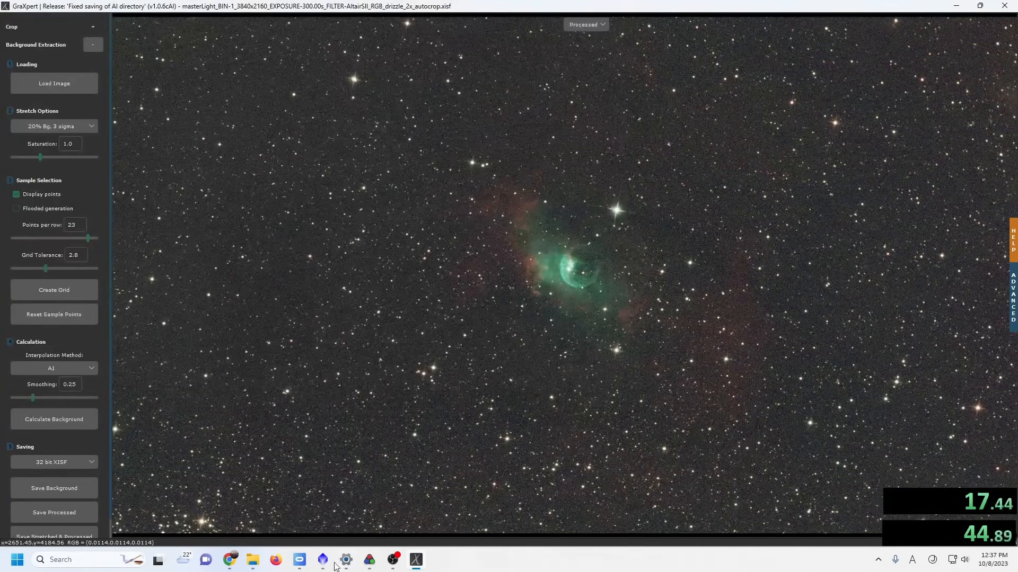
Switch to PixInsight and open the two GraXpert-processed XISF files from the master folder, offsetting the Altair_RGB image window from the other.
{"action": "left_click", "coordinate": [323, 559]}
{"action": "left_click", "coordinate": [252, 562]}
{"action": "left_click", "coordinate": [575, 337]}
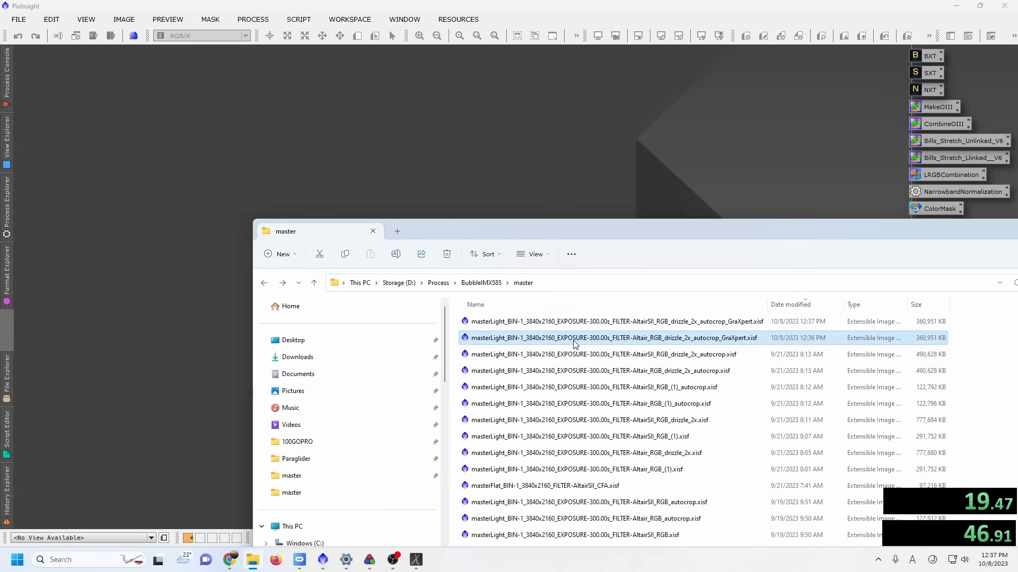
{"action": "left_click", "coordinate": [575, 321], "text": "shift"}
{"action": "left_click_drag", "start_coordinate": [284, 110], "coordinate": [233, 109]}
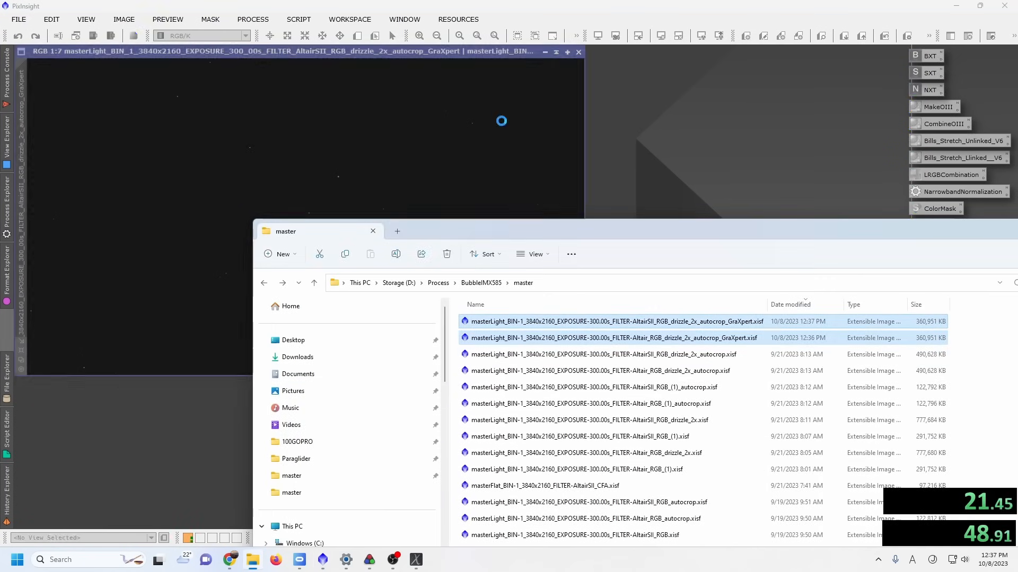
{"action": "left_click_drag", "start_coordinate": [963, 230], "coordinate": [713, 238]}
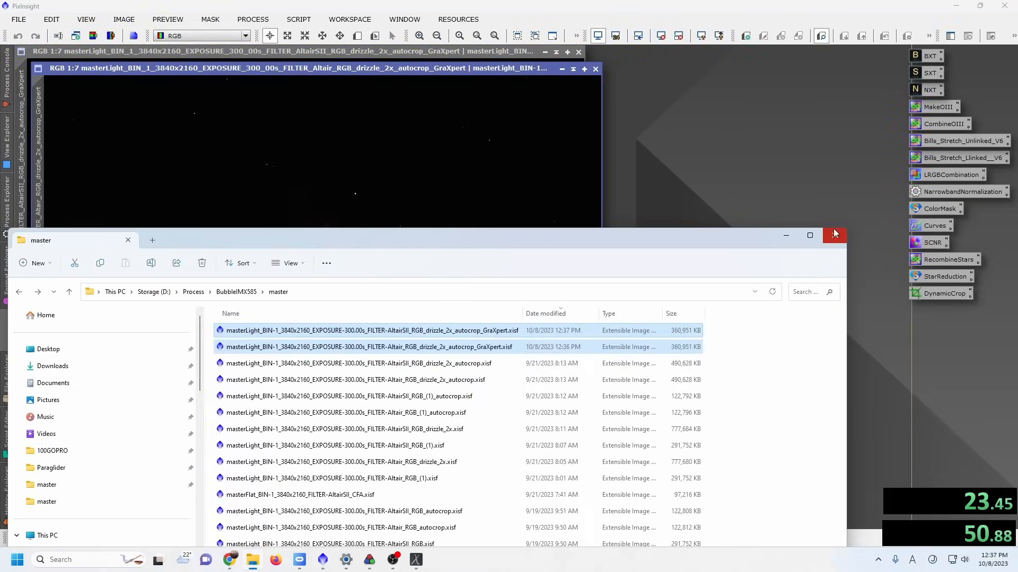
{"action": "left_click", "coordinate": [788, 235]}
{"action": "left_click_drag", "start_coordinate": [401, 73], "coordinate": [426, 97]}
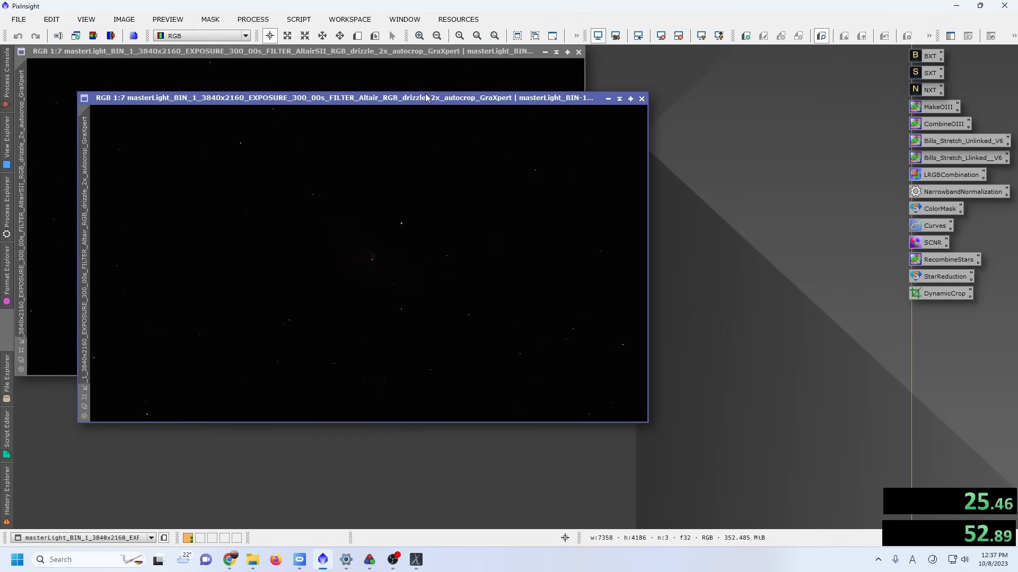
Apply the Bills_Stretch_Unlinked_V6 icon and the SXT icon to the Altair_RGB image to extract a stretched stars image.
{"action": "left_click_drag", "start_coordinate": [968, 143], "coordinate": [409, 246]}
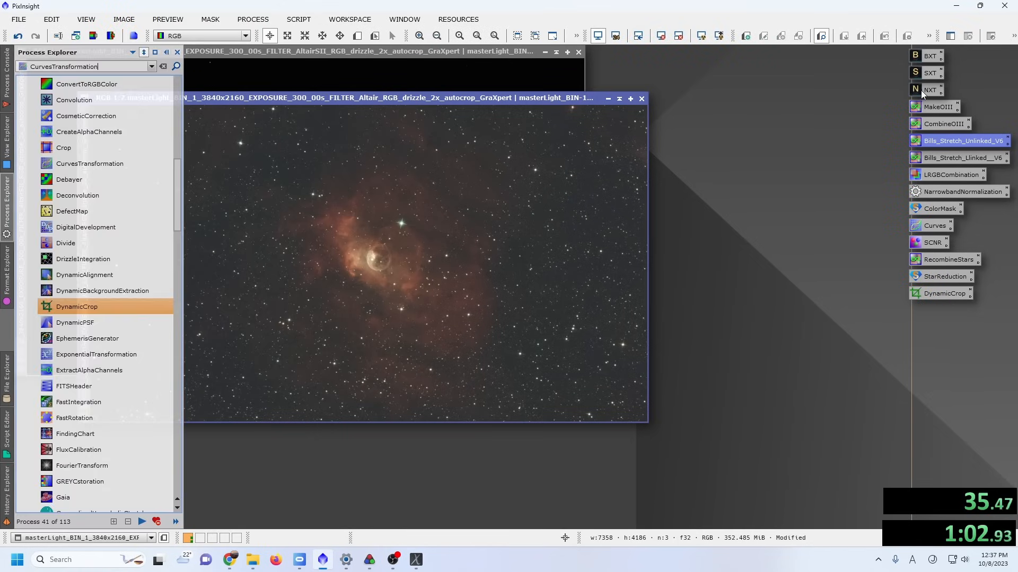
{"action": "left_click_drag", "start_coordinate": [926, 72], "coordinate": [370, 197]}
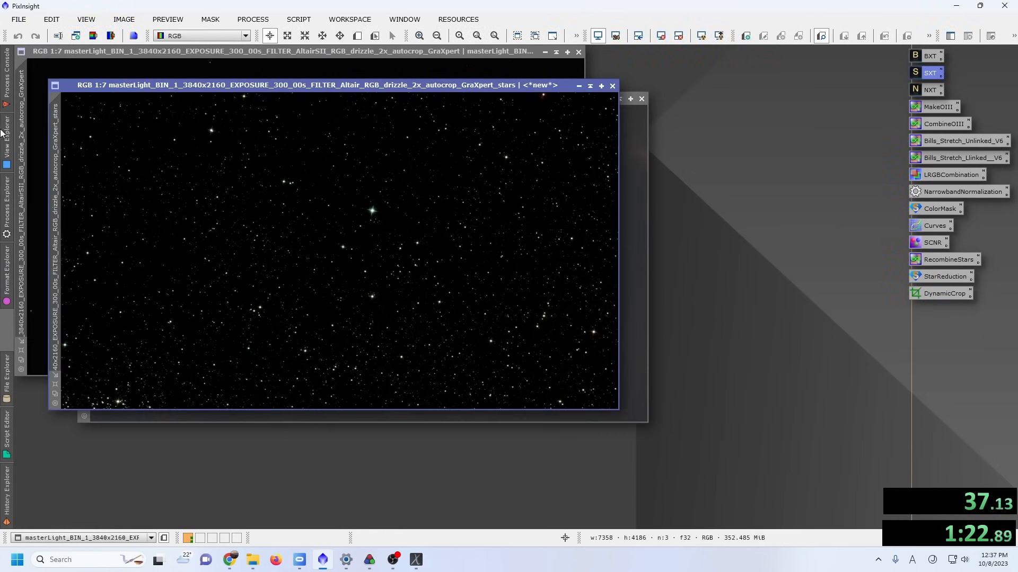
Rename the extracted stars image as stars, and minimize it to an icon parked below the process icons.
{"action": "double_click", "coordinate": [56, 132]}
{"action": "type", "text": "stars"}
{"action": "key", "text": "Return"}
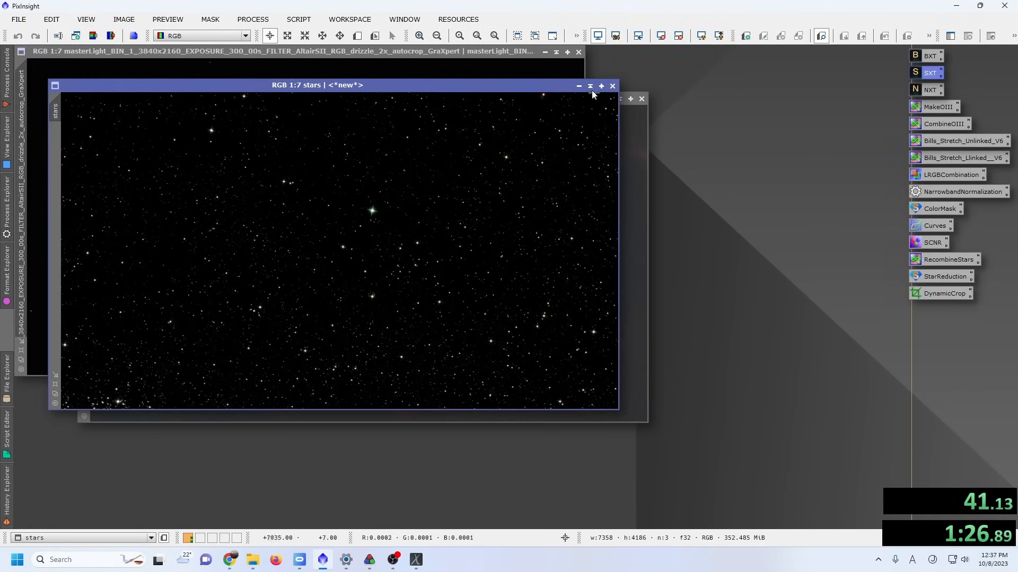
{"action": "left_click", "coordinate": [578, 86]}
{"action": "left_click_drag", "start_coordinate": [343, 251], "coordinate": [934, 396]}
Undo the star removal and the stretch on the Altair_RGB image, and set its identifier to HO.
{"action": "left_click", "coordinate": [18, 36]}
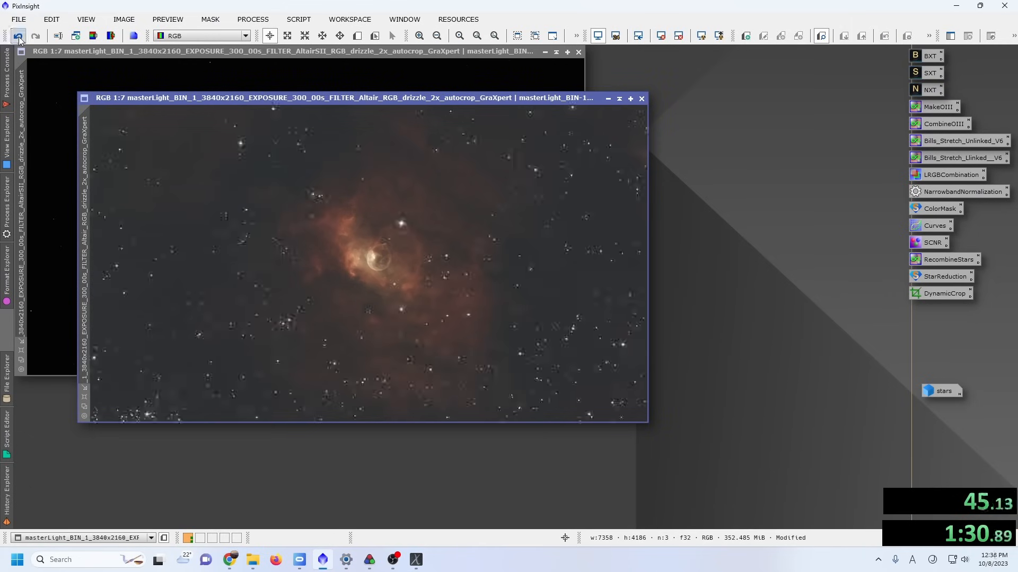
{"action": "left_click", "coordinate": [19, 36]}
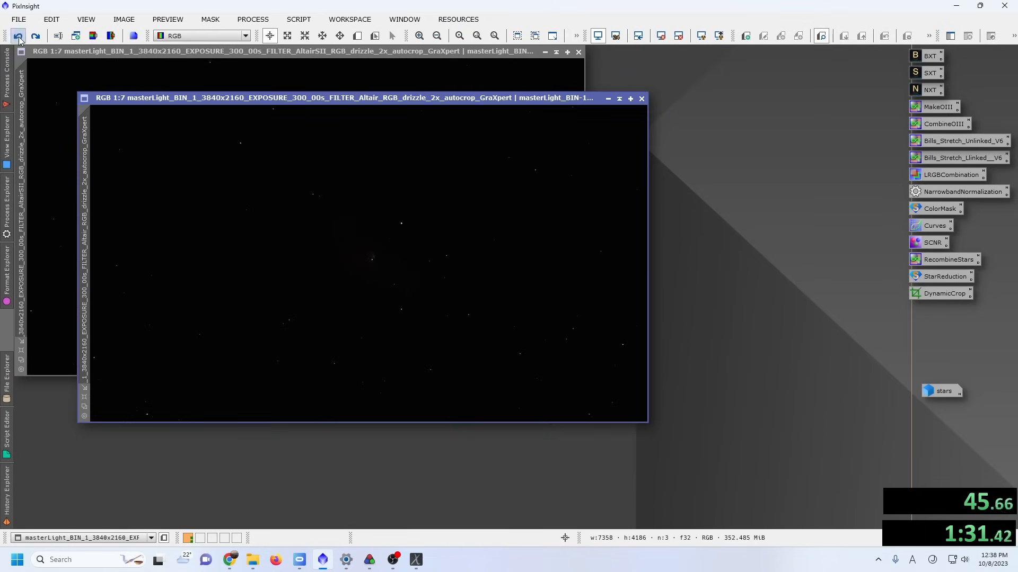
{"action": "double_click", "coordinate": [93, 189]}
{"action": "type", "text": "HI"}
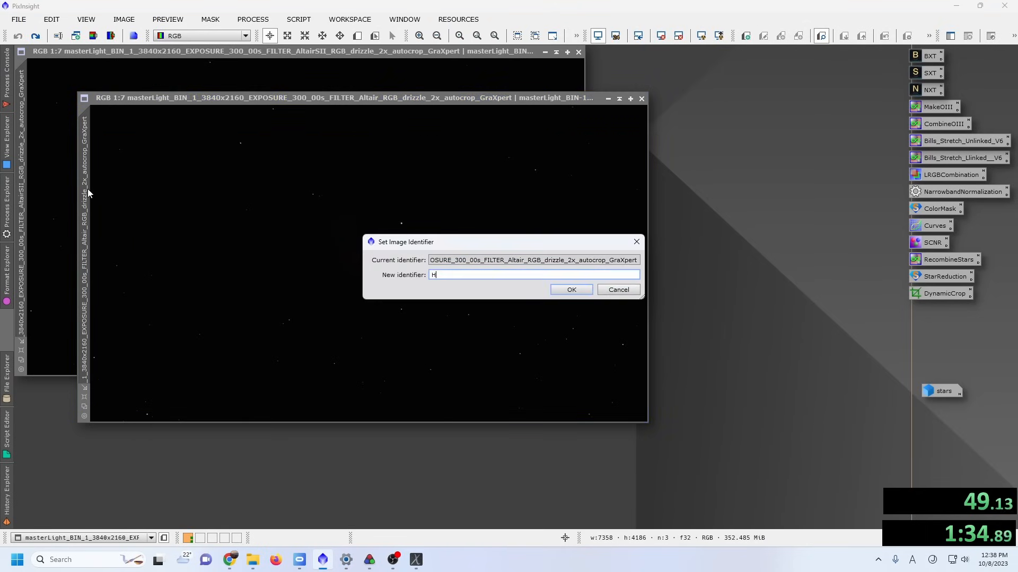
{"action": "key", "text": "Return"}
Set the AltairSII image's identifier to SO, and bring the HO image back to the front.
{"action": "double_click", "coordinate": [24, 120]}
{"action": "type", "text": "S"}
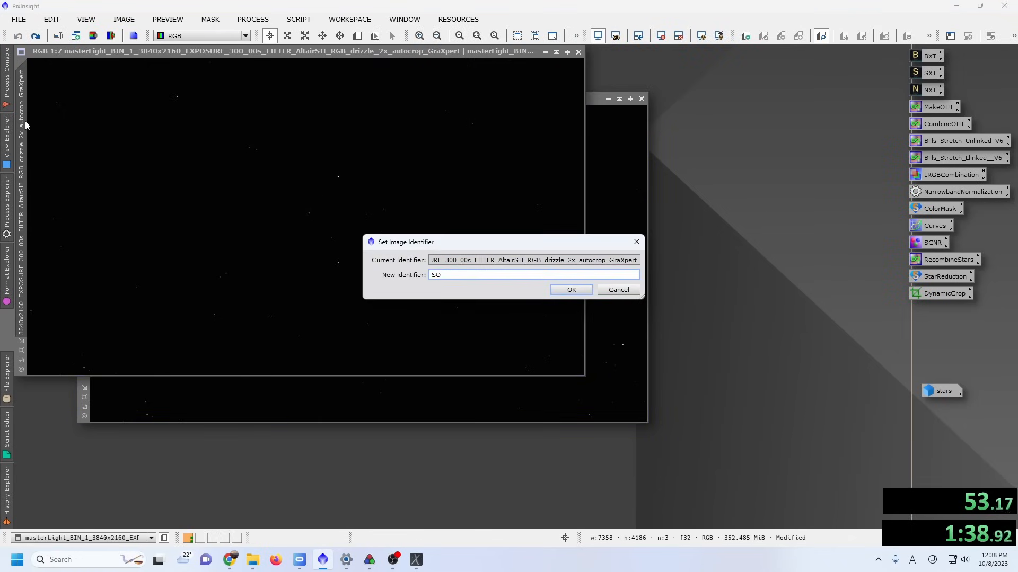
{"action": "type", "text": "O"}
{"action": "key", "text": "Return"}
{"action": "left_click", "coordinate": [630, 200]}
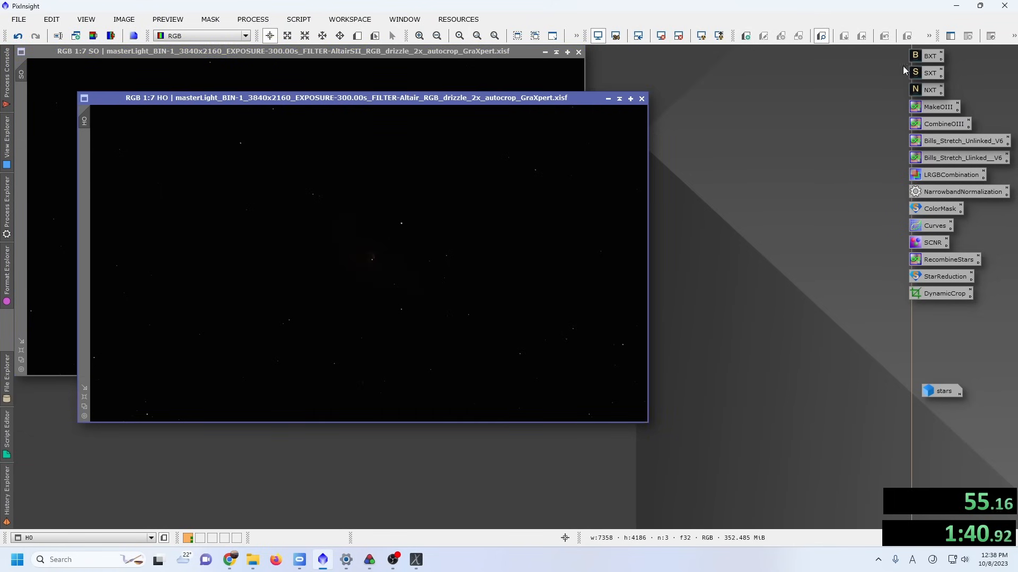
Apply the BXT process icon to the HO image and to the SO image.
{"action": "left_click_drag", "start_coordinate": [924, 56], "coordinate": [470, 222]}
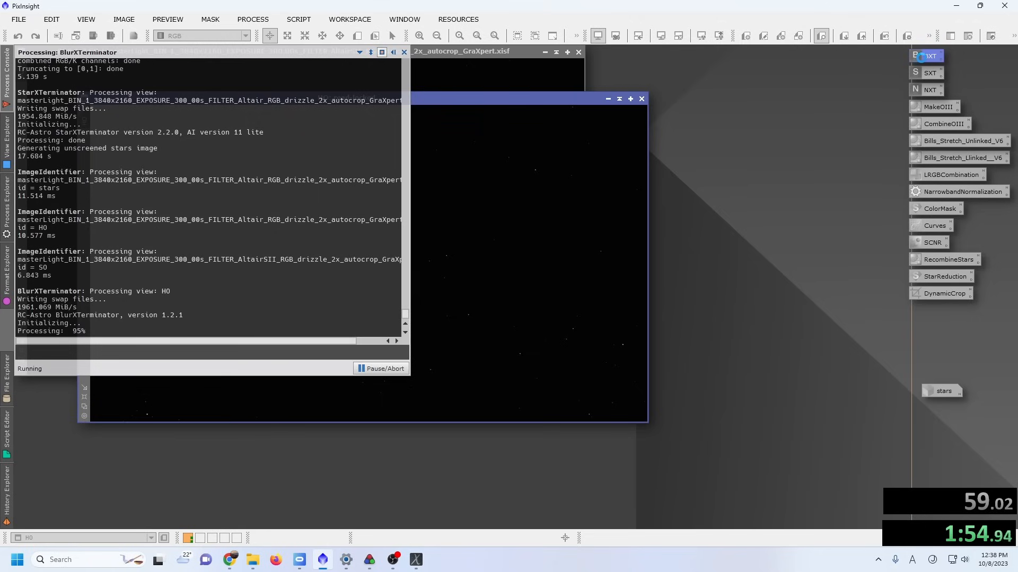
{"action": "left_click_drag", "start_coordinate": [935, 55], "coordinate": [429, 75]}
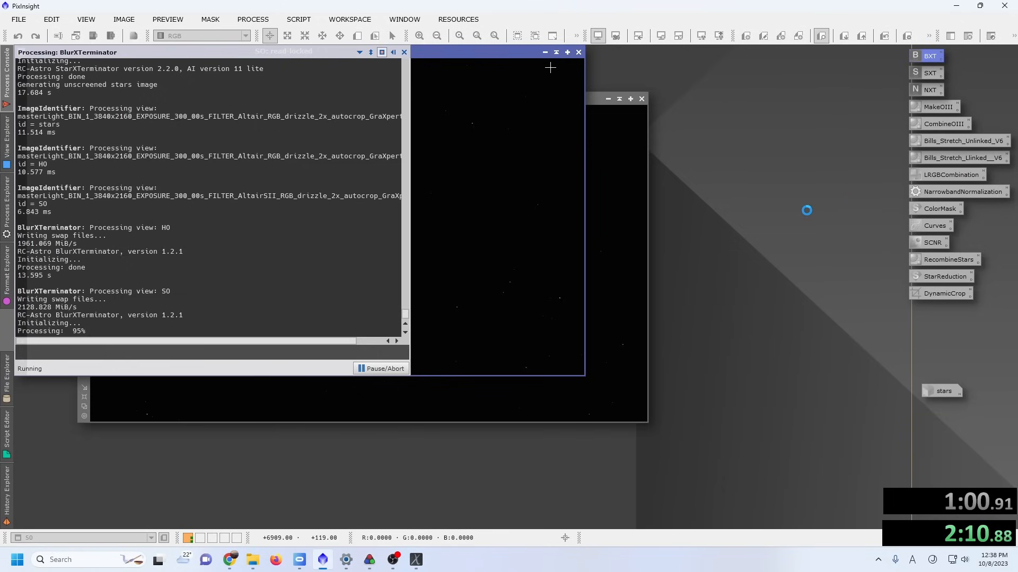
Remove the stars from the SO and HO images with the SXT icon, closing each generated stars image.
{"action": "left_click_drag", "start_coordinate": [939, 75], "coordinate": [443, 122]}
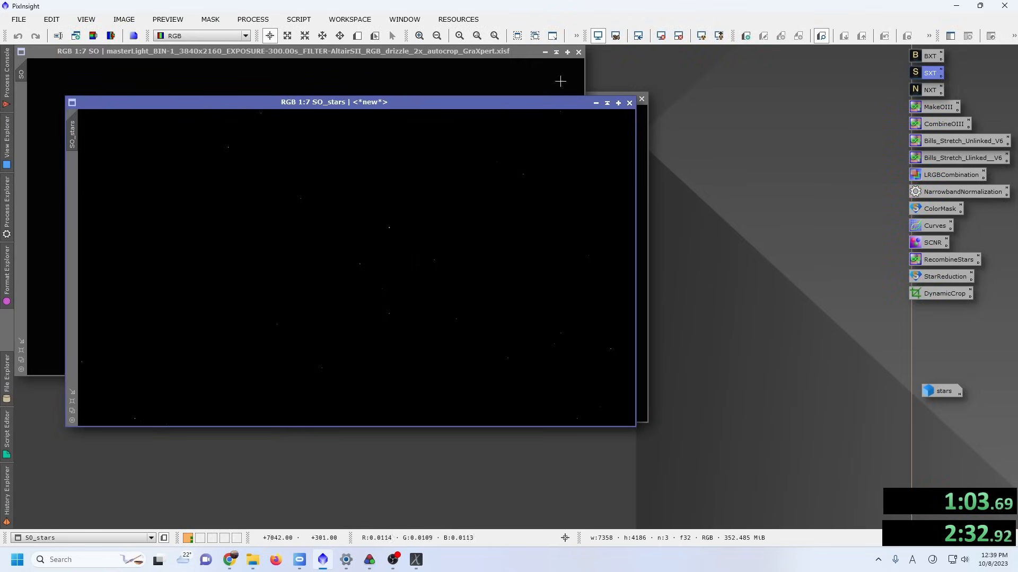
{"action": "left_click", "coordinate": [629, 104]}
{"action": "left_click_drag", "start_coordinate": [936, 76], "coordinate": [631, 202]}
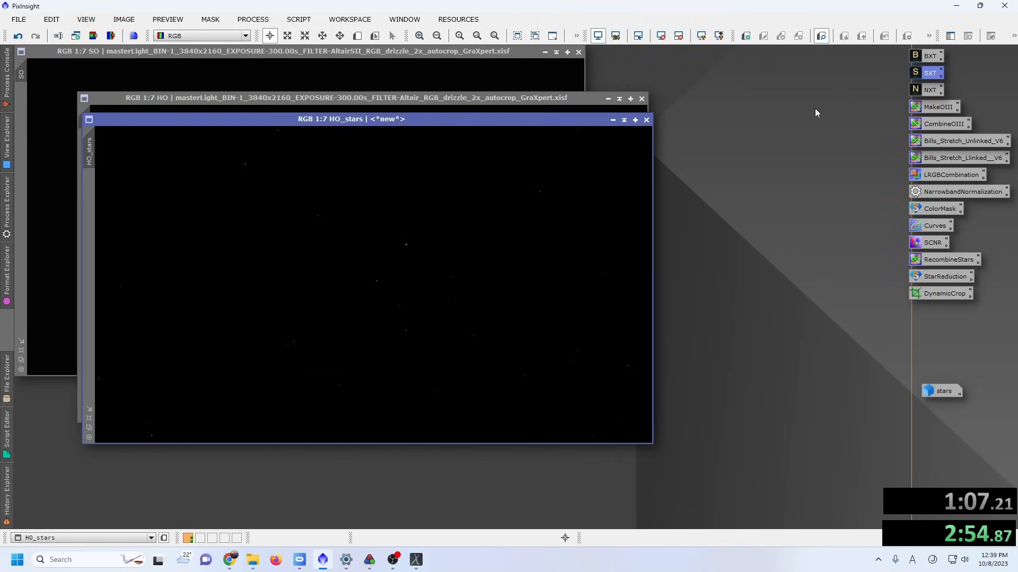
{"action": "left_click", "coordinate": [647, 121]}
Apply the NXT icon to the HO and SO images, and auto-stretch the screen display of both.
{"action": "left_click_drag", "start_coordinate": [931, 87], "coordinate": [568, 192]}
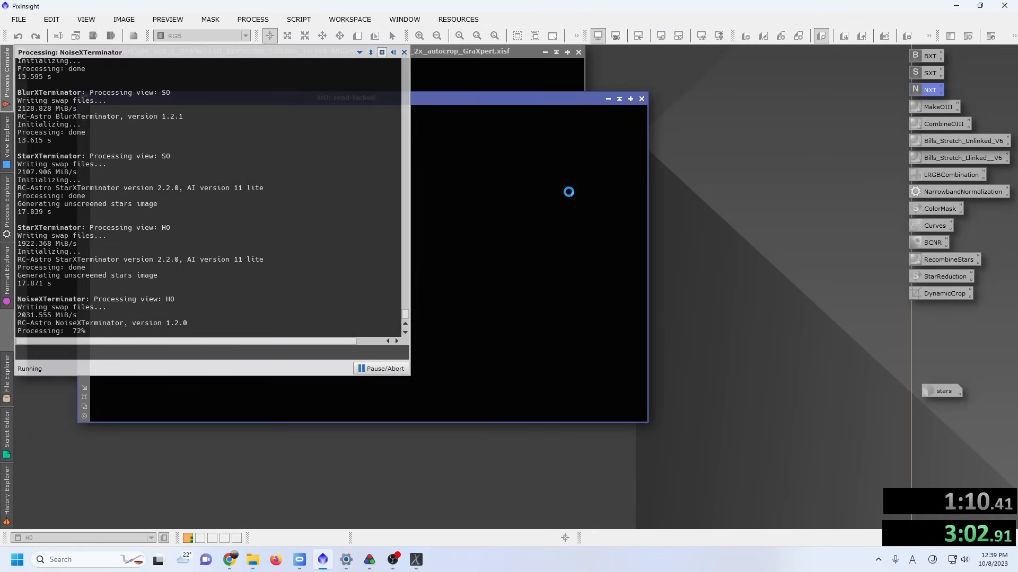
{"action": "left_click_drag", "start_coordinate": [928, 91], "coordinate": [356, 74]}
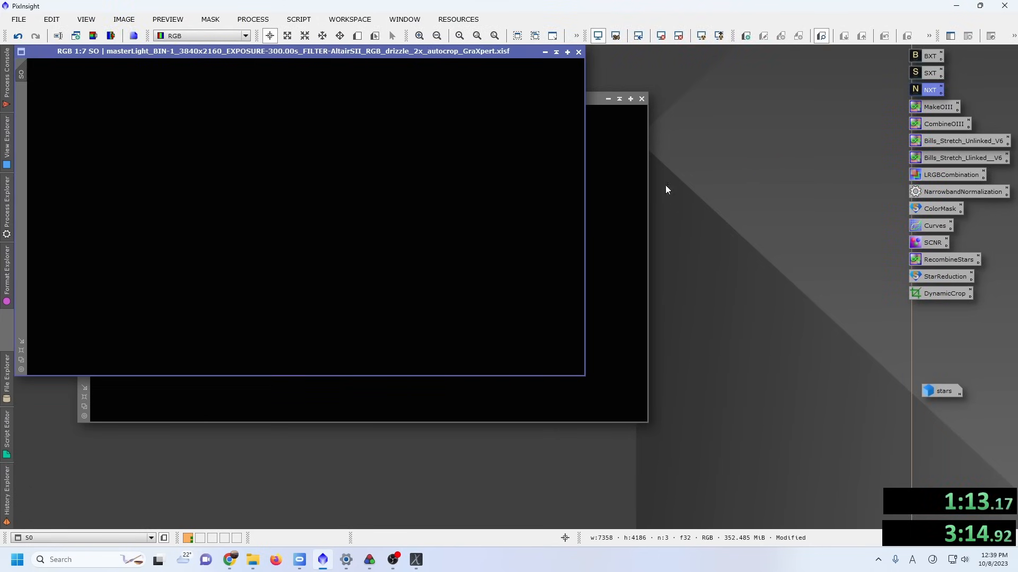
{"action": "left_click", "coordinate": [701, 35]}
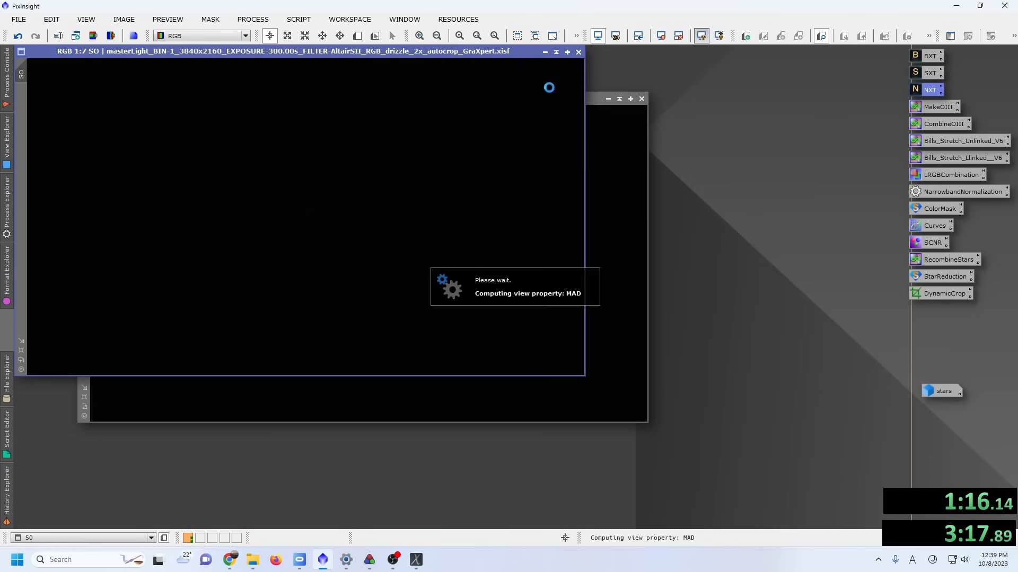
{"action": "left_click", "coordinate": [592, 101]}
{"action": "left_click", "coordinate": [701, 35]}
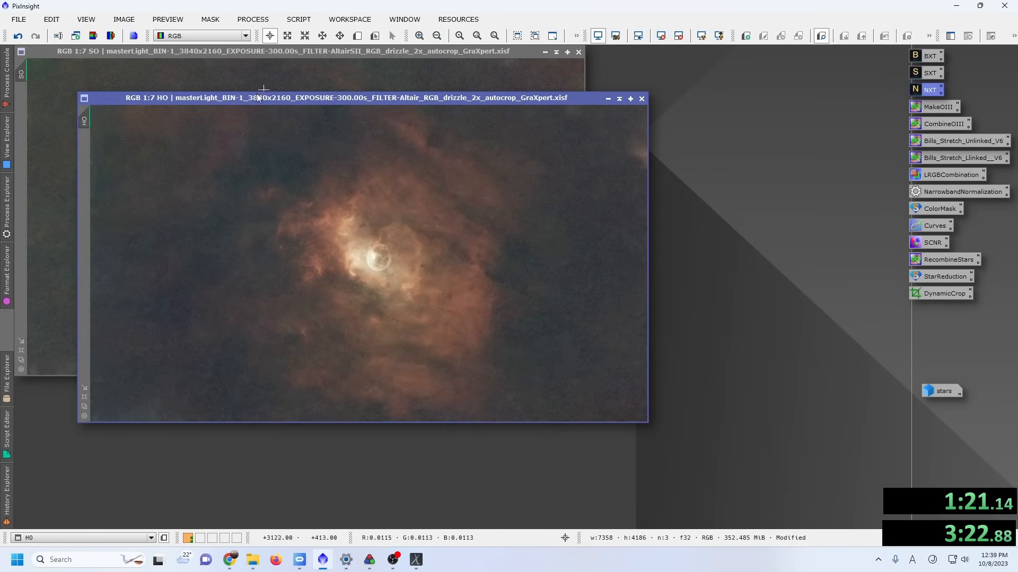
Split the HO image into its RGB channels, and rename the HO_R channel as Ha, moving it clear of the other windows.
{"action": "left_click", "coordinate": [94, 37]}
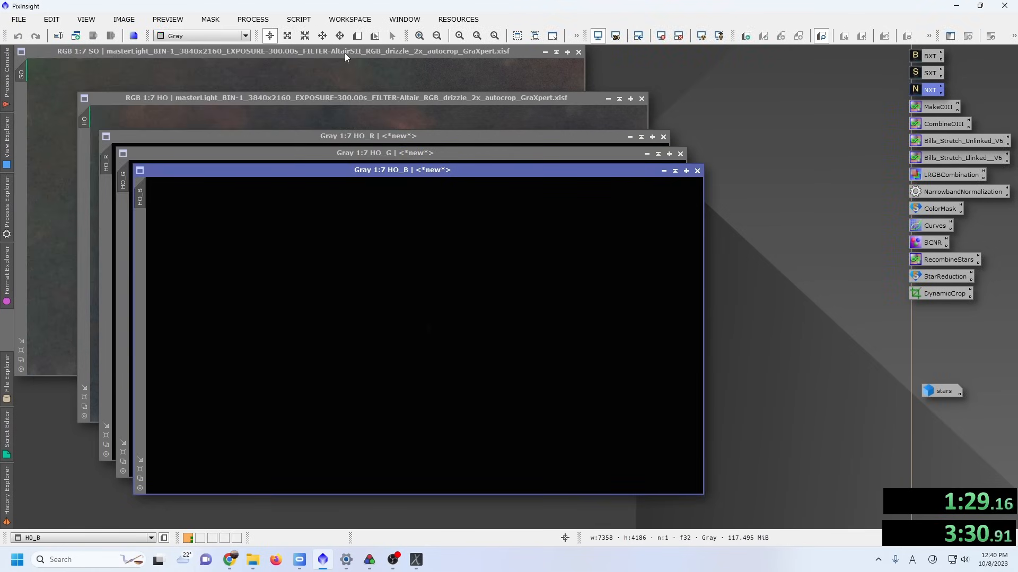
{"action": "double_click", "coordinate": [106, 164]}
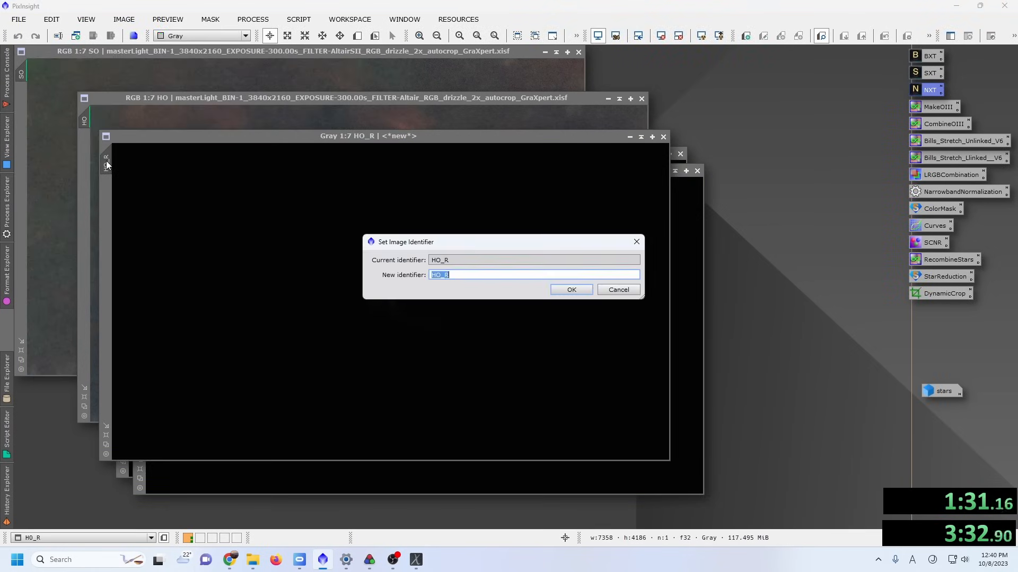
{"action": "key", "text": "Return"}
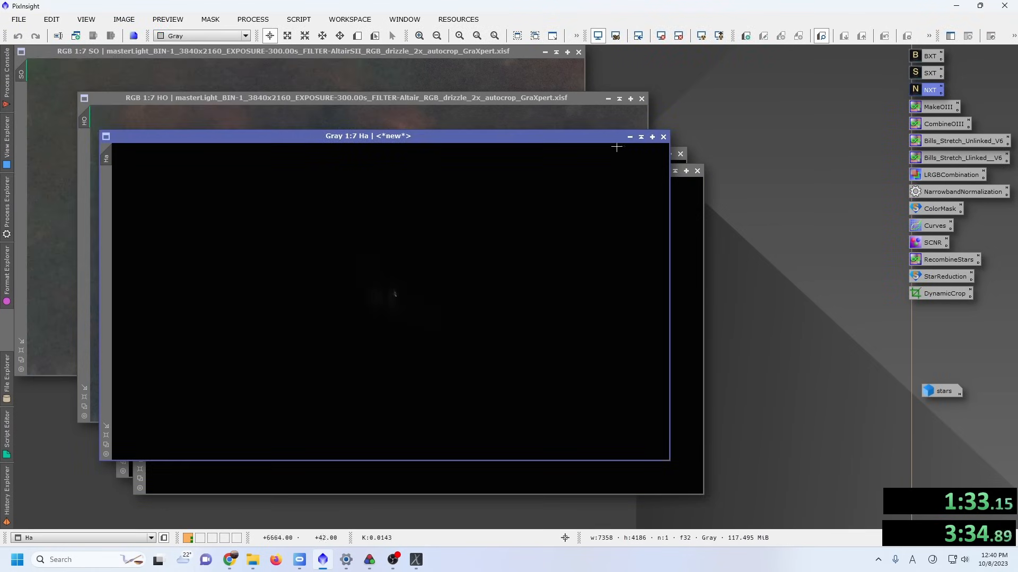
{"action": "left_click_drag", "start_coordinate": [558, 138], "coordinate": [776, 299]}
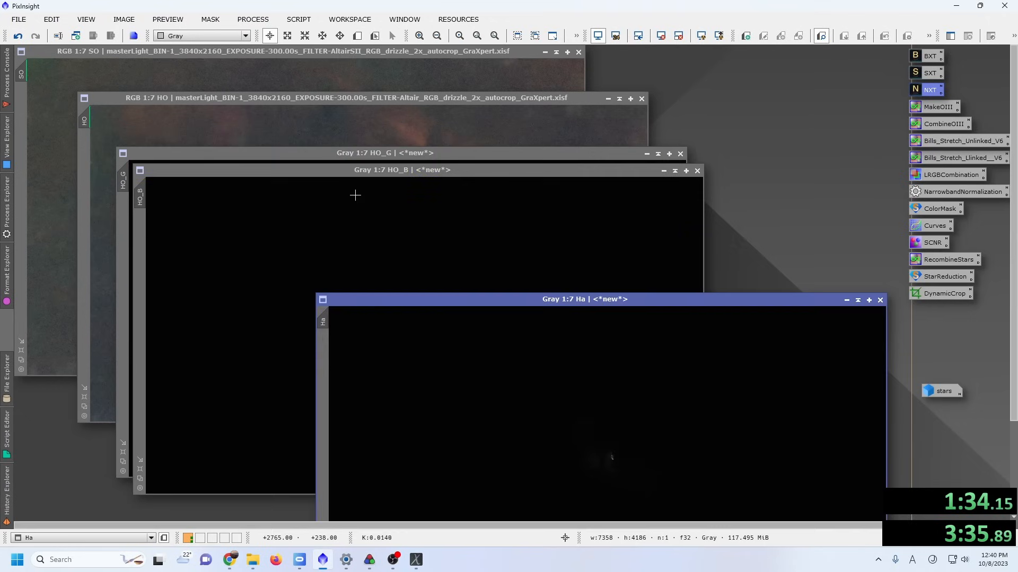
Rename the HO_G channel image as G and the HO_B channel image as B.
{"action": "double_click", "coordinate": [121, 182]}
{"action": "left_click", "coordinate": [557, 290]}
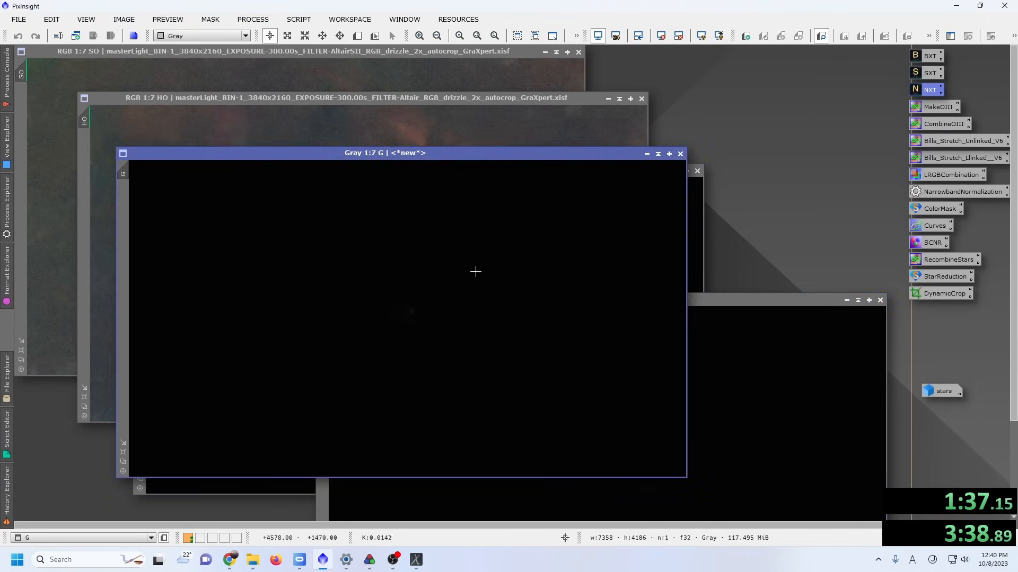
{"action": "left_click", "coordinate": [243, 483]}
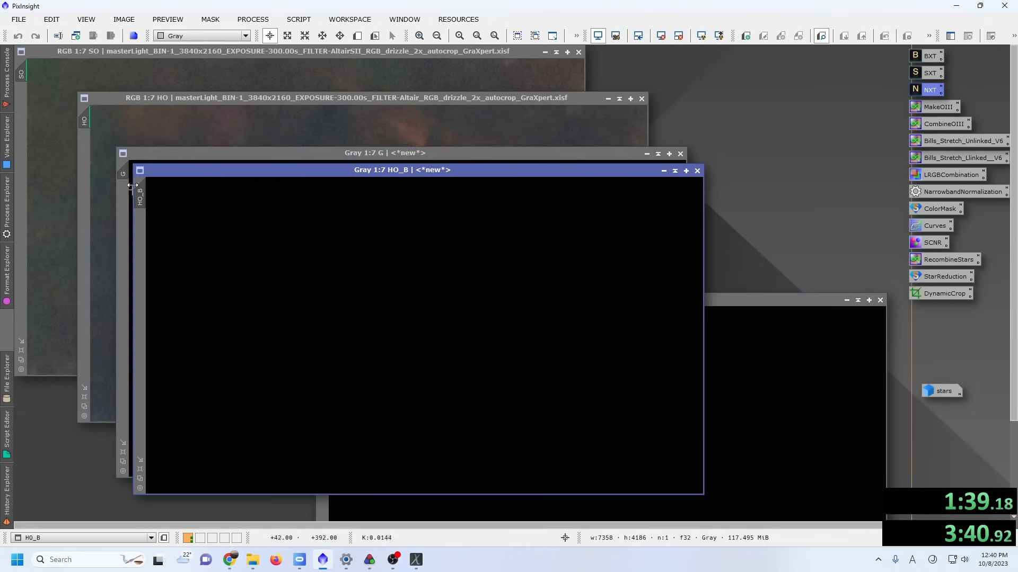
{"action": "double_click", "coordinate": [140, 197]}
{"action": "type", "text": "B"}
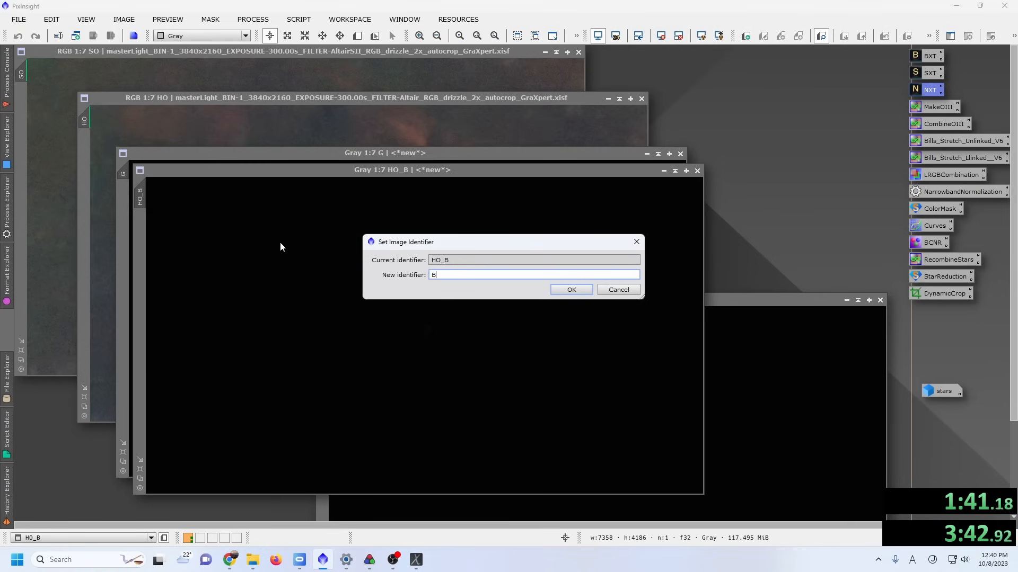
{"action": "left_click", "coordinate": [564, 289]}
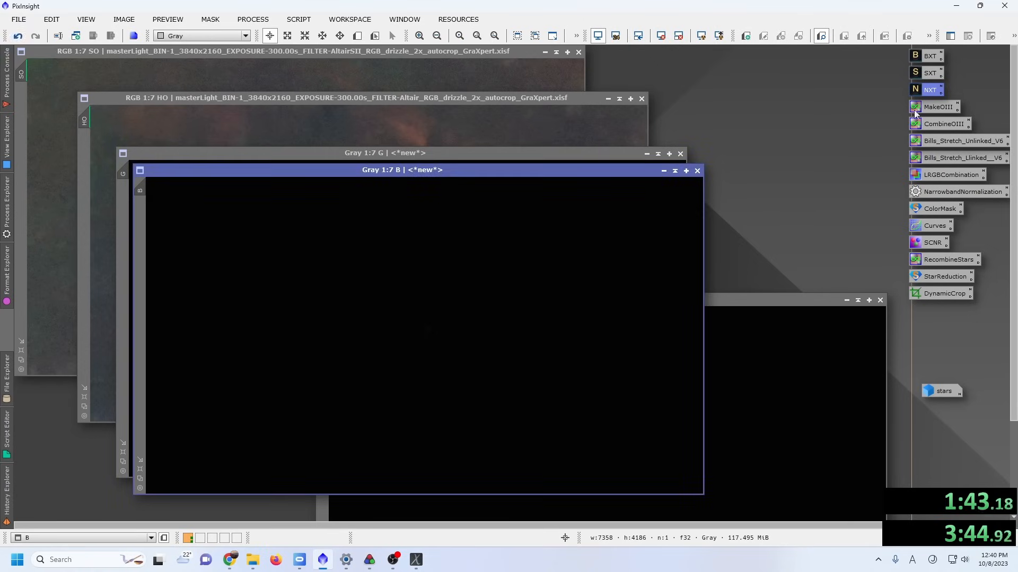
Create a new grayscale image from B*0.2+G*0.8 with the MakeOIII icon, and rename it OIII1.
{"action": "double_click", "coordinate": [935, 107]}
{"action": "left_click_drag", "start_coordinate": [827, 170], "coordinate": [647, 109]}
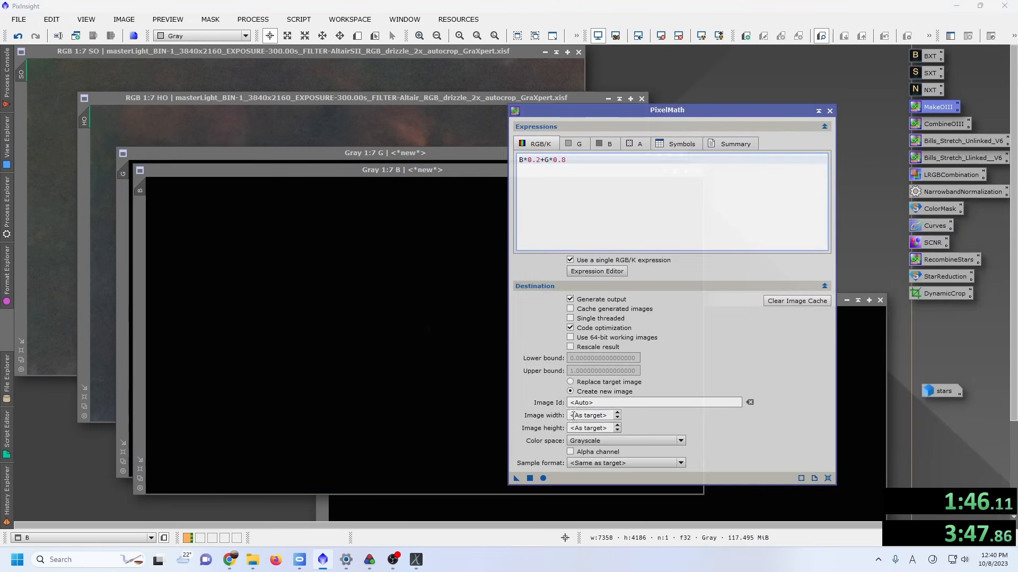
{"action": "left_click", "coordinate": [516, 479]}
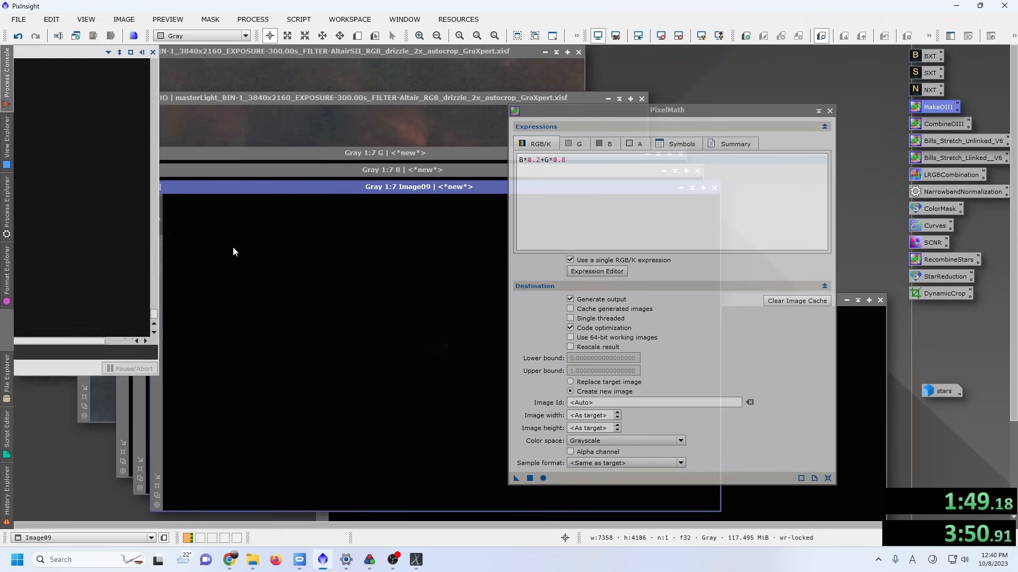
{"action": "double_click", "coordinate": [158, 214]}
{"action": "type", "text": "OIII1"}
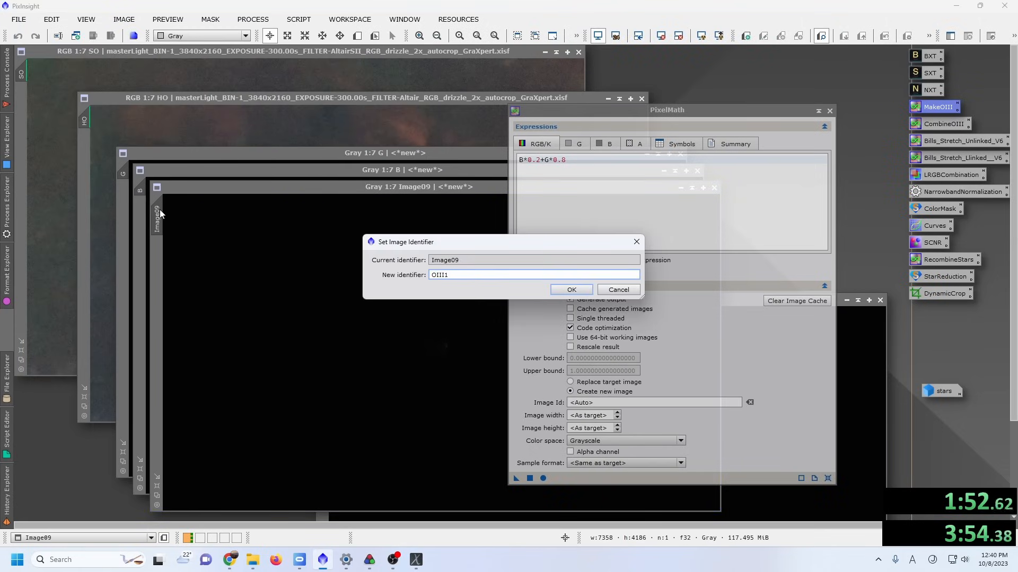
{"action": "key", "text": "Return"}
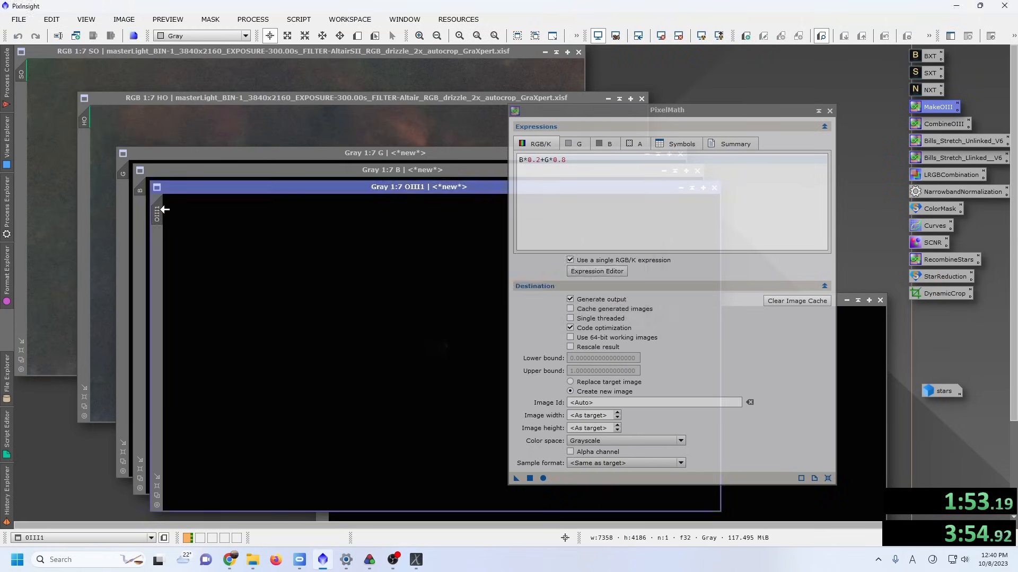
{"action": "left_click", "coordinate": [830, 110]}
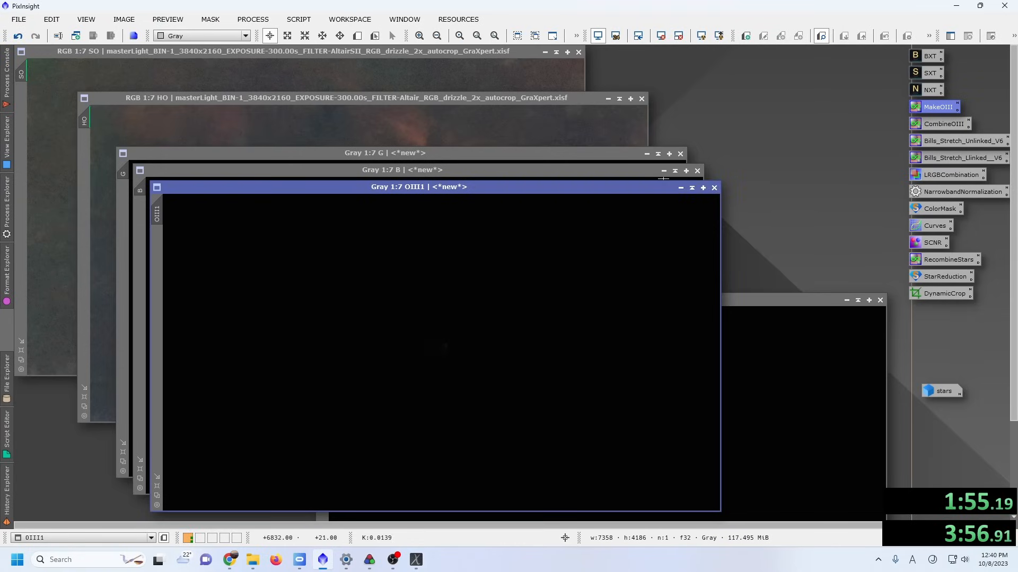
Close the B and G channel images, and tidy the workspace by moving the Ha window aside and minimizing the HO image.
{"action": "left_click", "coordinate": [697, 171]}
{"action": "left_click", "coordinate": [583, 311]}
{"action": "left_click", "coordinate": [680, 154]}
{"action": "left_click", "coordinate": [583, 312]}
{"action": "left_click_drag", "start_coordinate": [798, 302], "coordinate": [874, 247]}
{"action": "left_click", "coordinate": [608, 99]}
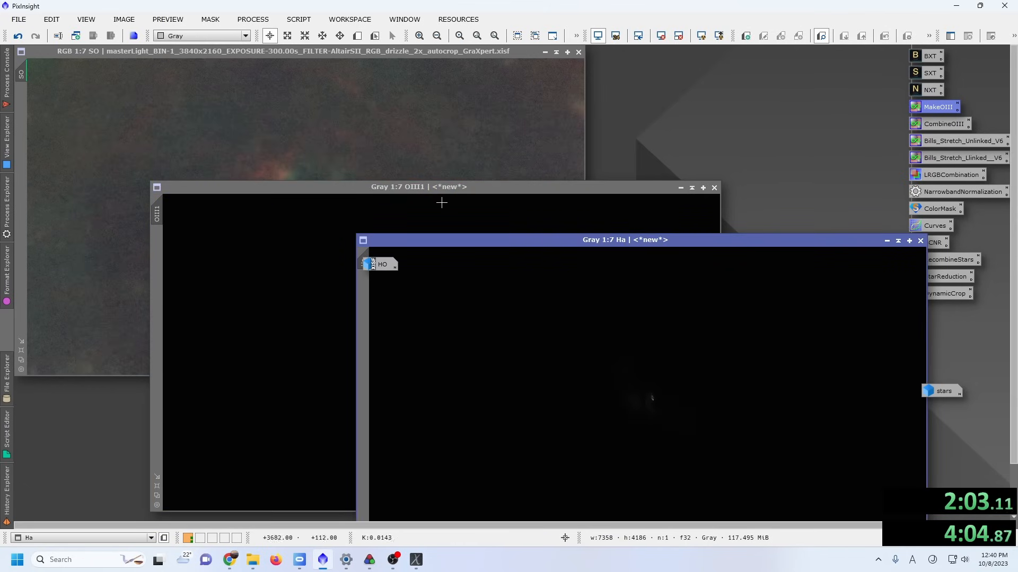
Split the SO image into its RGB channels, and rename the SO_R channel as Sii, moving it clear of the other windows.
{"action": "left_click", "coordinate": [183, 55]}
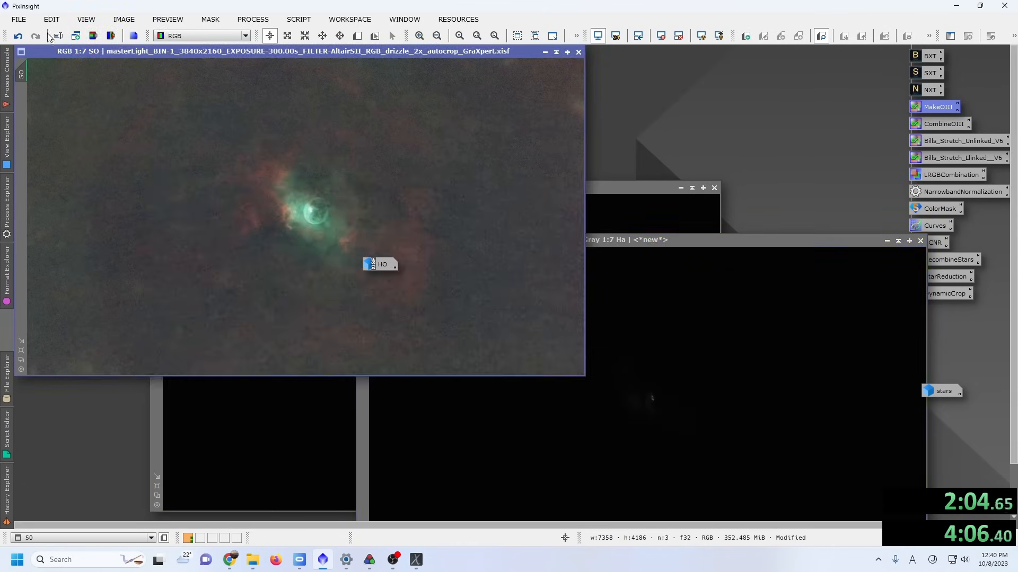
{"action": "left_click", "coordinate": [110, 35]}
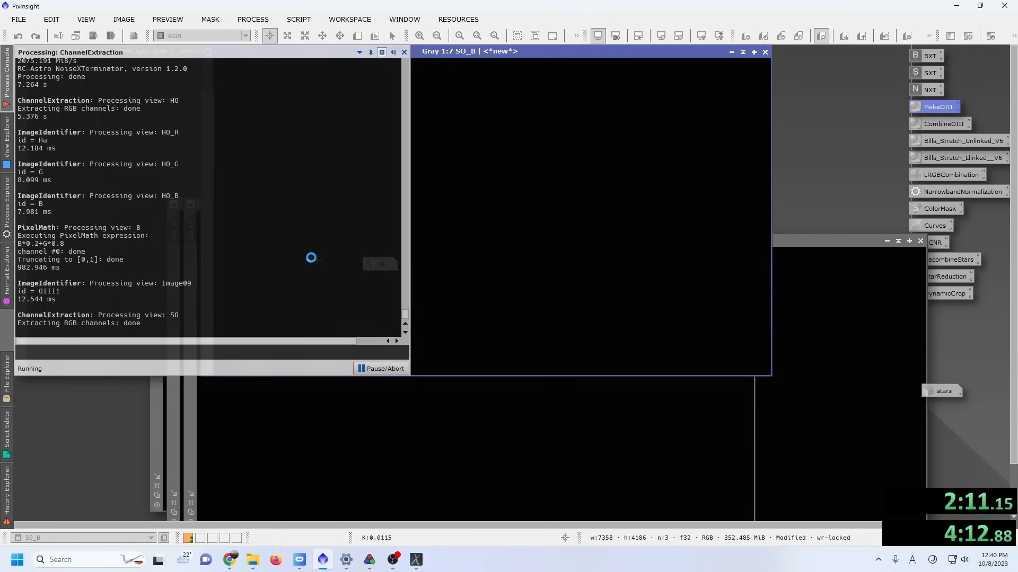
{"action": "double_click", "coordinate": [174, 227]}
{"action": "type", "text": "Sii"}
{"action": "key", "text": "Return"}
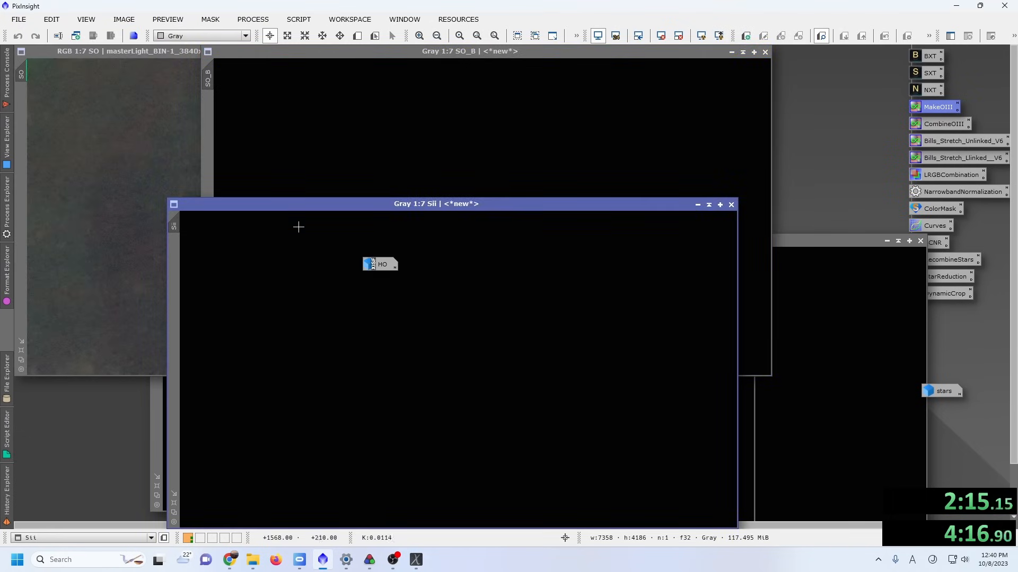
{"action": "left_click_drag", "start_coordinate": [294, 204], "coordinate": [568, 317]}
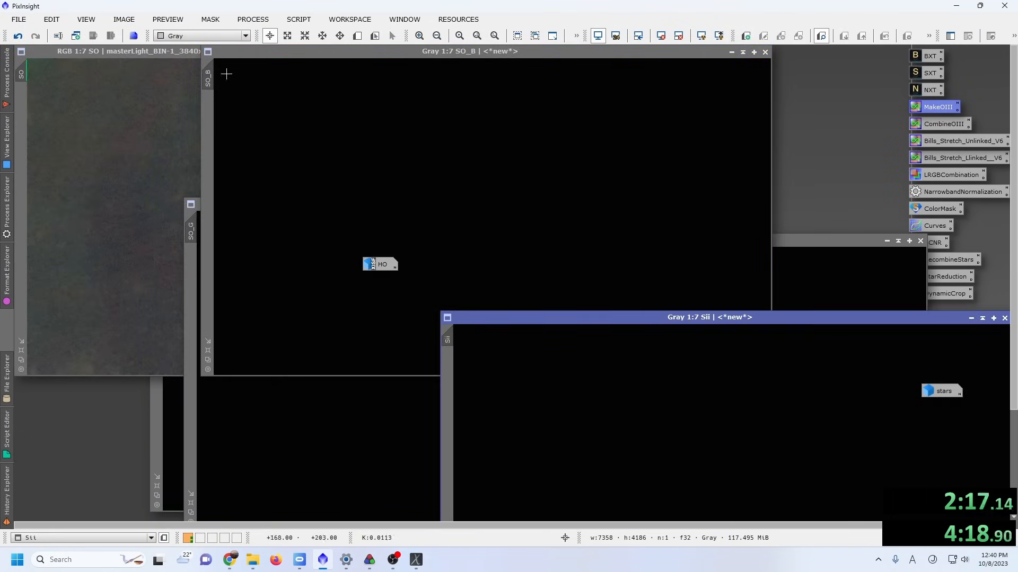
Rename the SO_B channel image as B and the SO_G channel image as G.
{"action": "double_click", "coordinate": [208, 79]}
{"action": "type", "text": "B"}
{"action": "key", "text": "Return"}
{"action": "double_click", "coordinate": [190, 232]}
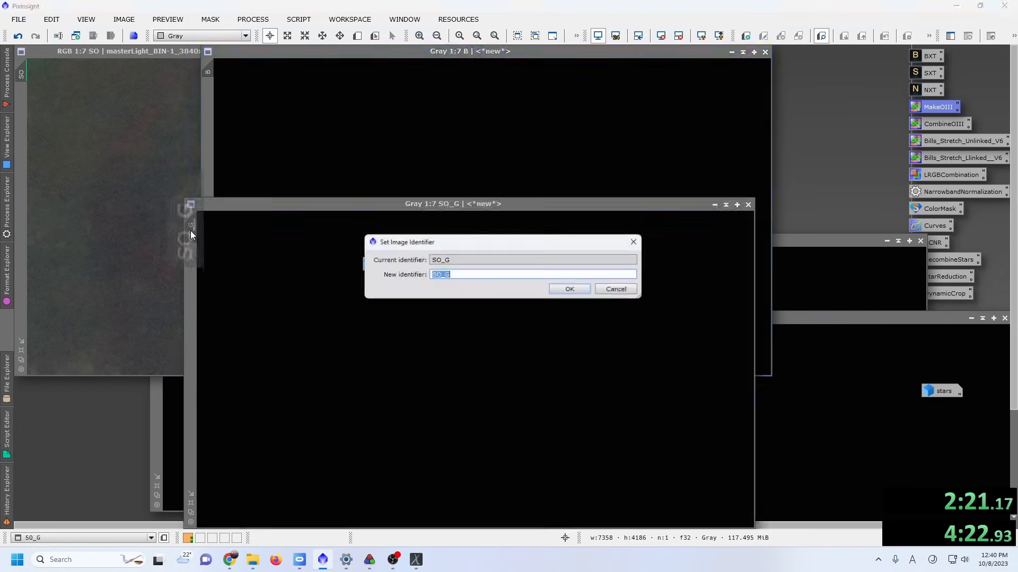
{"action": "type", "text": "G"}
{"action": "key", "text": "Return"}
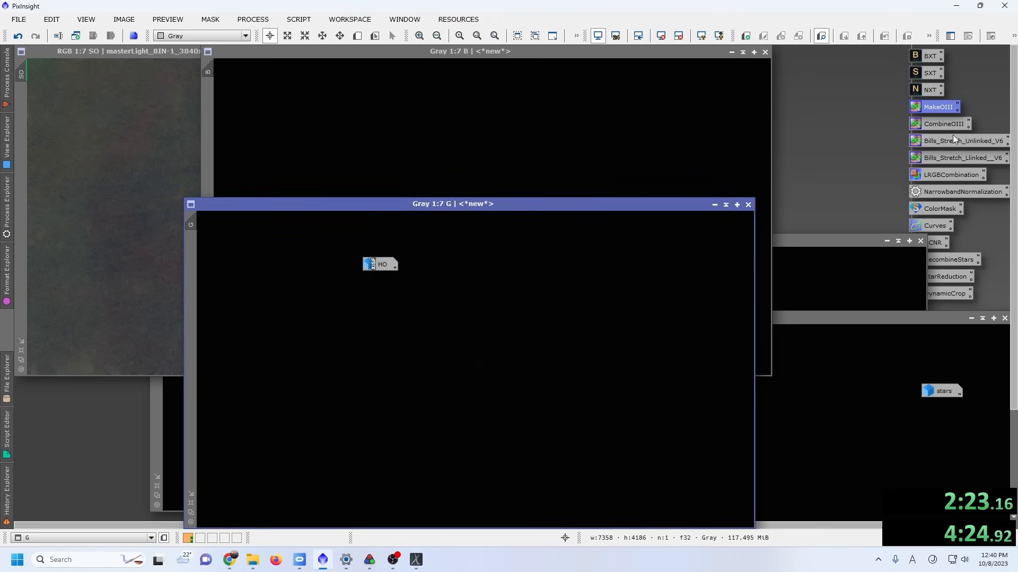
Apply the MakeOIII icon to the SO channels, auto-stretch the new image's display, and rename it OIII2.
{"action": "left_click_drag", "start_coordinate": [929, 116], "coordinate": [639, 345]}
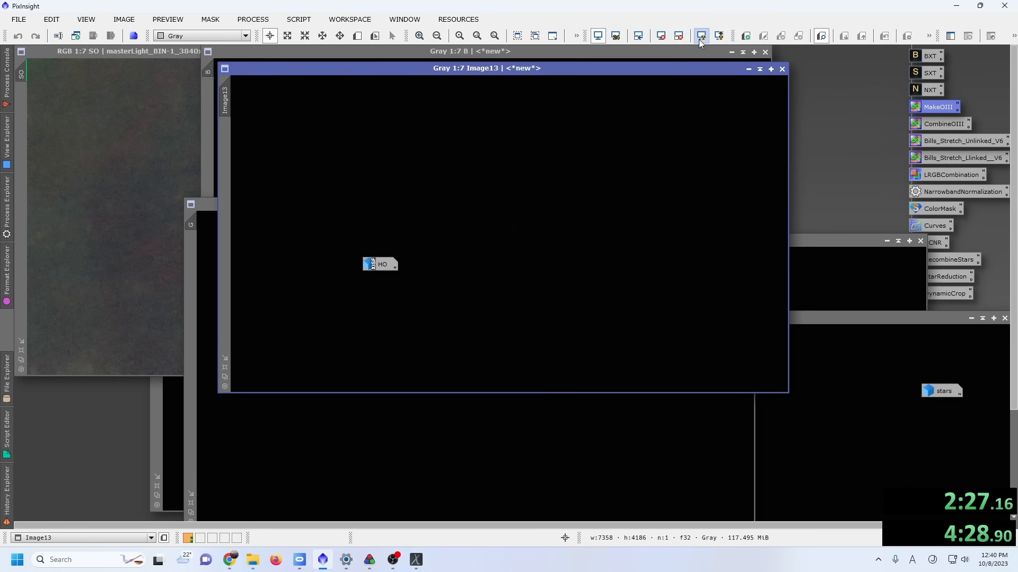
{"action": "key", "text": "ctrl+a"}
{"action": "double_click", "coordinate": [225, 102]}
{"action": "type", "text": "OIII2"}
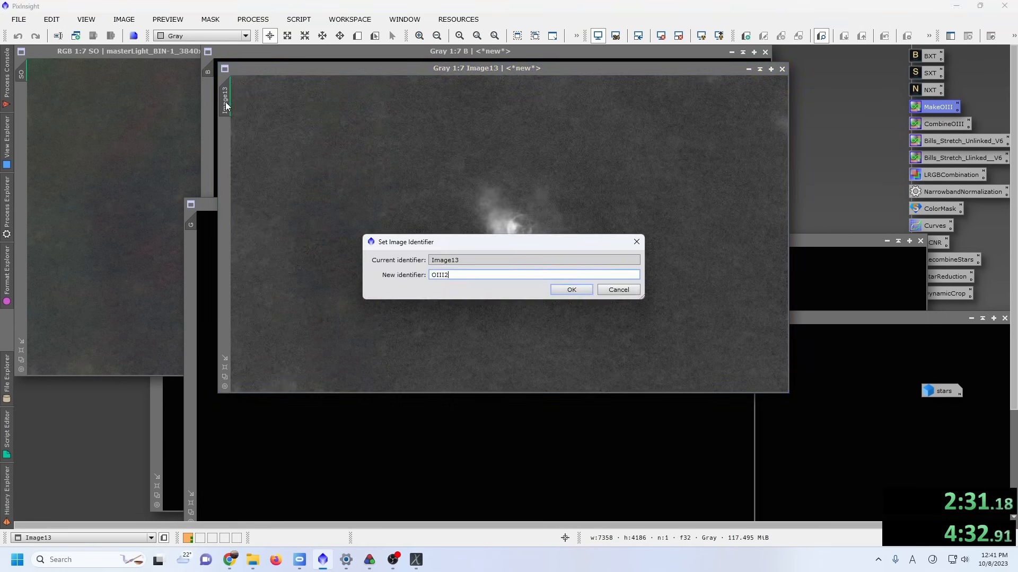
{"action": "key", "text": "Return"}
Close the G and B channel images that came from SO.
{"action": "left_click", "coordinate": [200, 268]}
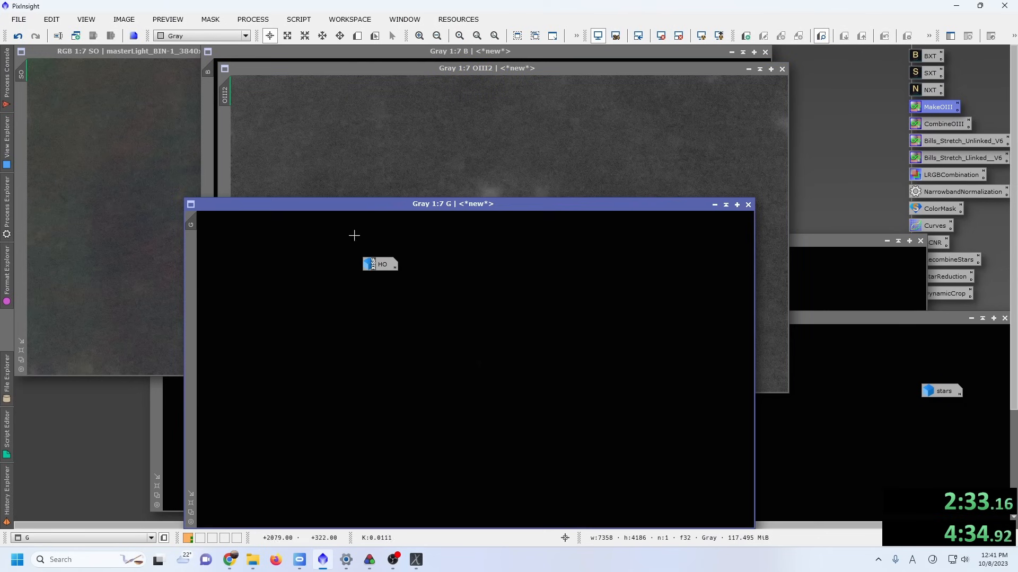
{"action": "left_click", "coordinate": [748, 204]}
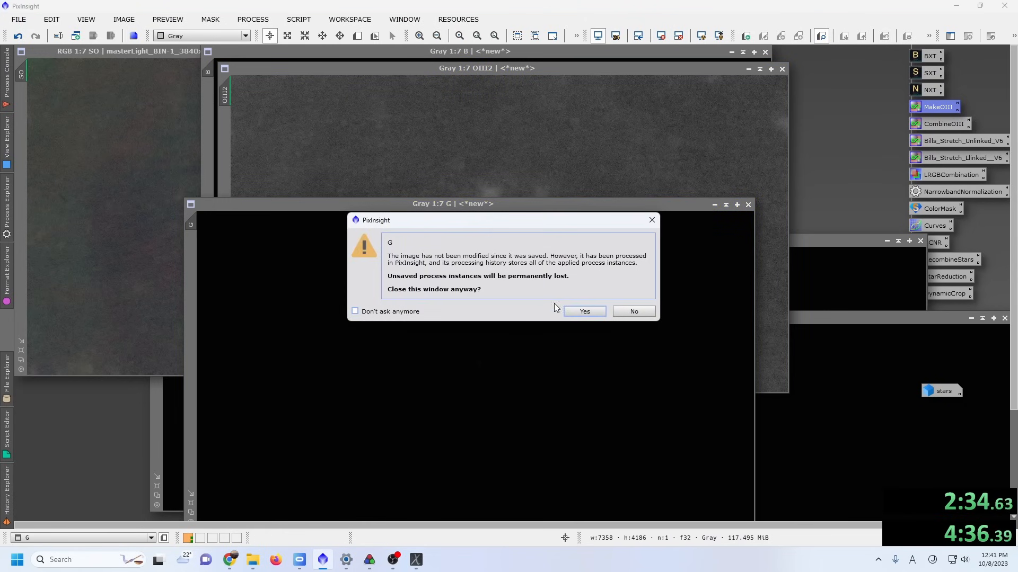
{"action": "left_click", "coordinate": [583, 312]}
{"action": "left_click", "coordinate": [764, 53]}
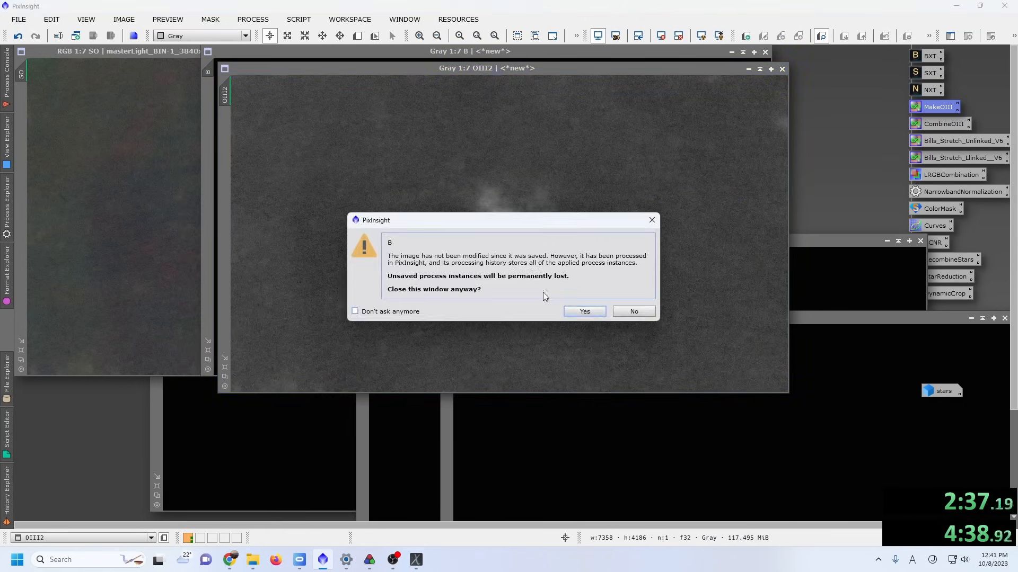
{"action": "left_click", "coordinate": [583, 312]}
Rearrange the OIII1, OIII2 and Ha windows, minimize the SO image, and park the HO and SO icons beside the process icons.
{"action": "left_click_drag", "start_coordinate": [569, 71], "coordinate": [324, 76]}
{"action": "left_click_drag", "start_coordinate": [643, 238], "coordinate": [478, 256]}
{"action": "left_click", "coordinate": [636, 187]}
{"action": "left_click_drag", "start_coordinate": [380, 264], "coordinate": [845, 285]}
{"action": "left_click", "coordinate": [545, 52]}
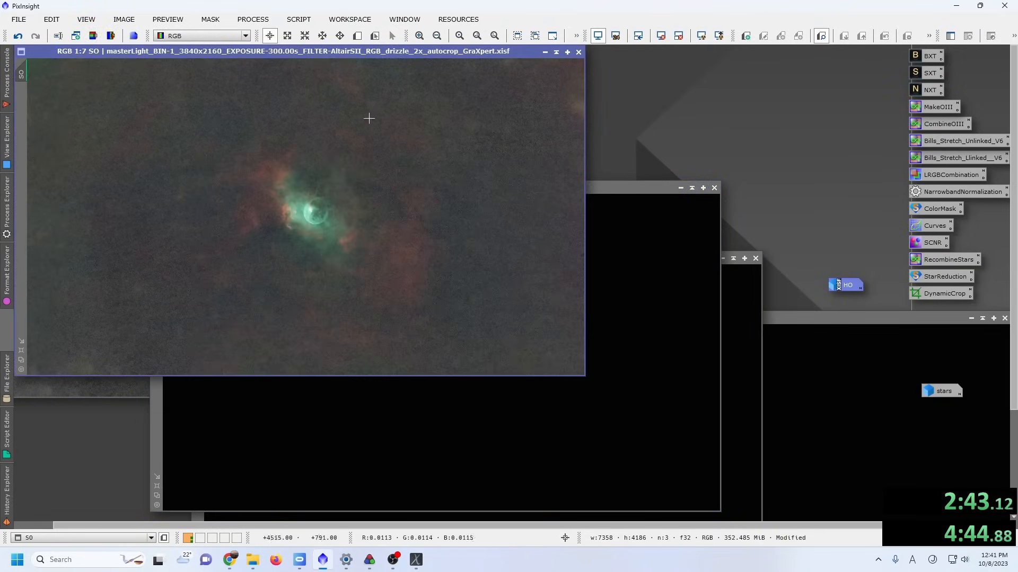
{"action": "left_click", "coordinate": [546, 53]}
{"action": "left_click_drag", "start_coordinate": [308, 219], "coordinate": [838, 258]}
{"action": "left_click_drag", "start_coordinate": [527, 187], "coordinate": [452, 118]}
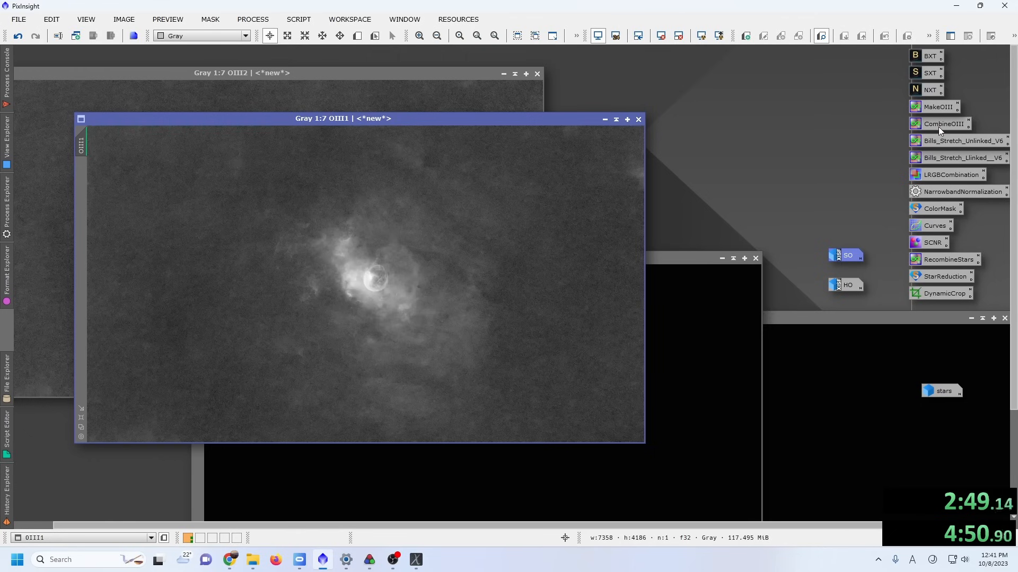
Blend the oxygen images with the CombineOIII icon as OIII1 * 0.7 + OIII2 * 0.3, and rename the new image OIII.
{"action": "double_click", "coordinate": [938, 126]}
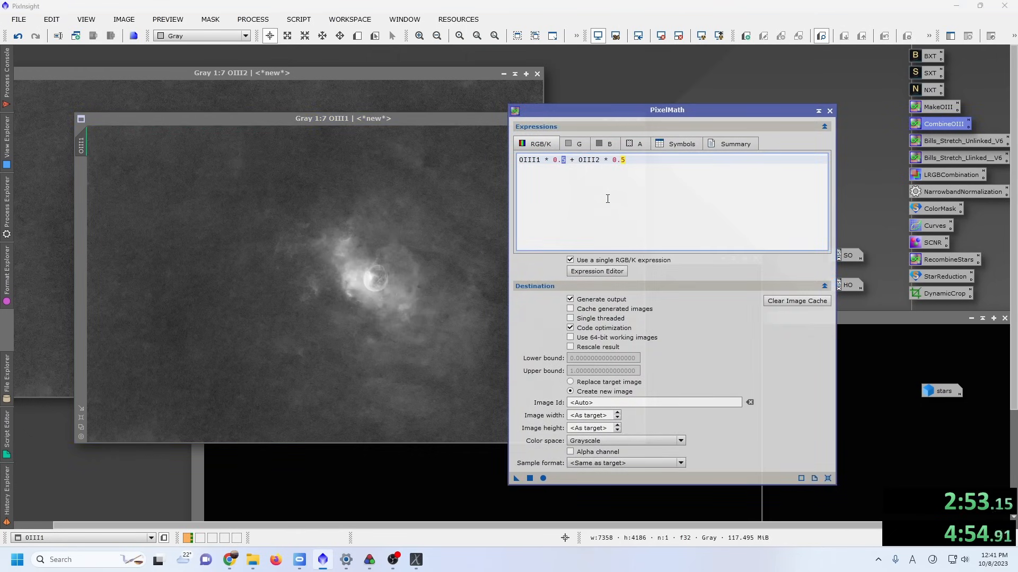
{"action": "key", "text": "BackSpace"}
{"action": "type", "text": "7"}
{"action": "left_click_drag", "start_coordinate": [516, 479], "coordinate": [286, 259]}
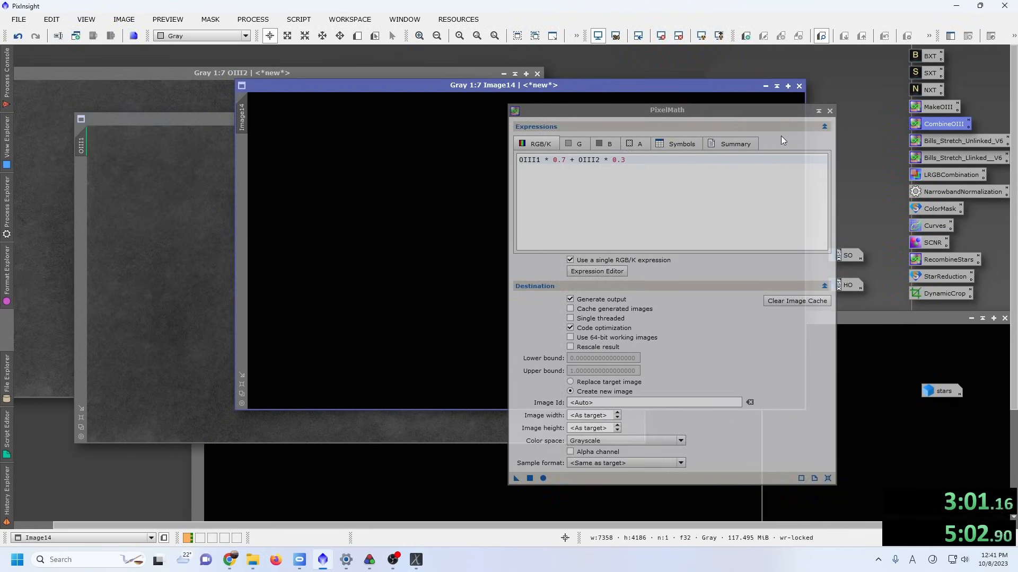
{"action": "left_click", "coordinate": [829, 111]}
{"action": "double_click", "coordinate": [241, 117]}
{"action": "type", "text": "OIII"}
{"action": "key", "text": "Return"}
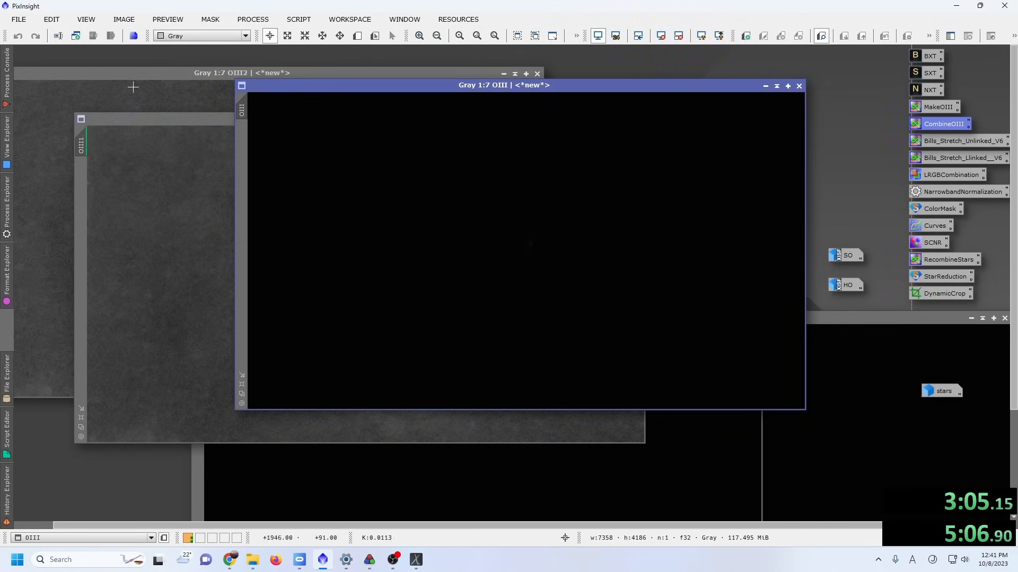
Close the OIII1 and OIII2 images, and move the combined OIII window clear of the Ha image.
{"action": "left_click_drag", "start_coordinate": [488, 98], "coordinate": [547, 172]}
{"action": "left_click", "coordinate": [638, 119]}
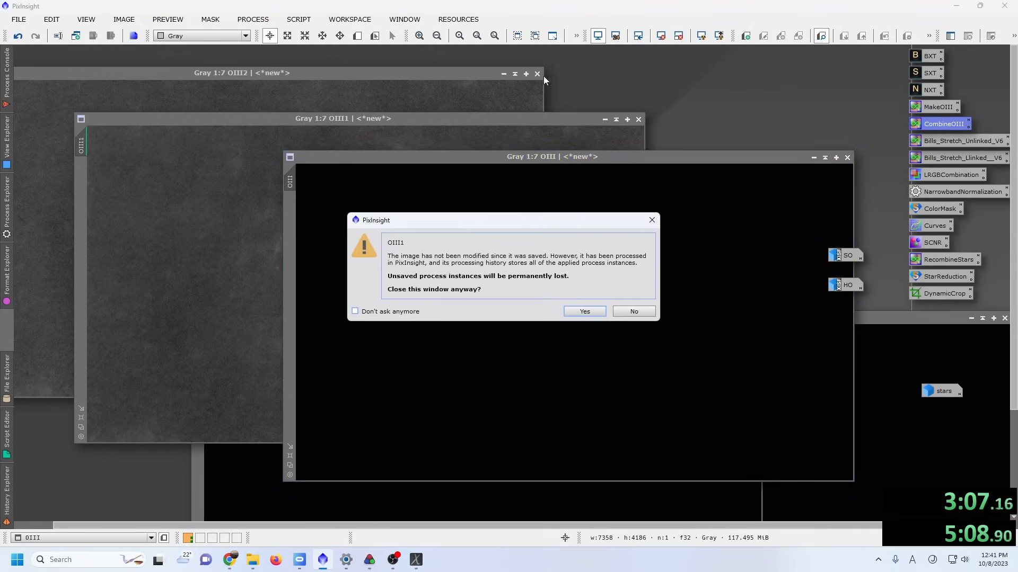
{"action": "left_click", "coordinate": [596, 309]}
{"action": "left_click", "coordinate": [537, 73]}
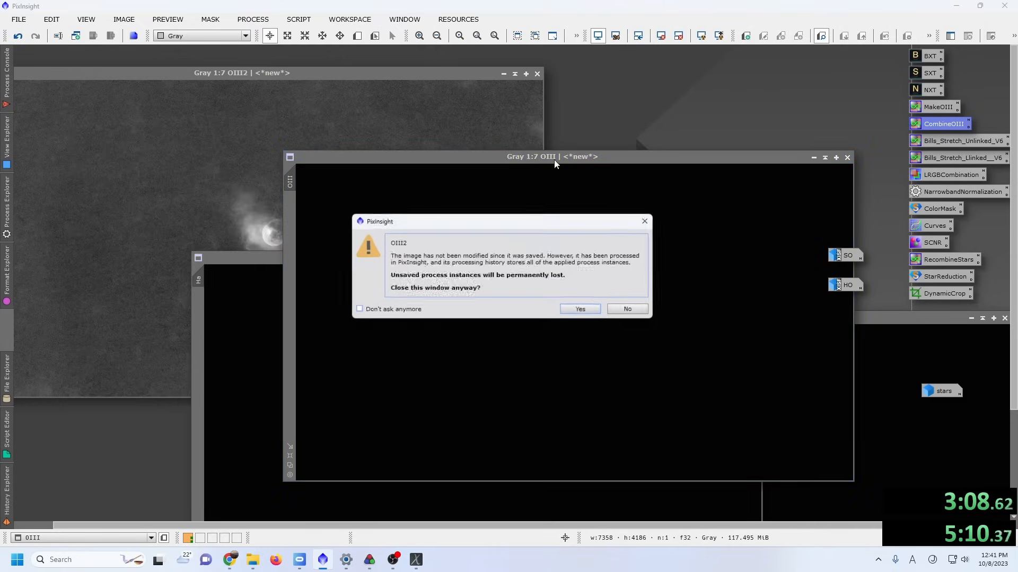
{"action": "left_click", "coordinate": [583, 312]}
{"action": "left_click_drag", "start_coordinate": [600, 156], "coordinate": [439, 81]}
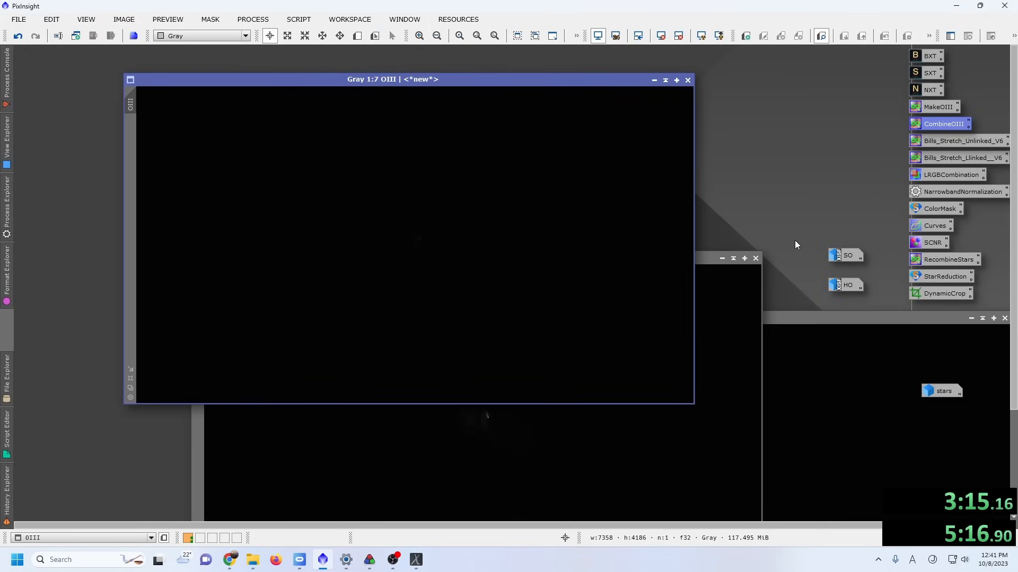
Stretch the Ha, OIII and Sii images with the Bills_Stretch_Unlinked_V6 icon, moving their windows into reach.
{"action": "left_click", "coordinate": [954, 141]}
{"action": "left_click", "coordinate": [700, 259]}
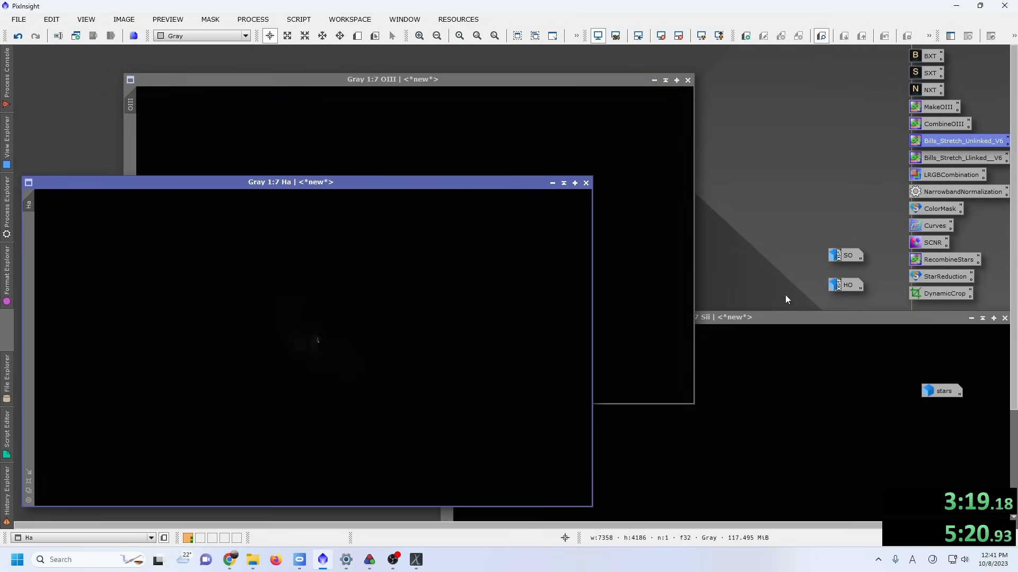
{"action": "left_click_drag", "start_coordinate": [958, 149], "coordinate": [422, 235]}
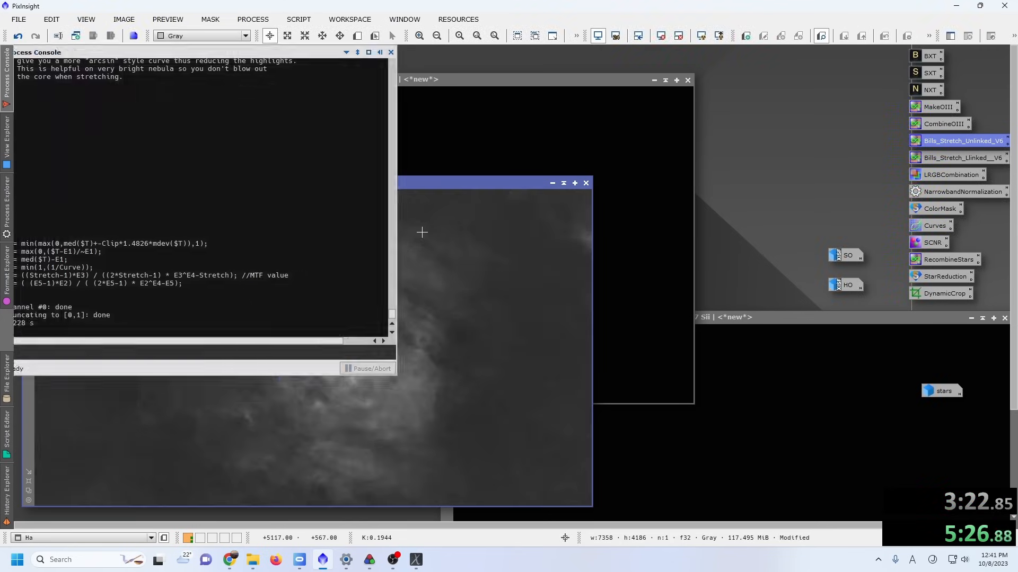
{"action": "left_click_drag", "start_coordinate": [962, 142], "coordinate": [501, 114]}
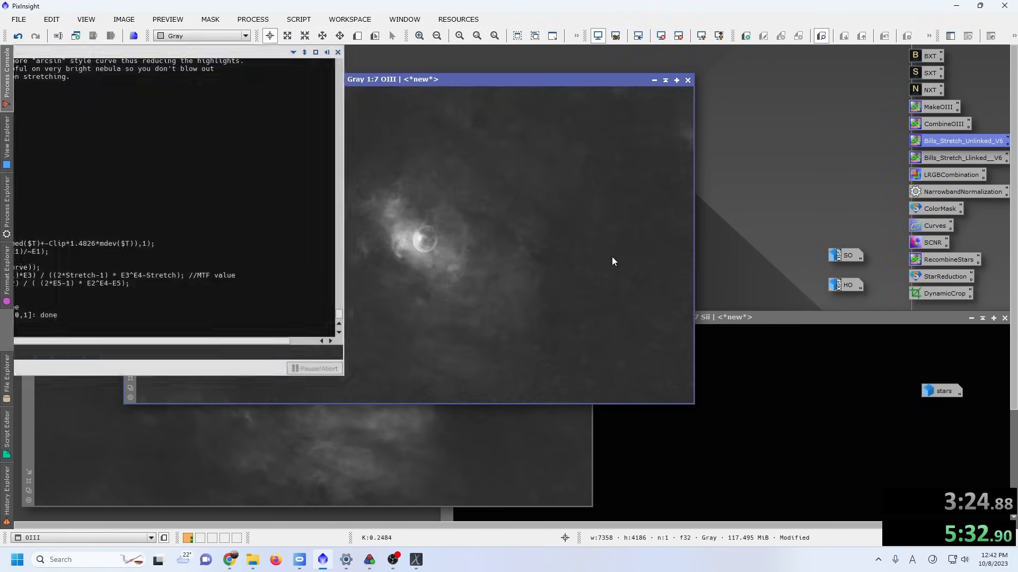
{"action": "left_click_drag", "start_coordinate": [799, 316], "coordinate": [493, 173]}
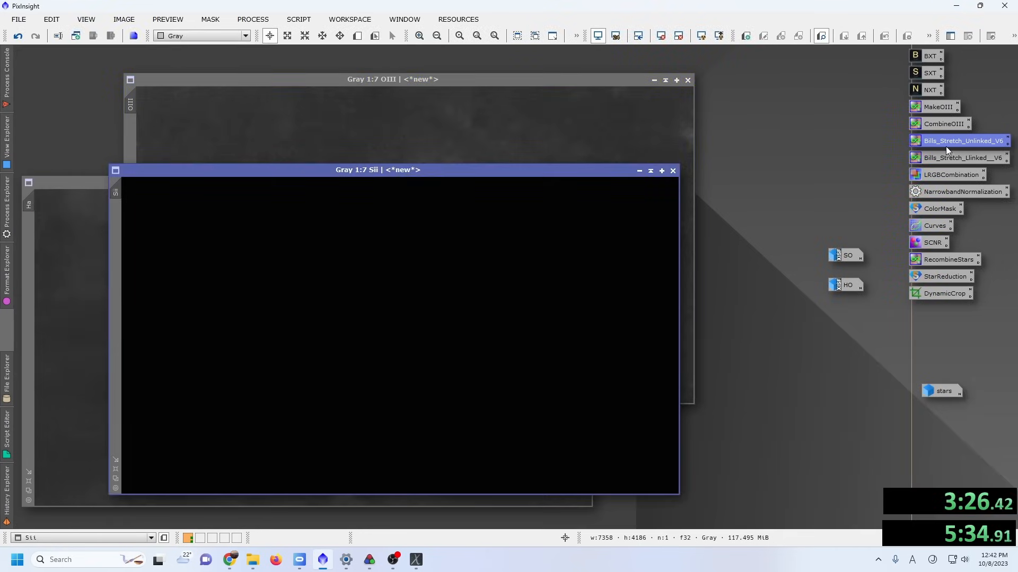
{"action": "left_click_drag", "start_coordinate": [943, 146], "coordinate": [525, 222]}
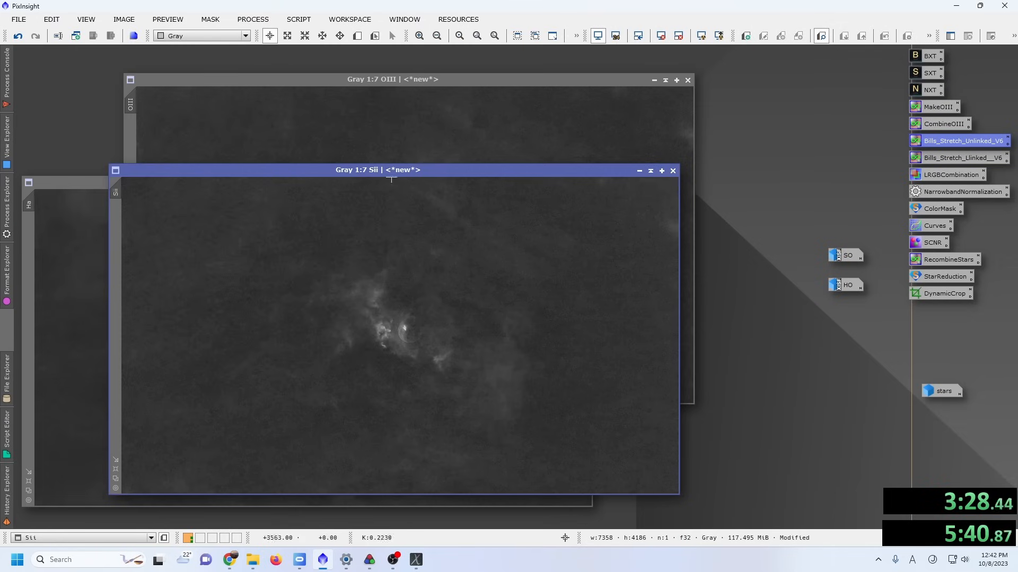
Open the LRGBCombination icon, and assign Ha to the L channel and Sii to the R channel.
{"action": "double_click", "coordinate": [950, 174]}
{"action": "left_click_drag", "start_coordinate": [907, 364], "coordinate": [522, 166]}
{"action": "left_click", "coordinate": [526, 199]}
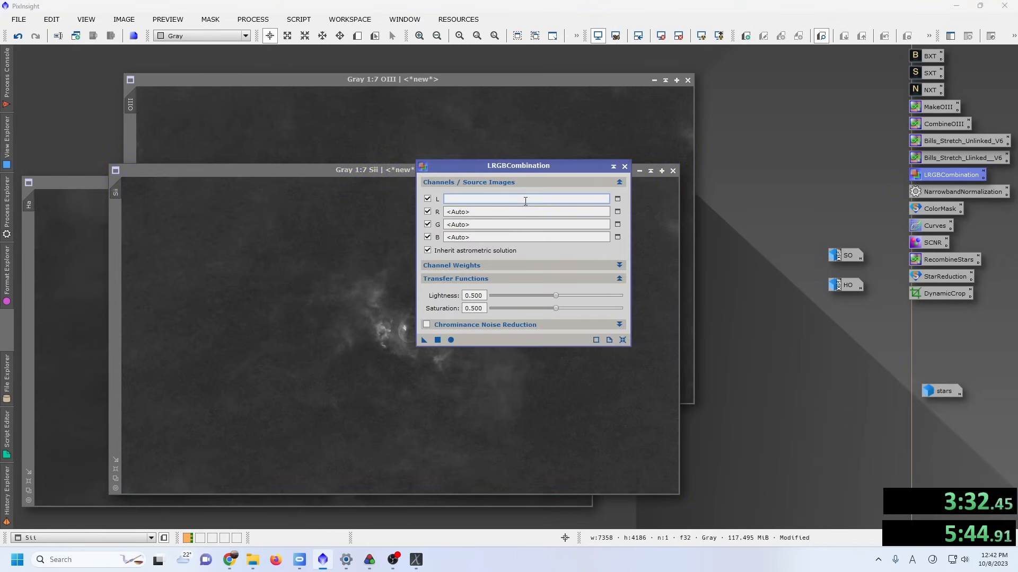
{"action": "type", "text": "Ha"}
{"action": "key", "text": "Return"}
{"action": "left_click", "coordinate": [516, 211]}
{"action": "type", "text": "Sii"}
{"action": "key", "text": "Return"}
{"action": "left_click", "coordinate": [553, 228]}
{"action": "type", "text": "OIII"}
{"action": "key", "text": "Return"}
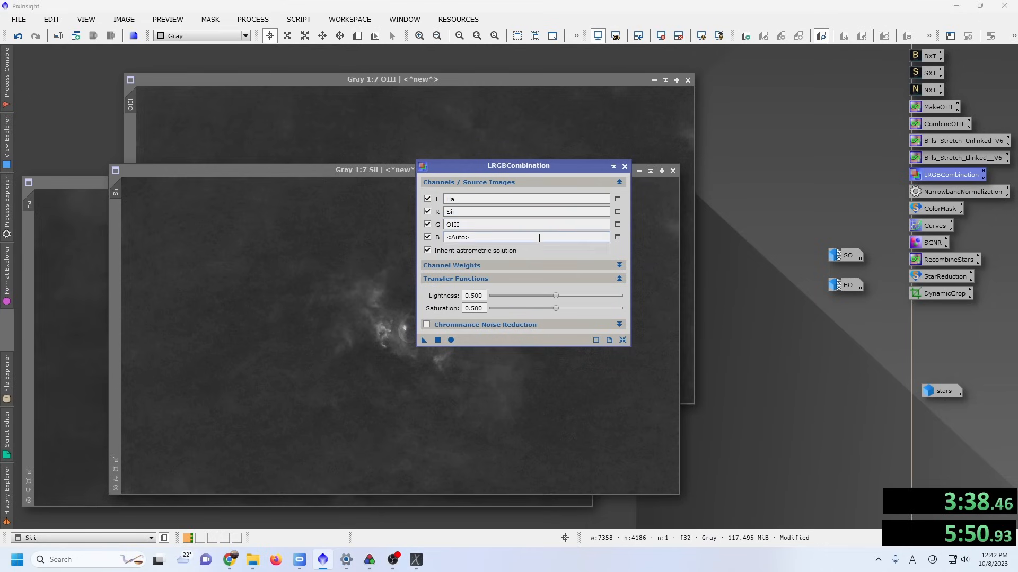
Assign Ha to the G channel and OIII to the B channel, and generate the LRGB-combined colour image, moving it aside.
{"action": "double_click", "coordinate": [468, 225]}
{"action": "type", "text": "Ha"}
{"action": "key", "text": "Return"}
{"action": "left_click", "coordinate": [474, 237]}
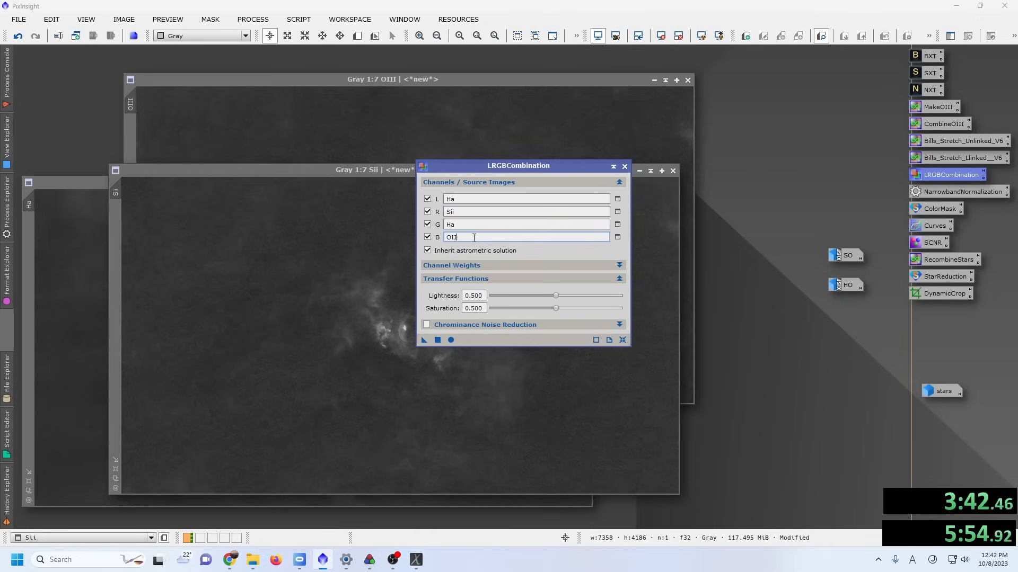
{"action": "left_click", "coordinate": [451, 340]}
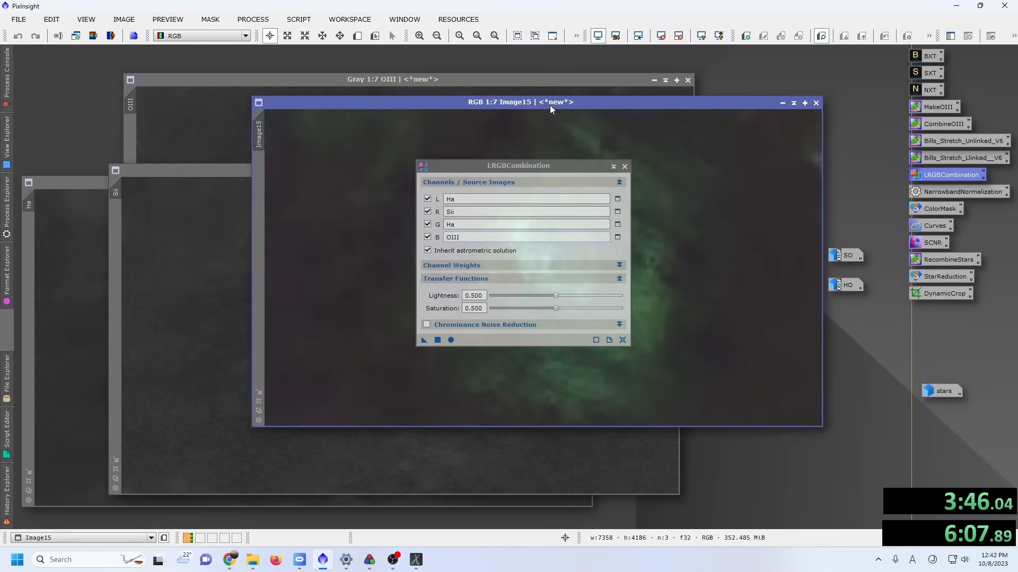
{"action": "left_click_drag", "start_coordinate": [552, 109], "coordinate": [372, 87]}
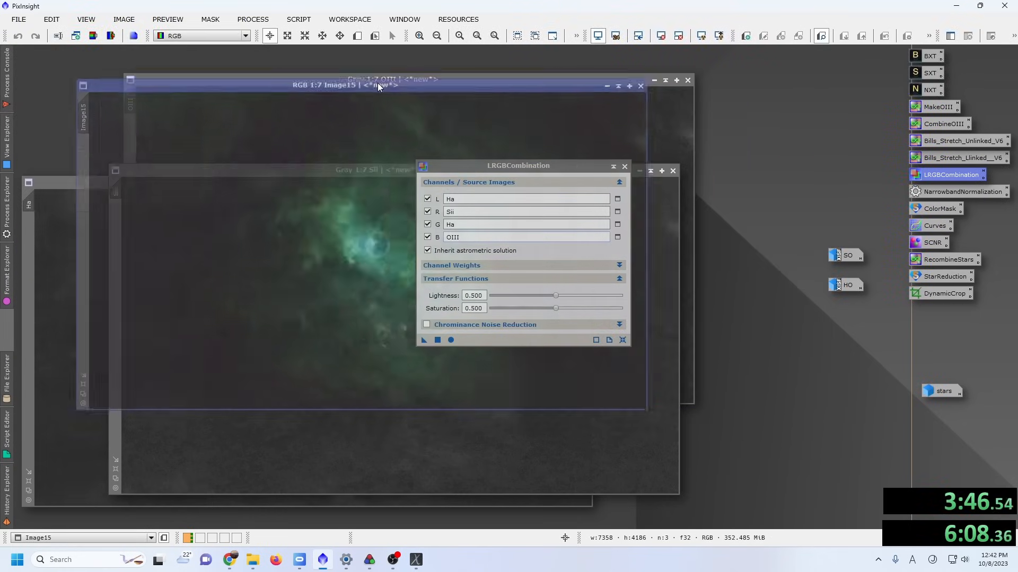
Close the LRGBCombination dialog, and denoise the combined Image15 with the NXT icon at Denoise 0.81 and Detail 0.20.
{"action": "left_click", "coordinate": [625, 166]}
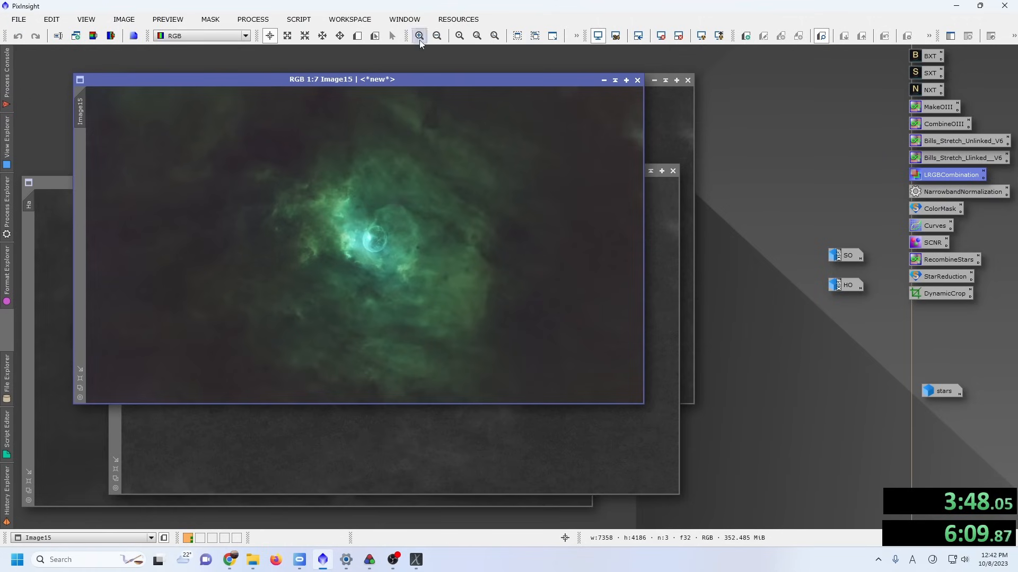
{"action": "double_click", "coordinate": [934, 91]}
{"action": "left_click_drag", "start_coordinate": [960, 378], "coordinate": [984, 380]}
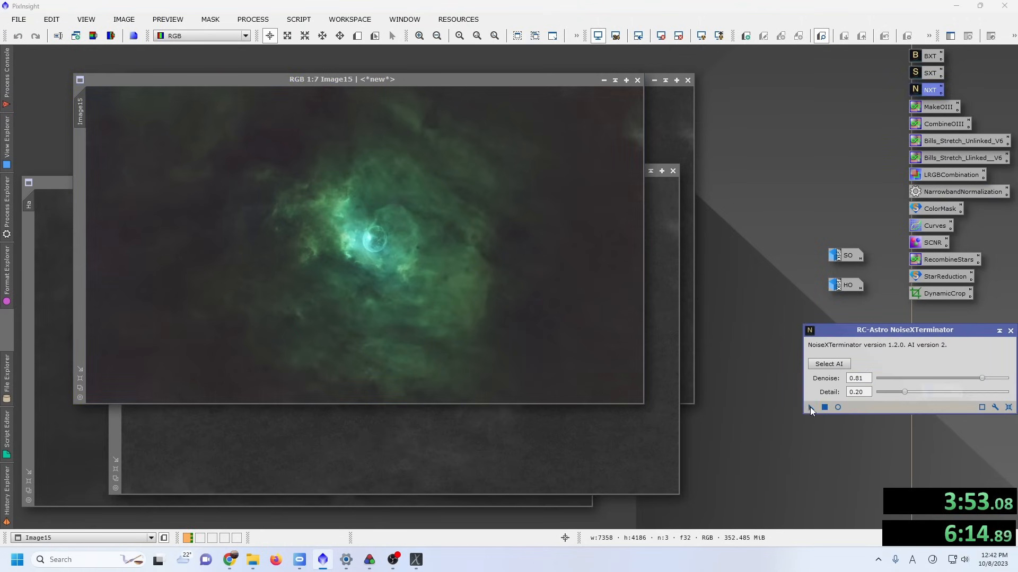
{"action": "left_click_drag", "start_coordinate": [810, 407], "coordinate": [278, 186]}
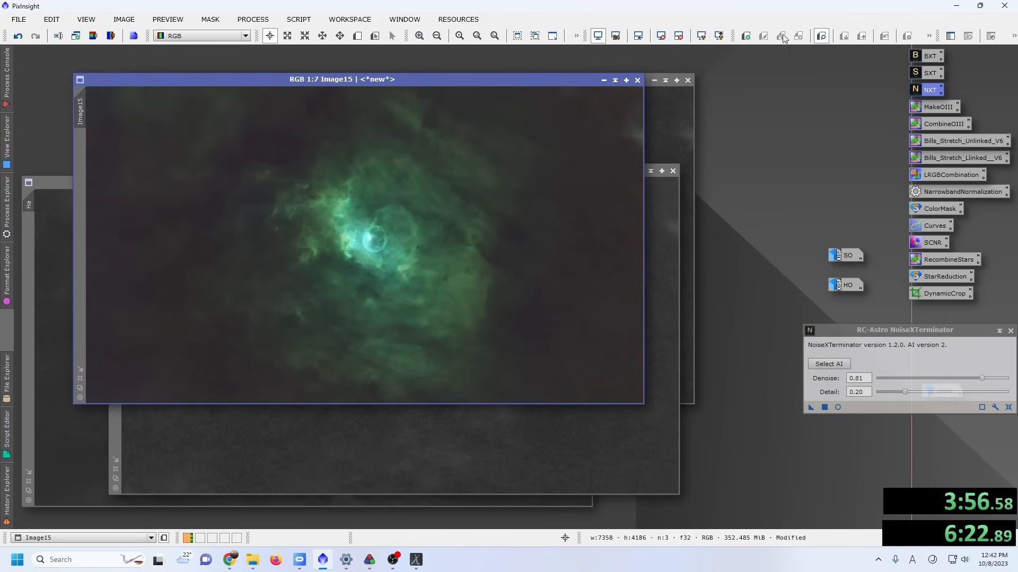
Normalize Image15 with the NarrowbandNormalization icon using the SHO palette, and close the NarrowbandNormalization and NoiseXTerminator dialogs.
{"action": "double_click", "coordinate": [956, 193]}
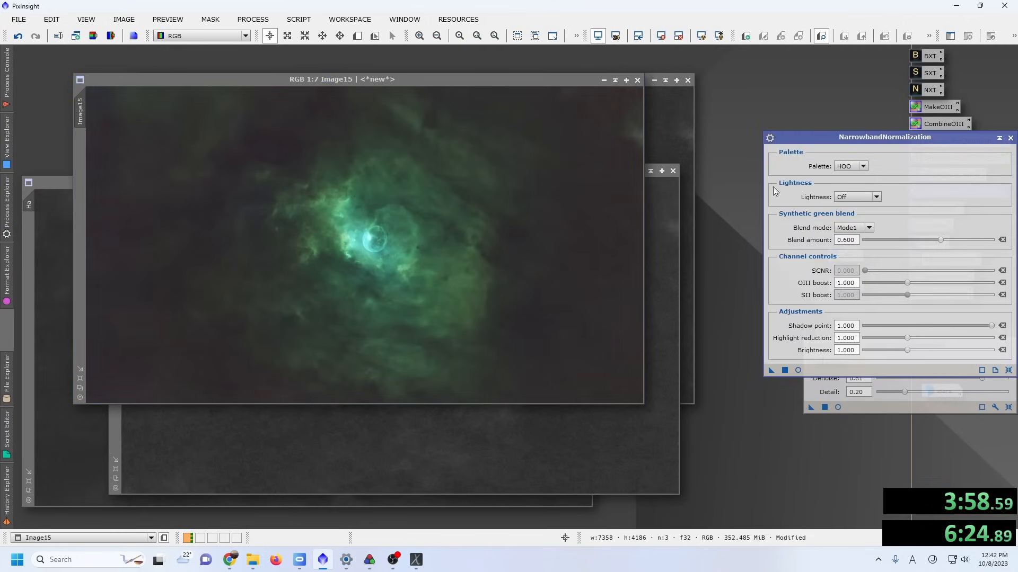
{"action": "left_click", "coordinate": [853, 166]}
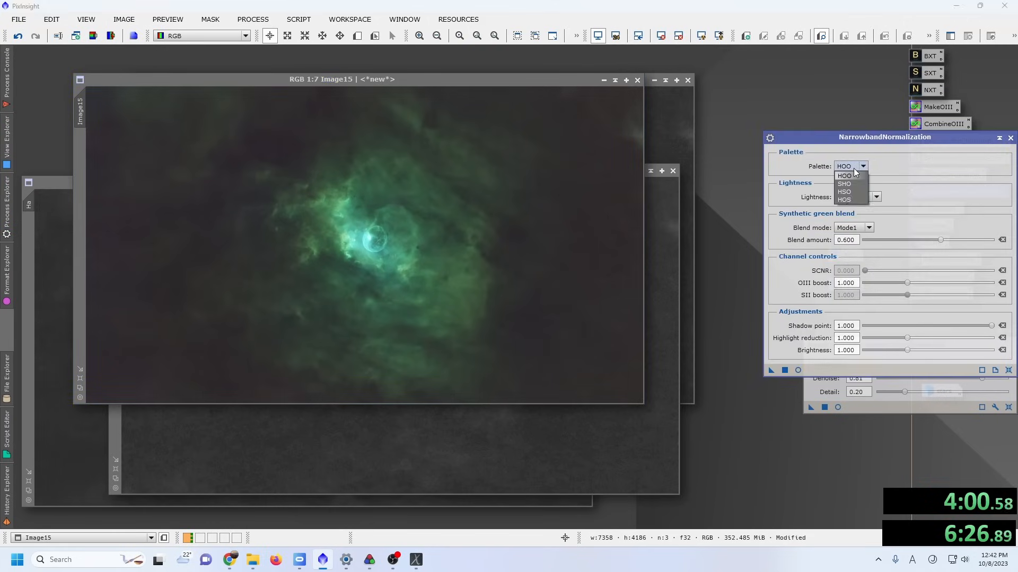
{"action": "left_click", "coordinate": [845, 185]}
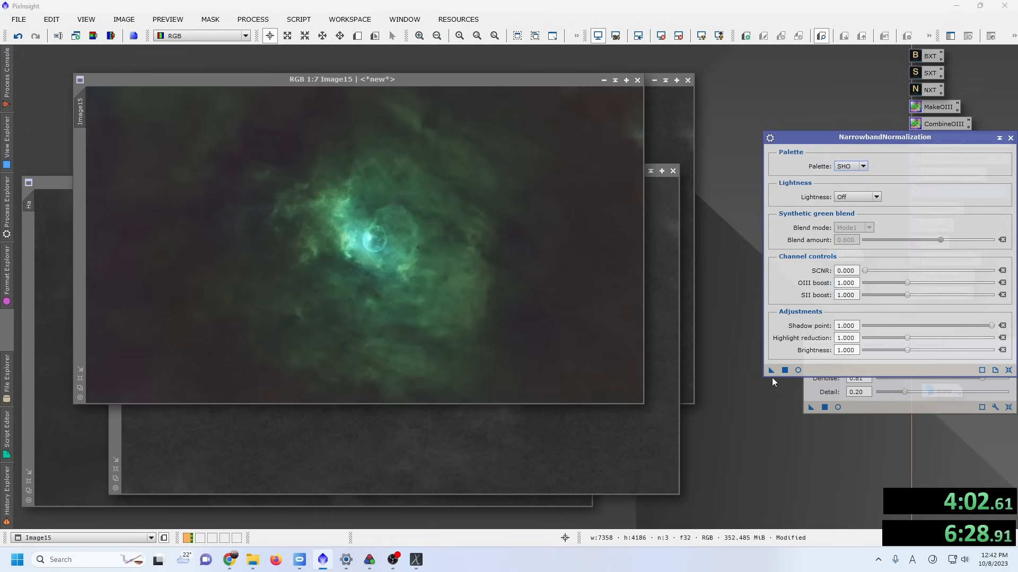
{"action": "left_click_drag", "start_coordinate": [771, 369], "coordinate": [480, 246]}
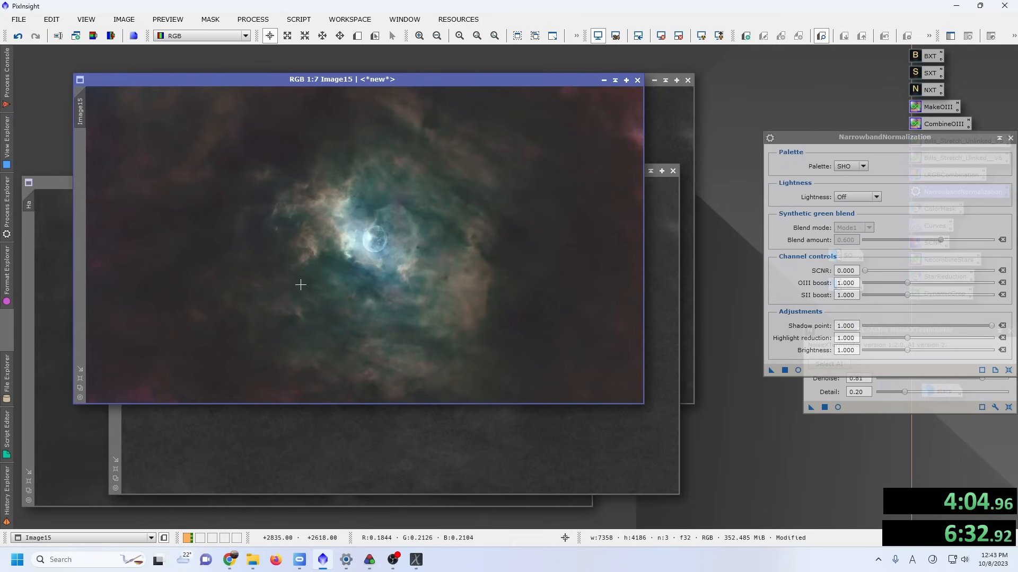
{"action": "scroll", "coordinate": [422, 258], "scroll_direction": "down", "scroll_amount": 2}
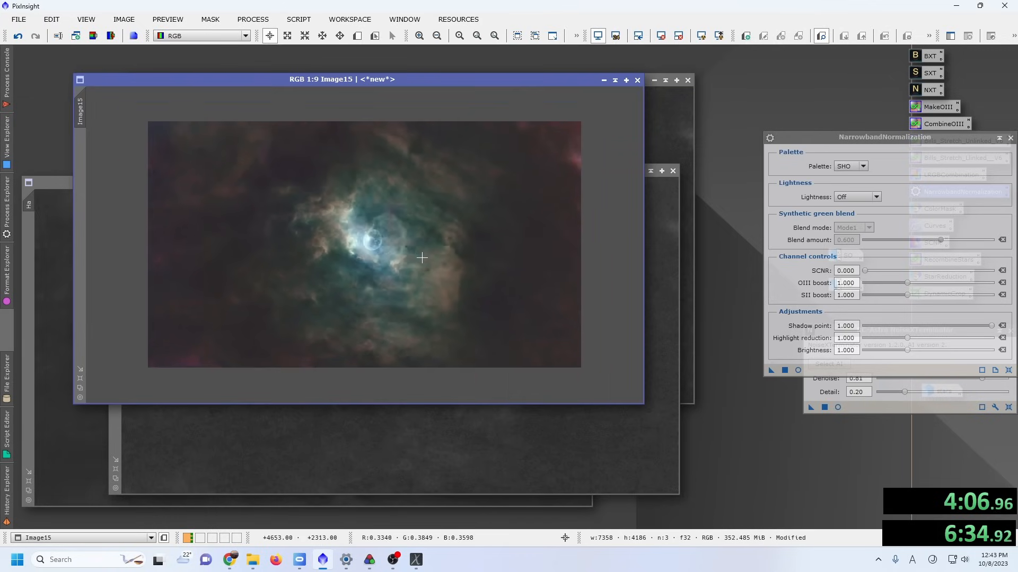
{"action": "scroll", "coordinate": [422, 258], "scroll_direction": "up", "scroll_amount": 1}
{"action": "left_click", "coordinate": [1010, 139]}
{"action": "left_click", "coordinate": [1010, 331]}
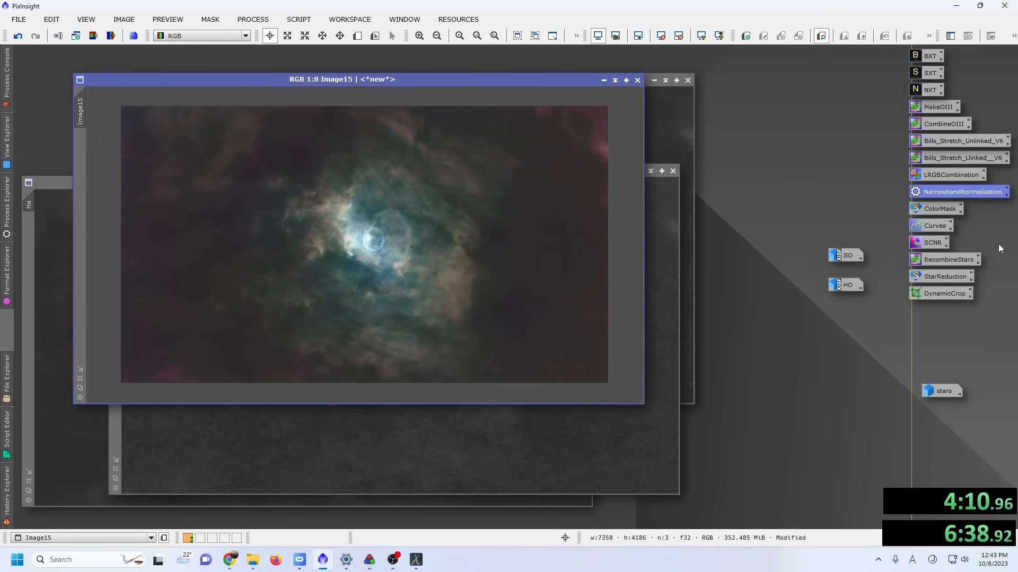
Open the Curves icon with a real-time preview, anchor the RGB/K curve, and pull its shadow point to about 0.08 input, 0.04 output.
{"action": "double_click", "coordinate": [930, 228]}
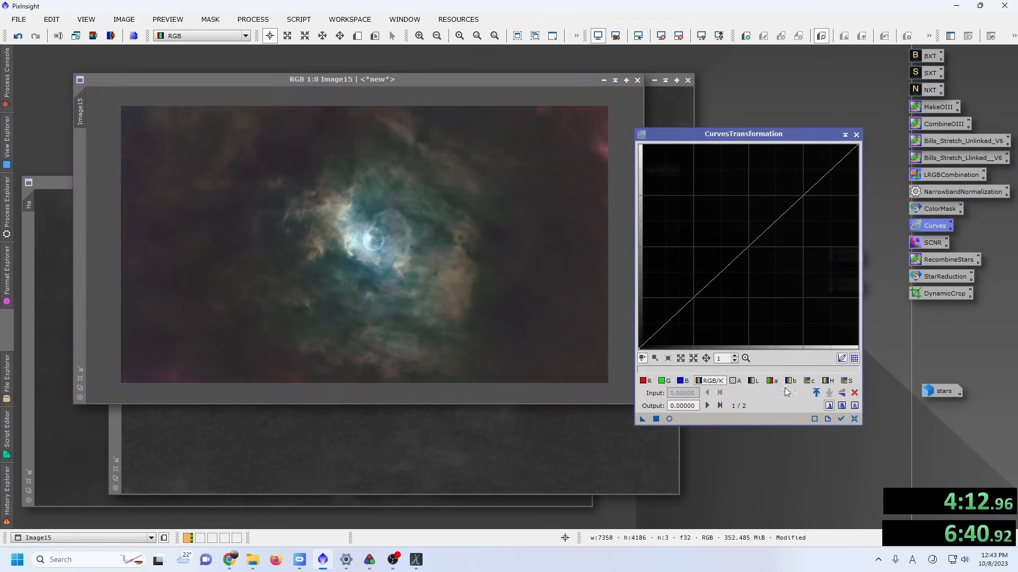
{"action": "left_click", "coordinate": [670, 419]}
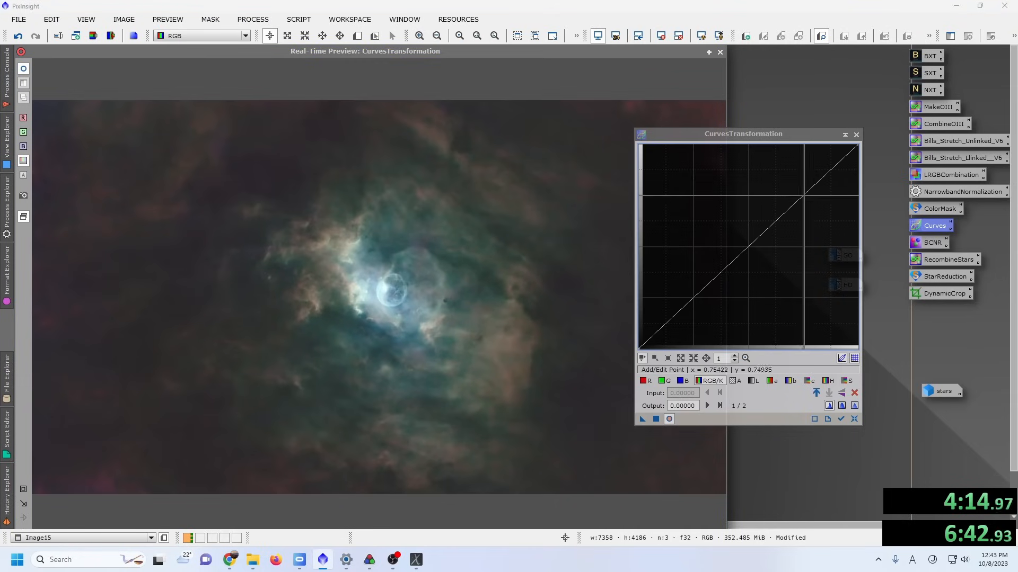
{"action": "left_click", "coordinate": [800, 193]}
{"action": "left_click", "coordinate": [695, 289]}
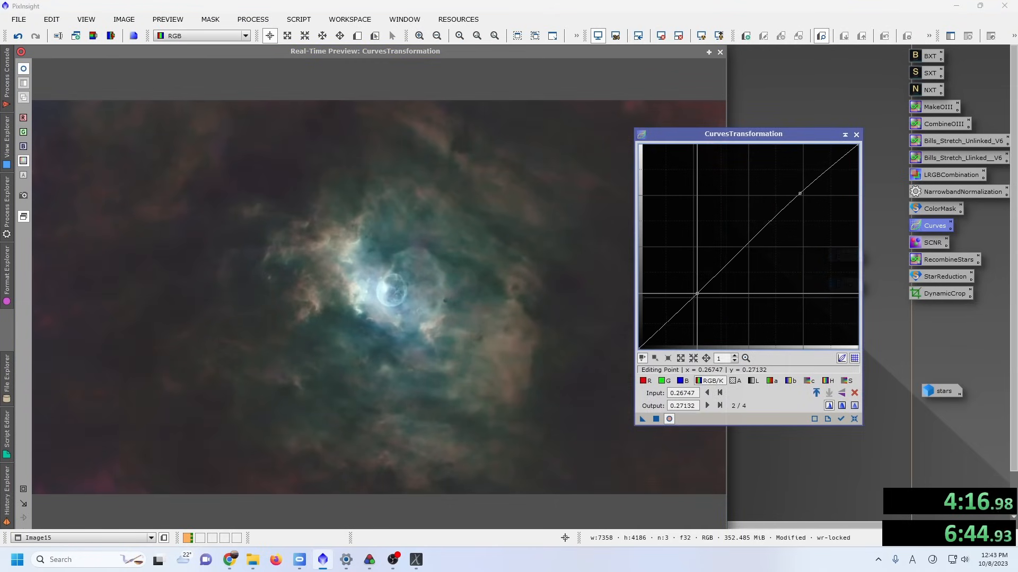
{"action": "left_click_drag", "start_coordinate": [667, 333], "coordinate": [657, 340]}
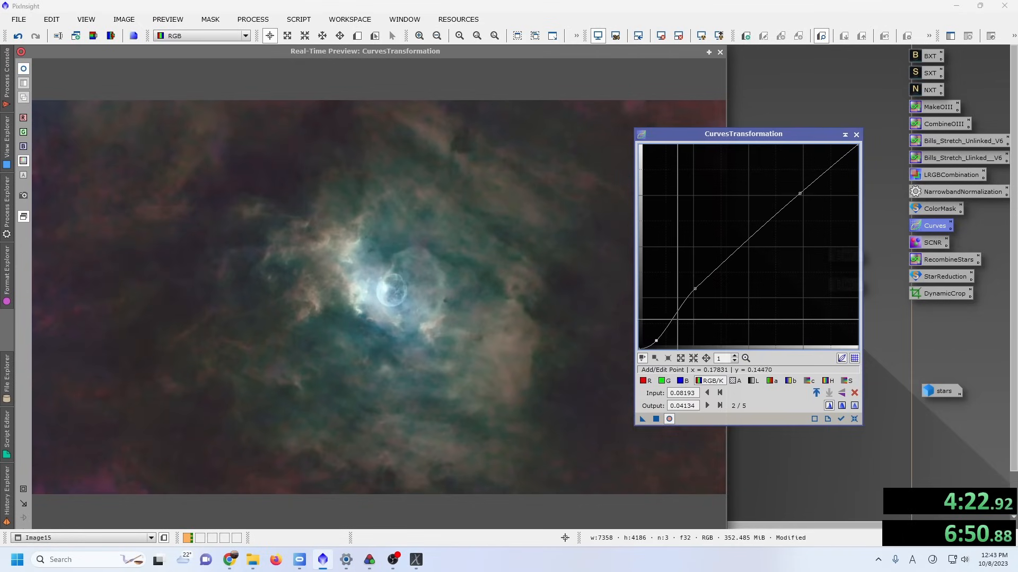
Refine the RGB/K curve's lower midtone point to about 0.234 input, 0.214 output, apply the curve to Image15, and close CurvesTransformation.
{"action": "left_click_drag", "start_coordinate": [695, 289], "coordinate": [693, 289]}
{"action": "left_click_drag", "start_coordinate": [693, 288], "coordinate": [695, 290]}
{"action": "left_click_drag", "start_coordinate": [744, 135], "coordinate": [877, 91]}
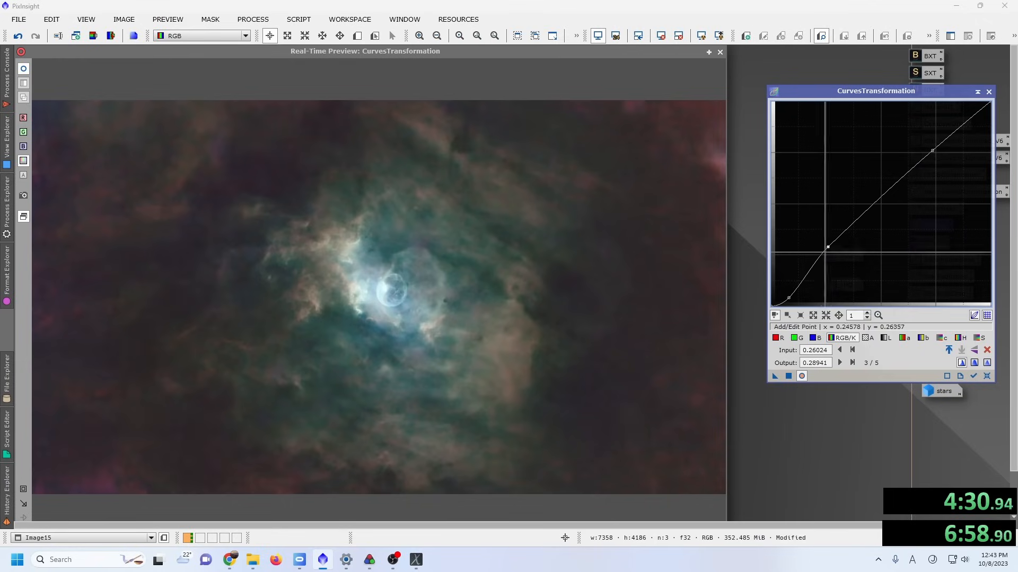
{"action": "mouse_move", "coordinate": [828, 247]}
{"action": "left_mouse_down"}
{"action": "mouse_move", "coordinate": [848, 230]}
{"action": "mouse_move", "coordinate": [822, 262]}
{"action": "left_mouse_up"}
{"action": "left_click", "coordinate": [720, 52]}
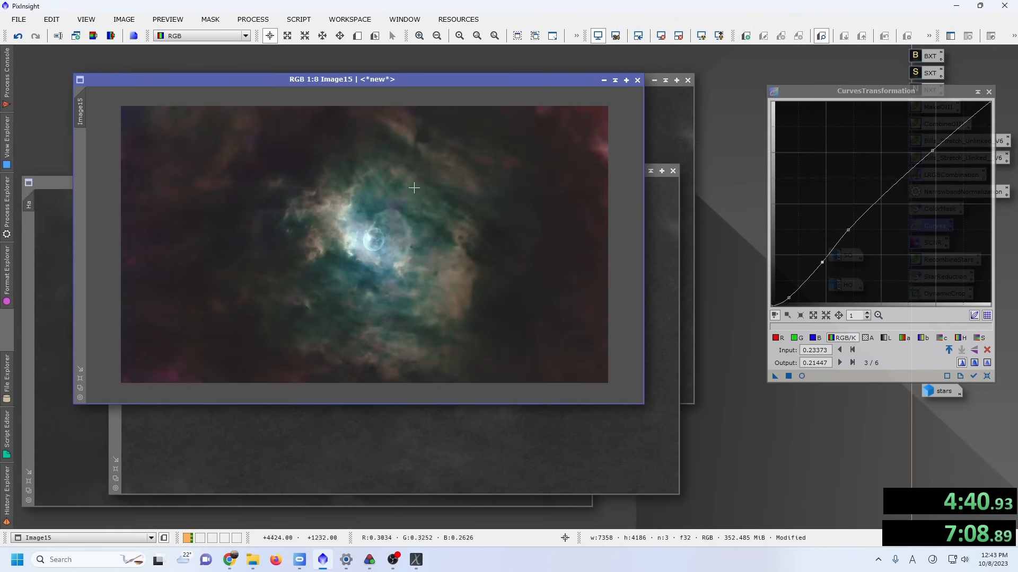
{"action": "left_click", "coordinate": [989, 92]}
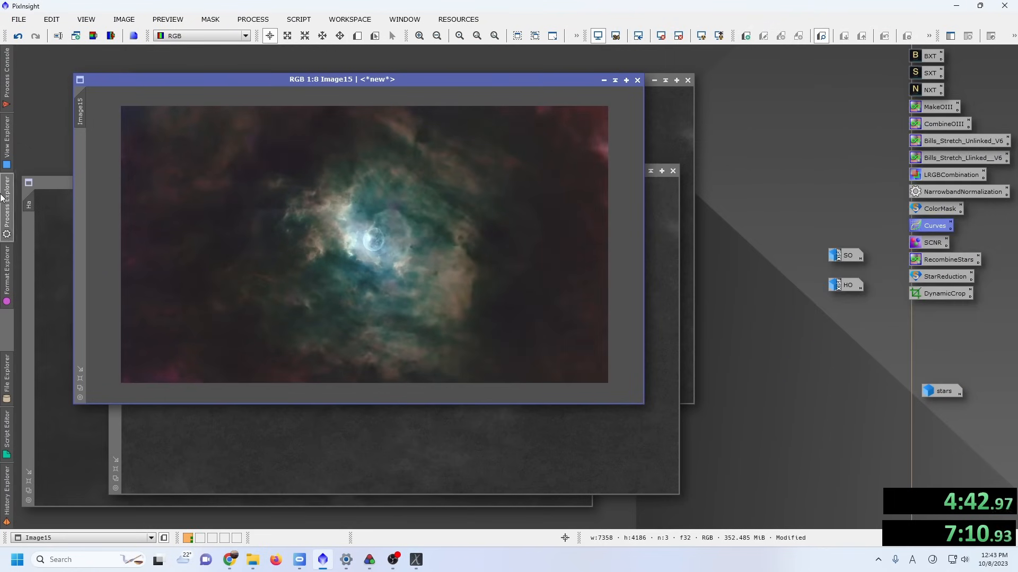
Remove green from Image15 with SCNR, Average Neutral, at an amount of 0.25, and denoise the image again with the NXT icon.
{"action": "left_click", "coordinate": [1, 202]}
{"action": "scroll", "coordinate": [148, 314], "scroll_direction": "down", "scroll_amount": 15}
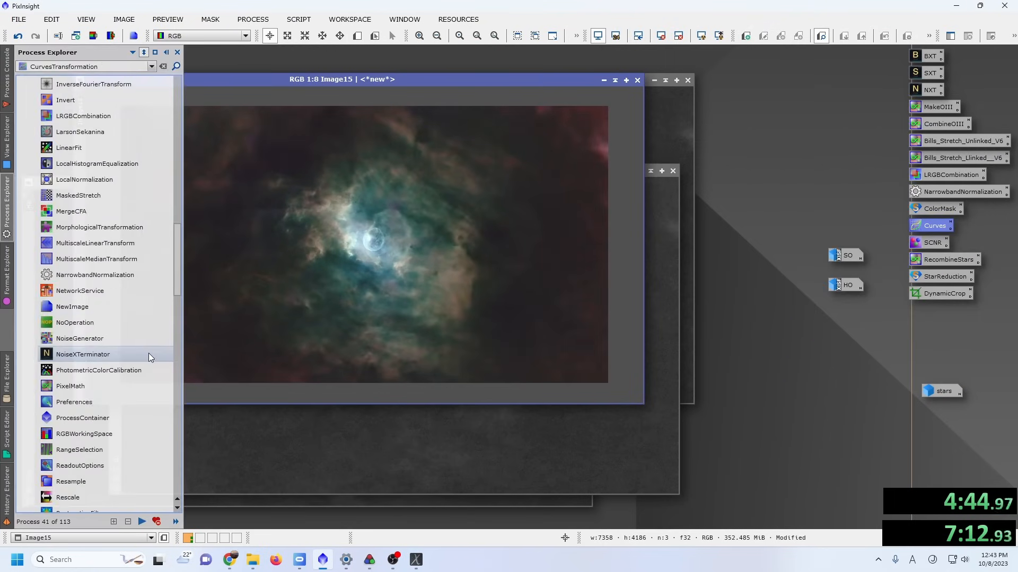
{"action": "scroll", "coordinate": [111, 408], "scroll_direction": "down", "scroll_amount": 1}
{"action": "double_click", "coordinate": [65, 403]}
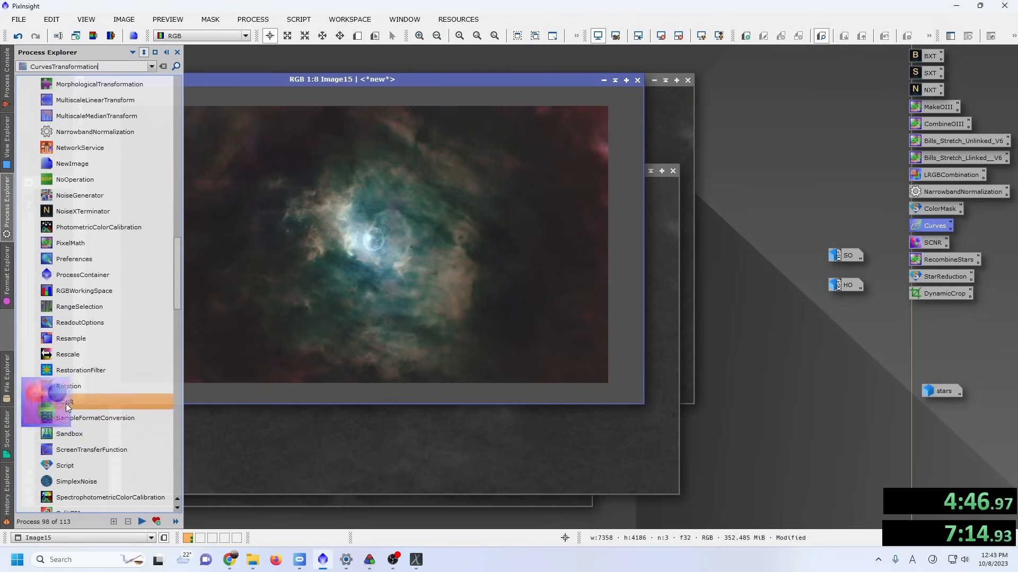
{"action": "left_click_drag", "start_coordinate": [889, 374], "coordinate": [877, 374]}
{"action": "left_click_drag", "start_coordinate": [770, 400], "coordinate": [422, 233]}
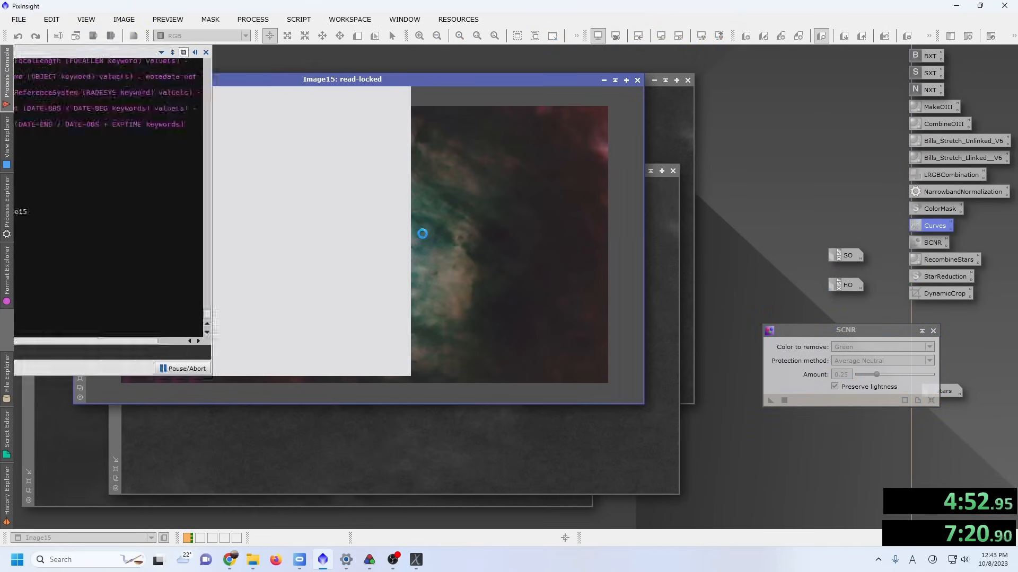
{"action": "left_click", "coordinate": [933, 331]}
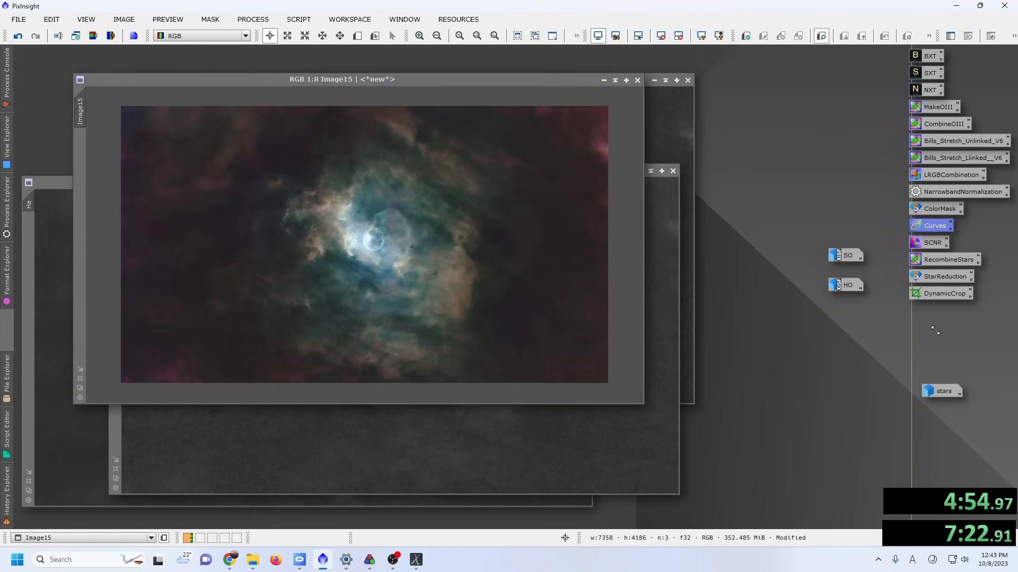
{"action": "left_click", "coordinate": [931, 89]}
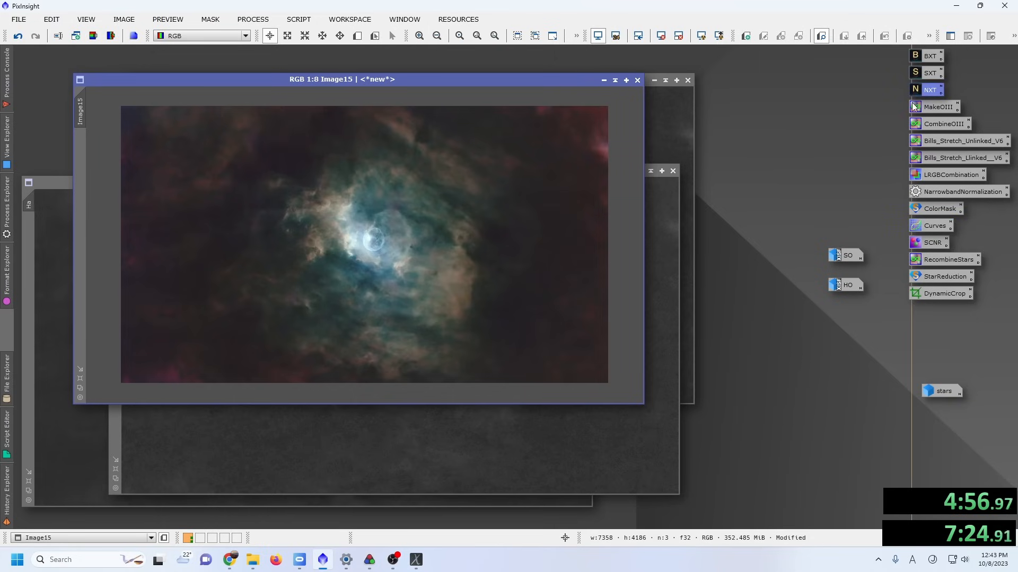
{"action": "left_click_drag", "start_coordinate": [931, 93], "coordinate": [307, 223]}
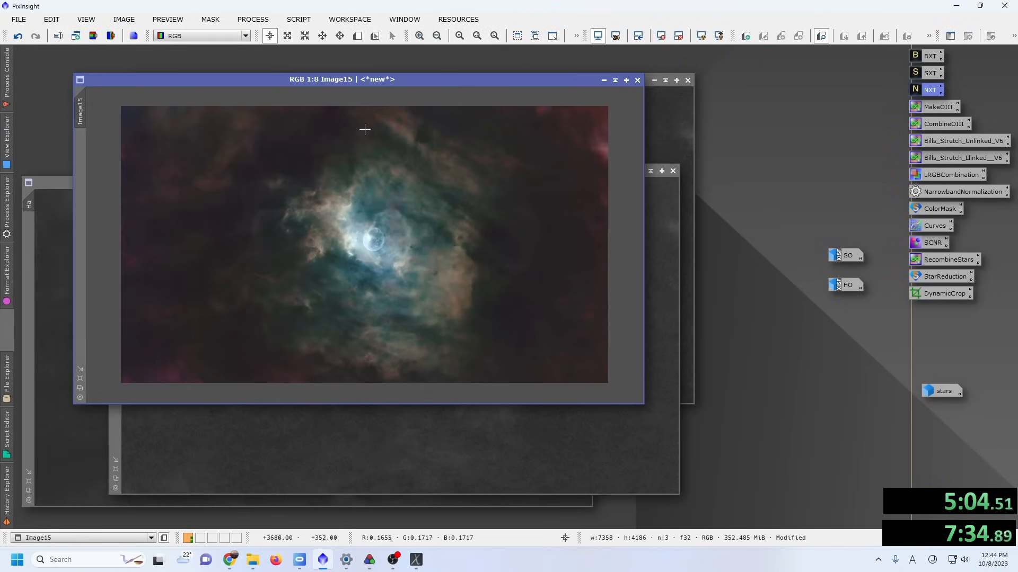
Run the ColorMask script icon with hue range 30 to 90 to create Image15's yellow mask, close the script dialog, and uncover Image15.
{"action": "double_click", "coordinate": [943, 210]}
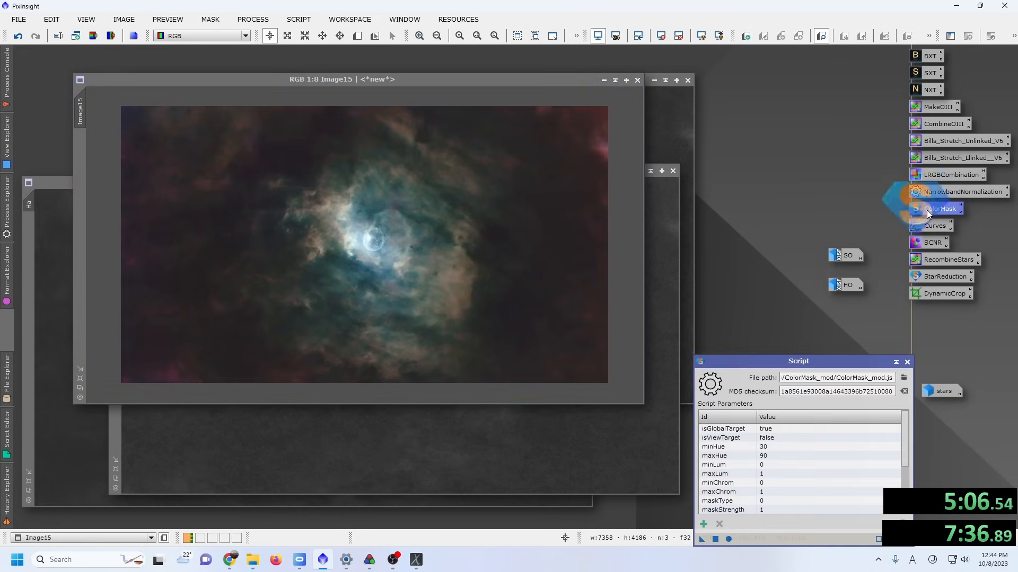
{"action": "left_click_drag", "start_coordinate": [819, 362], "coordinate": [700, 236]}
{"action": "left_click", "coordinate": [597, 412]}
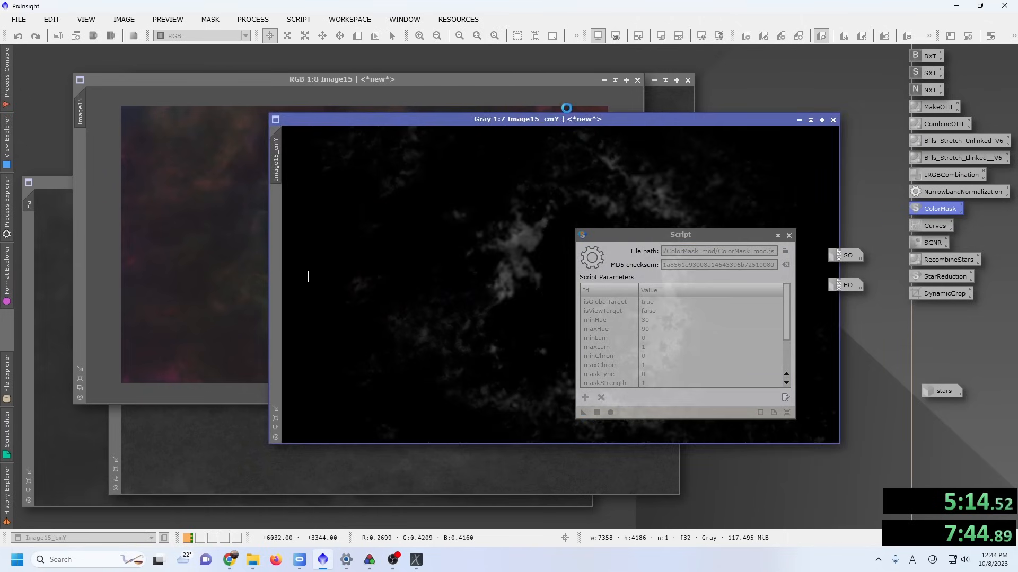
{"action": "left_click_drag", "start_coordinate": [533, 124], "coordinate": [409, 108]}
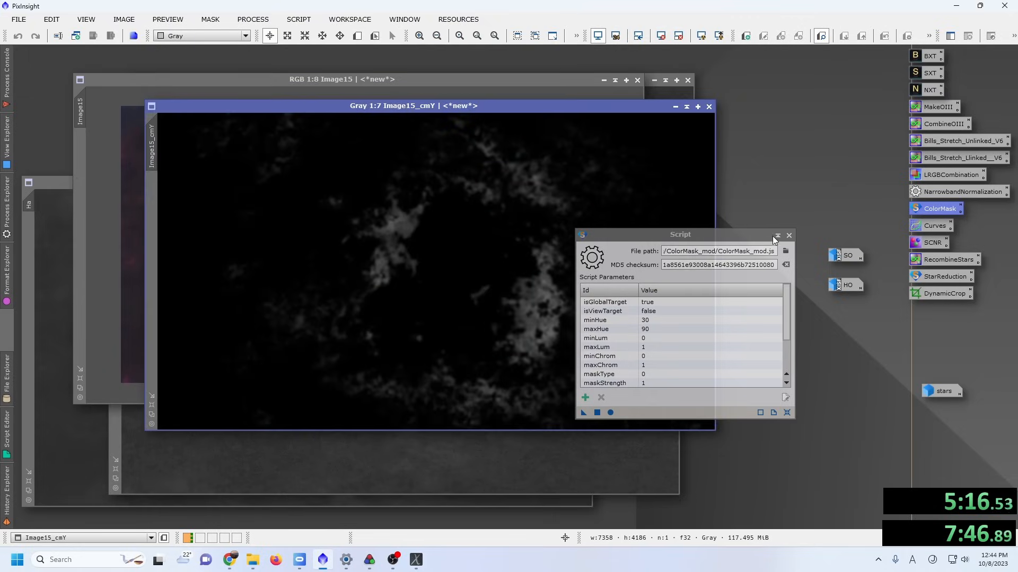
{"action": "left_click", "coordinate": [788, 235]}
{"action": "left_click_drag", "start_coordinate": [306, 113], "coordinate": [558, 189]}
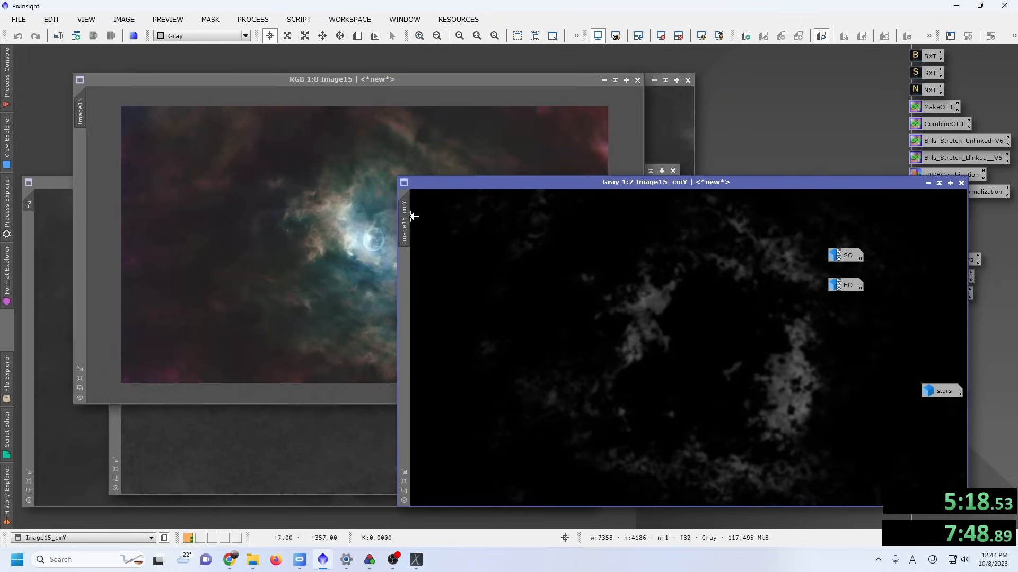
Apply the Image15_cmY mask to Image15, and hide the red mask overlay.
{"action": "left_click_drag", "start_coordinate": [89, 160], "coordinate": [79, 156]}
{"action": "left_click", "coordinate": [190, 78]}
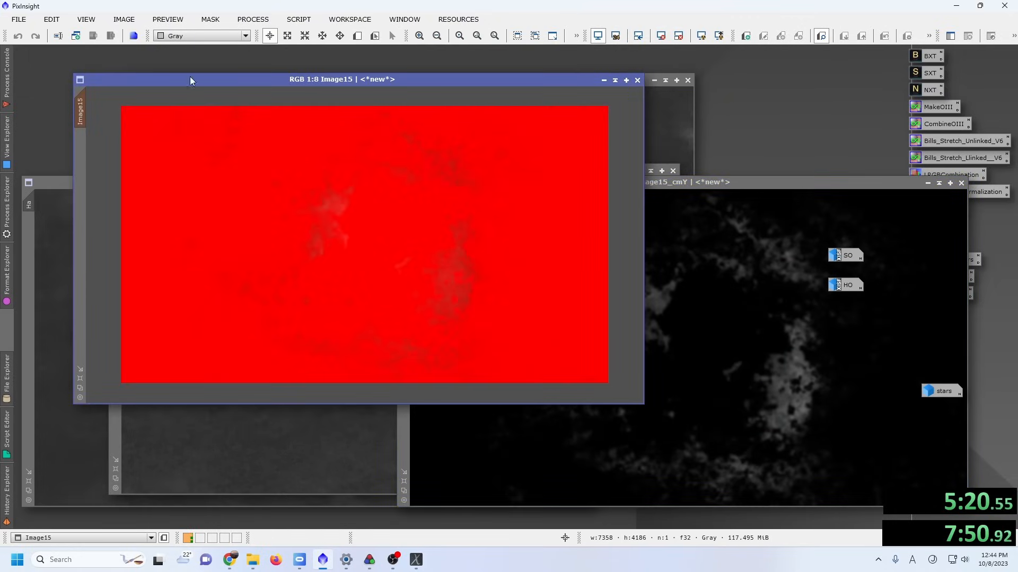
{"action": "left_click", "coordinate": [218, 19]}
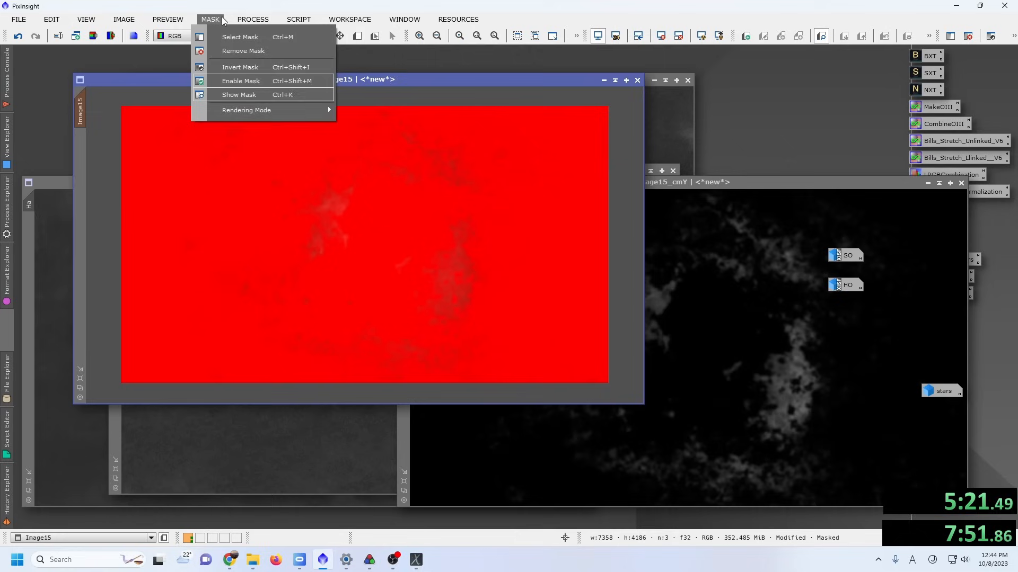
{"action": "left_click", "coordinate": [233, 94]}
Open the Curves icon, move the mask window clear of Image15, and select the green channel curve, closing the preview of the mask.
{"action": "left_click", "coordinate": [6, 206]}
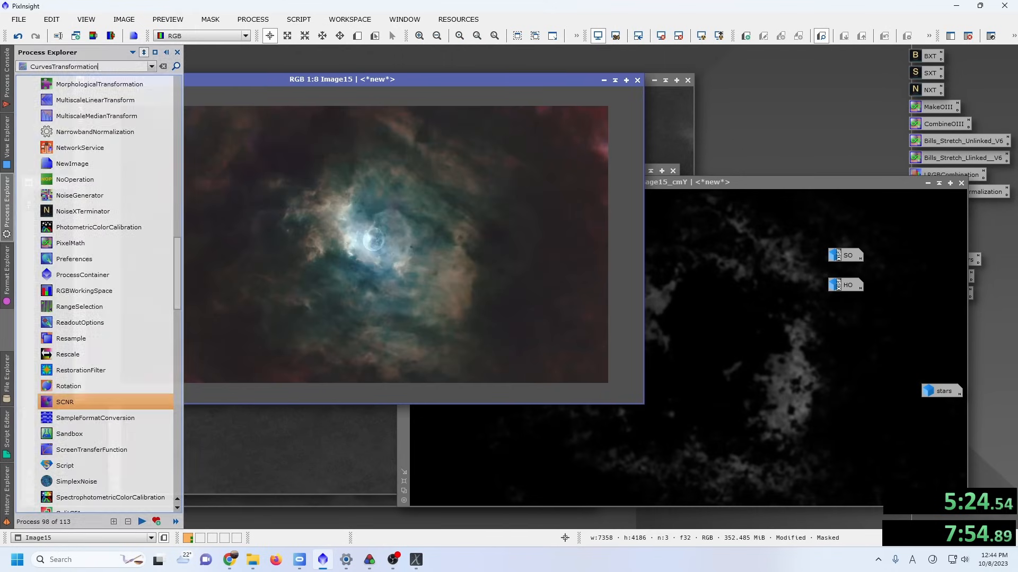
{"action": "left_click_drag", "start_coordinate": [880, 184], "coordinate": [790, 241]}
{"action": "double_click", "coordinate": [930, 226]}
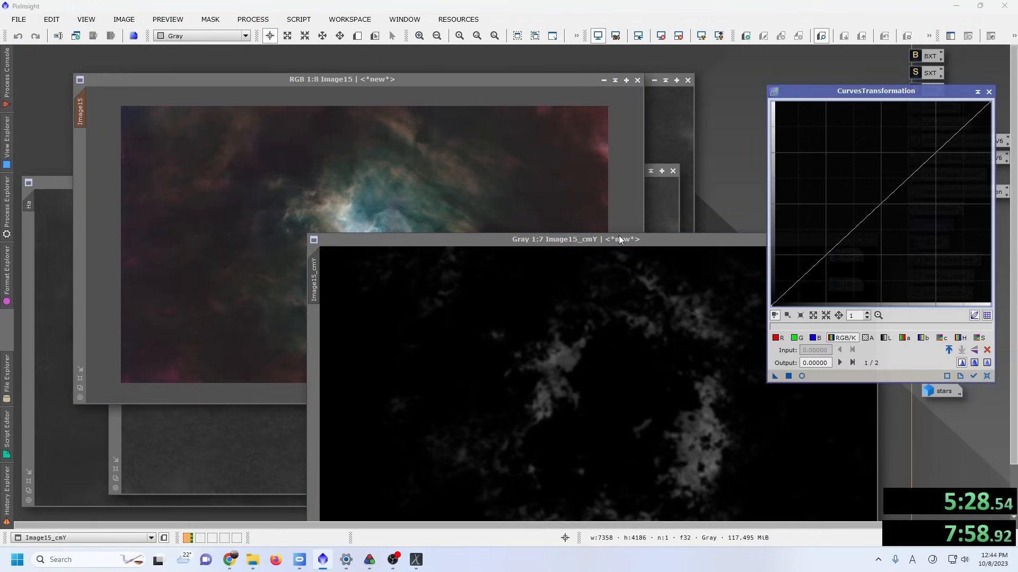
{"action": "left_click_drag", "start_coordinate": [619, 239], "coordinate": [619, 370]}
{"action": "left_click", "coordinate": [797, 337]}
{"action": "left_click", "coordinate": [802, 375]}
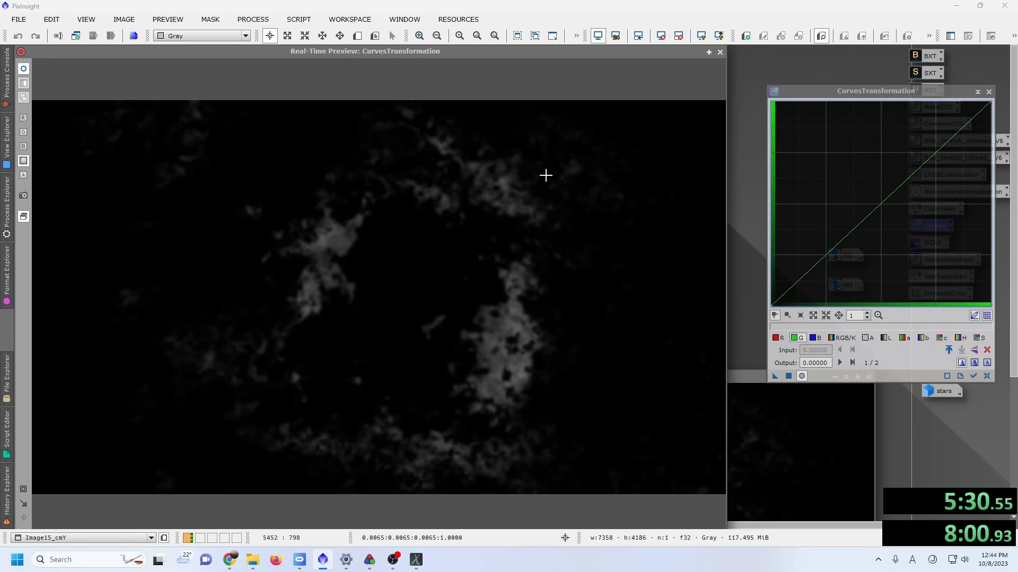
{"action": "left_click", "coordinate": [720, 52]}
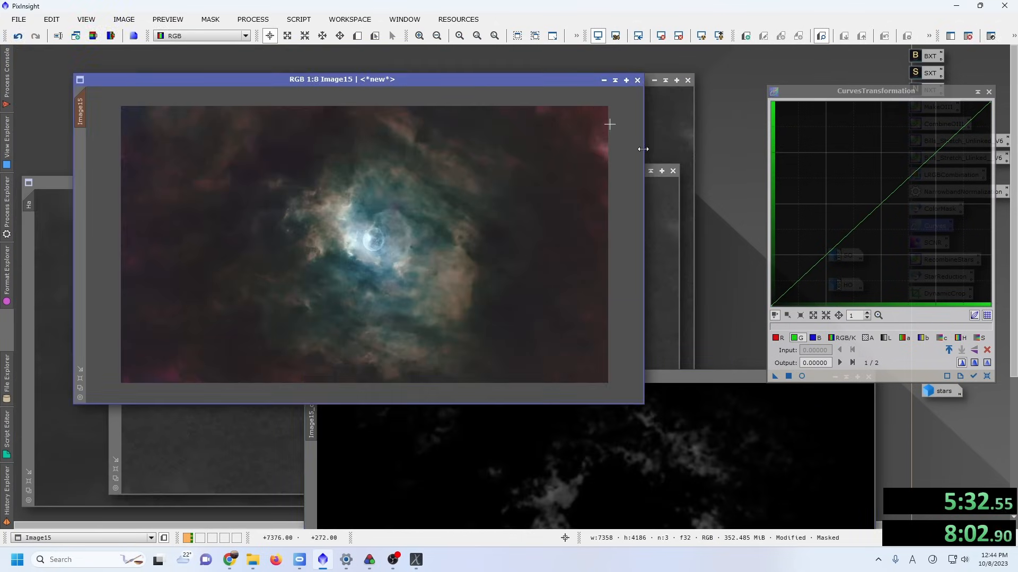
Preview the masked Image15, and form a green S-curve with raised highlights and a shadow point at about 0.096 input, 0.039 output.
{"action": "left_click", "coordinate": [802, 375]}
{"action": "left_click", "coordinate": [930, 128]}
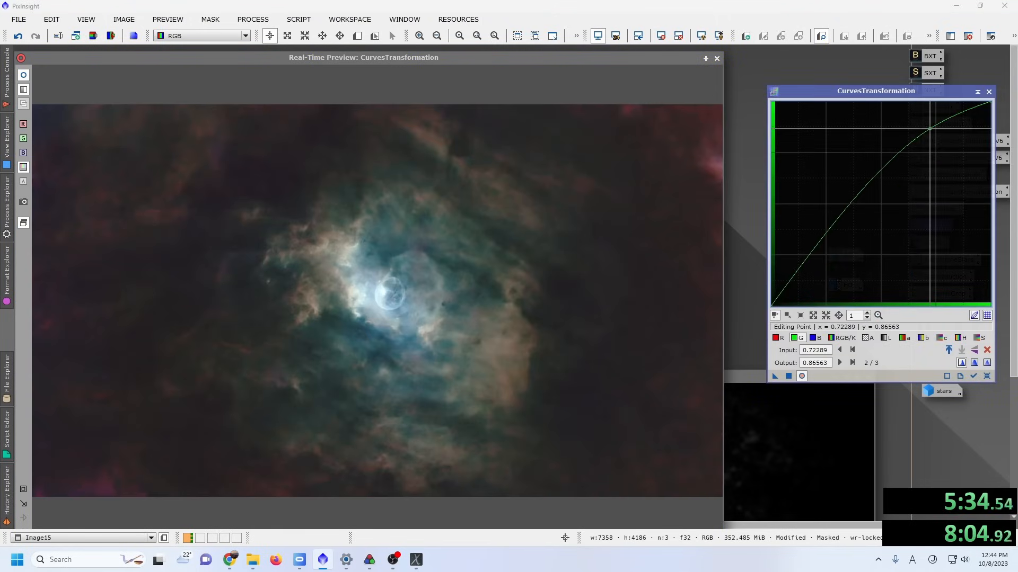
{"action": "left_click_drag", "start_coordinate": [930, 128], "coordinate": [932, 144]}
{"action": "left_click", "coordinate": [792, 289]}
{"action": "left_click_drag", "start_coordinate": [793, 290], "coordinate": [792, 298]}
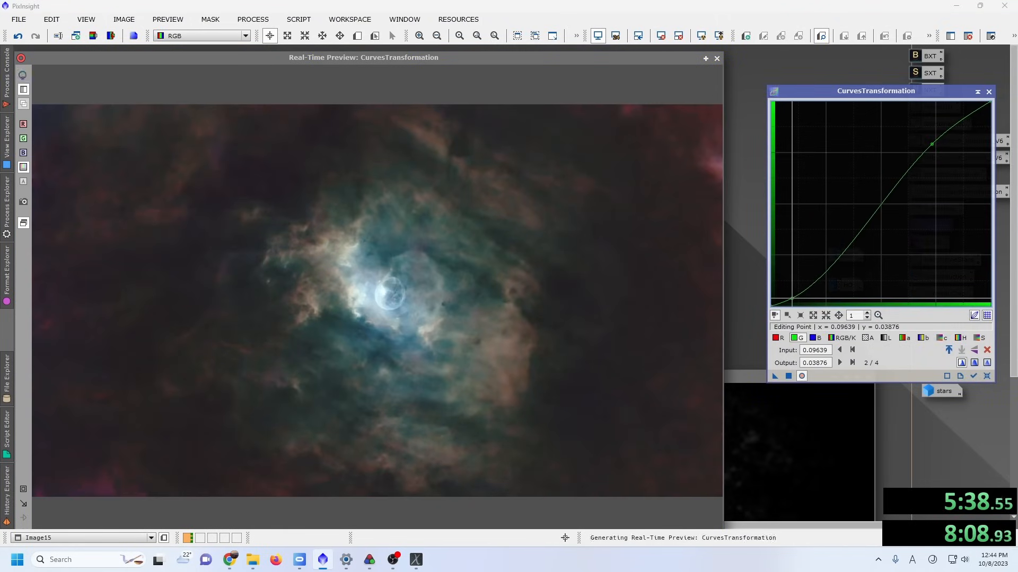
Raise the red curve's midtones to about 0.477 input, 0.594 output, and close the real-time preview.
{"action": "left_click", "coordinate": [778, 338]}
{"action": "left_click_drag", "start_coordinate": [874, 204], "coordinate": [875, 184]}
{"action": "left_click", "coordinate": [717, 58]}
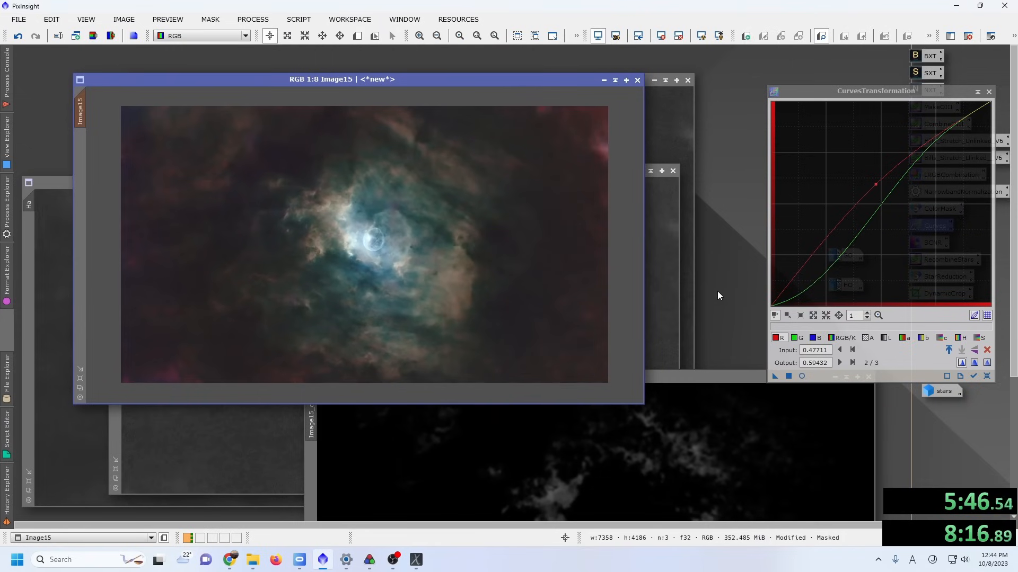
Apply the adjusted red and green curves to Image15, and remove its mask.
{"action": "left_click", "coordinate": [788, 376]}
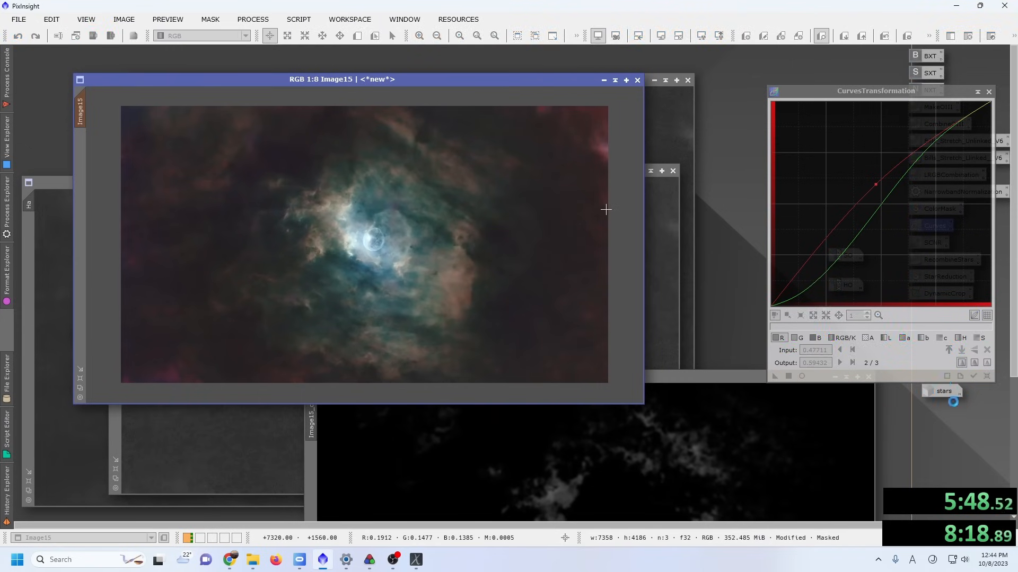
{"action": "left_click", "coordinate": [209, 20]}
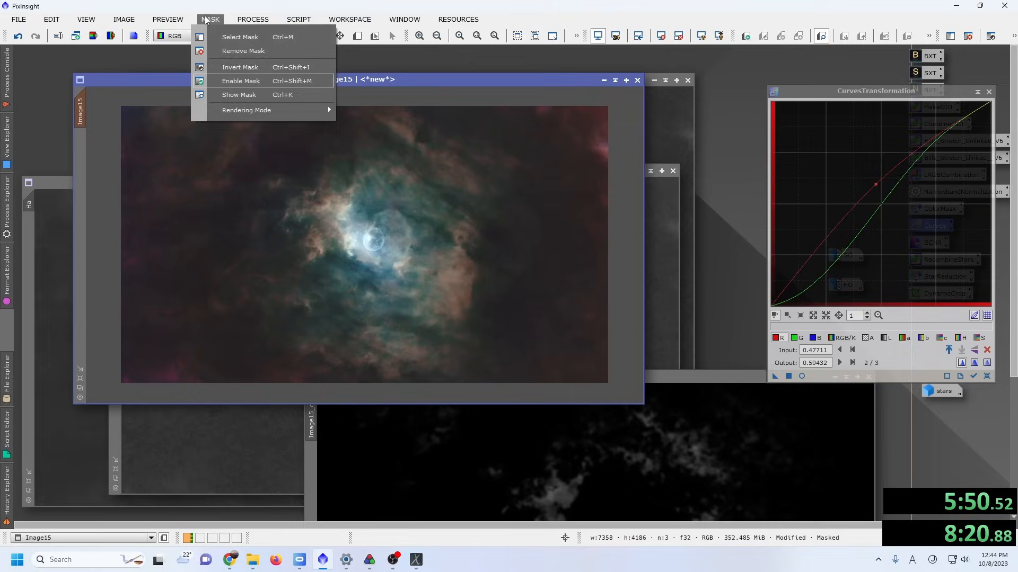
{"action": "left_click", "coordinate": [246, 51]}
Reset the curves, raise the saturation curve to about 0.451 input, 0.568 output in the real-time preview, and apply it to Image15.
{"action": "left_click", "coordinate": [987, 376]}
{"action": "left_click", "coordinate": [802, 376]}
{"action": "left_click", "coordinate": [979, 338]}
{"action": "left_click_drag", "start_coordinate": [859, 196], "coordinate": [870, 189]}
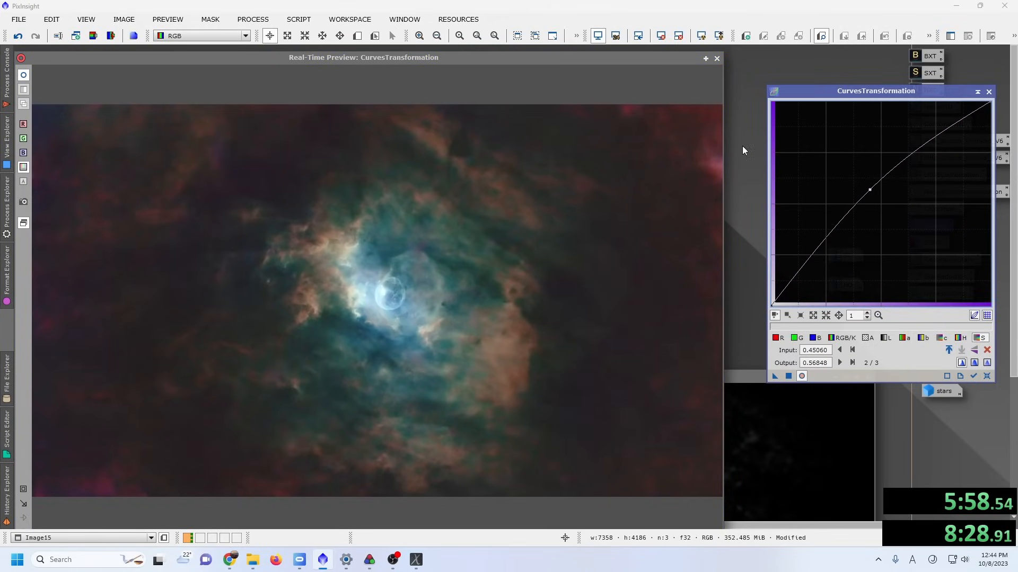
{"action": "left_click", "coordinate": [717, 58]}
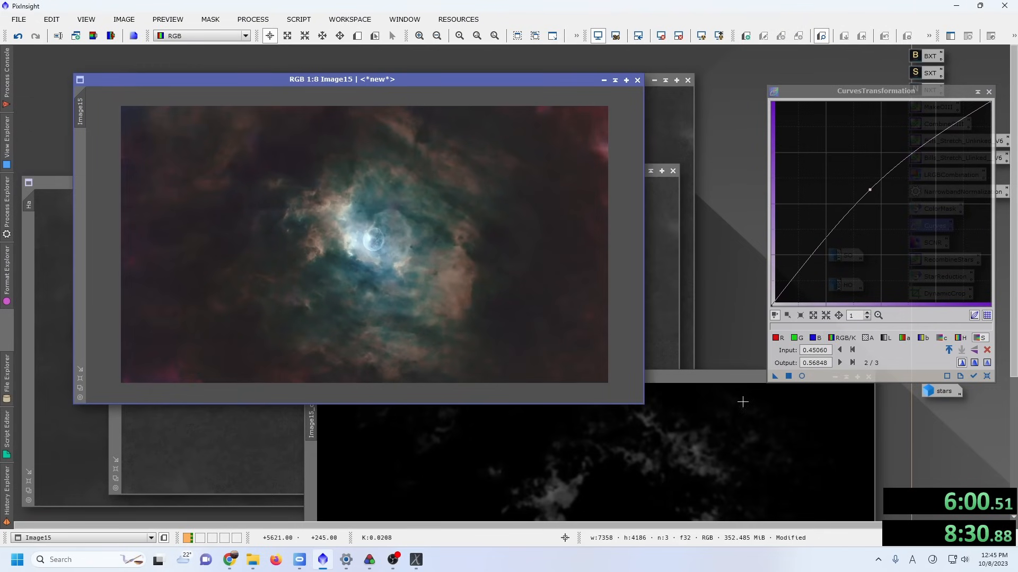
{"action": "left_click_drag", "start_coordinate": [774, 375], "coordinate": [468, 181]}
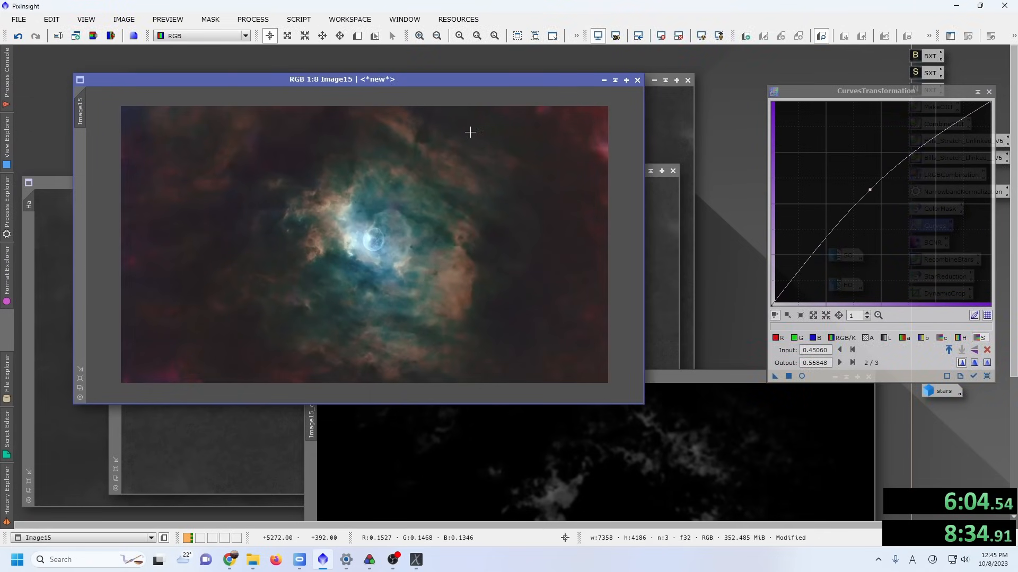
{"action": "left_click", "coordinate": [988, 92]}
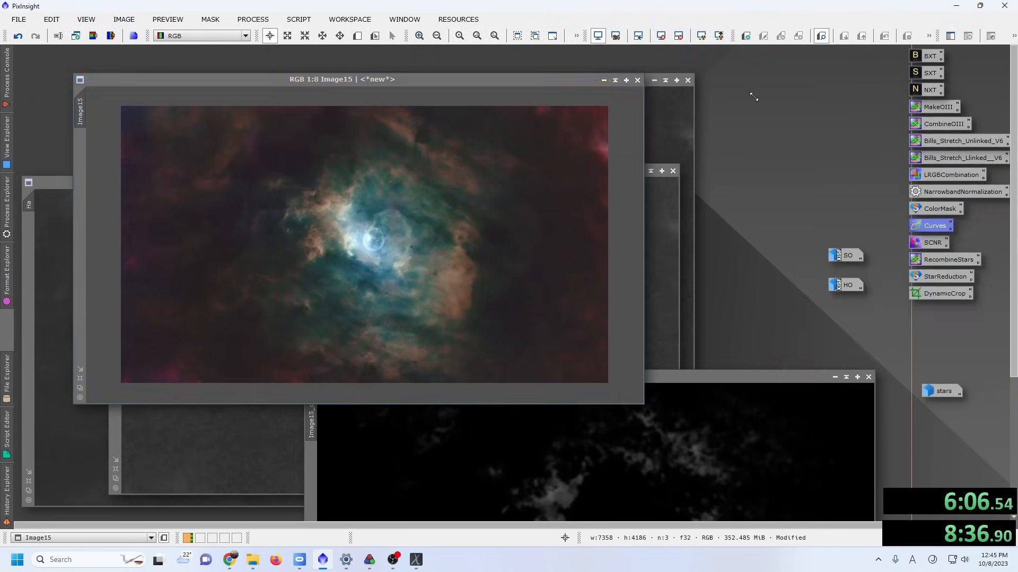
Make a duplicate of Image15 in the free workspace area, and set the copy's identifier to starless.
{"action": "left_click_drag", "start_coordinate": [252, 82], "coordinate": [421, 82]}
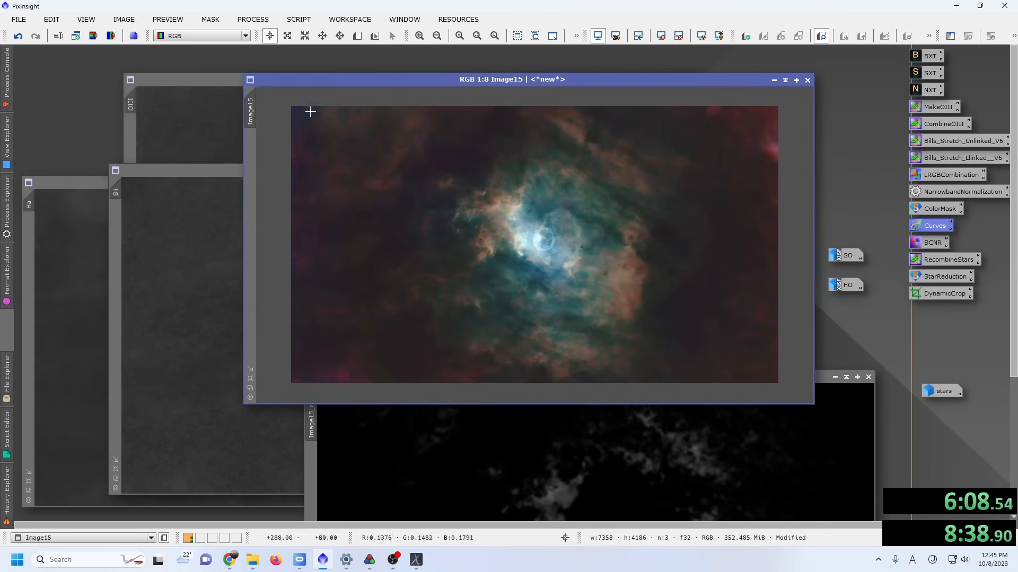
{"action": "left_click_drag", "start_coordinate": [113, 109], "coordinate": [79, 120]}
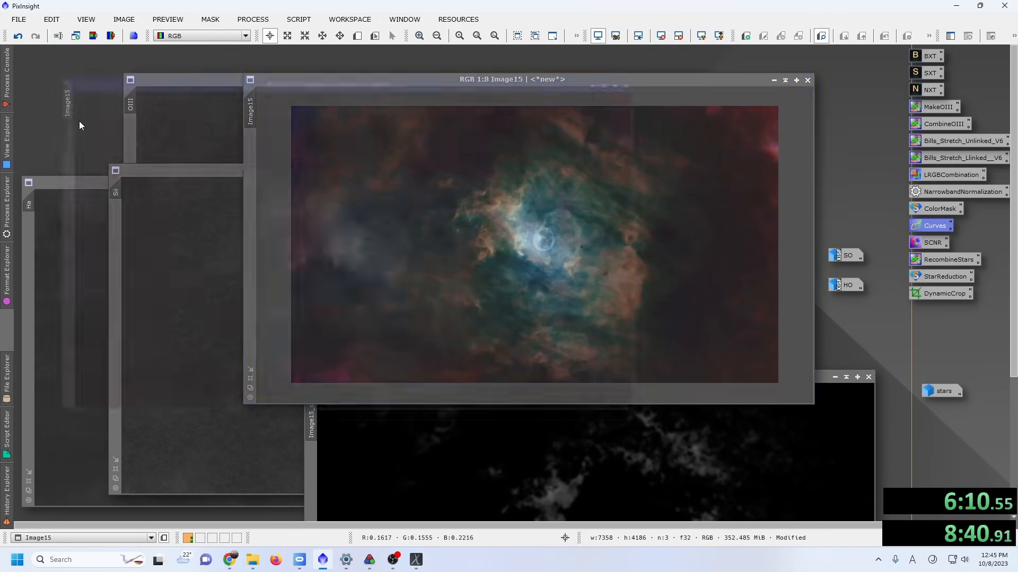
{"action": "double_click", "coordinate": [70, 124]}
{"action": "type", "text": "starless"}
{"action": "key", "text": "Return"}
{"action": "left_click_drag", "start_coordinate": [566, 86], "coordinate": [590, 140]}
{"action": "double_click", "coordinate": [96, 157]}
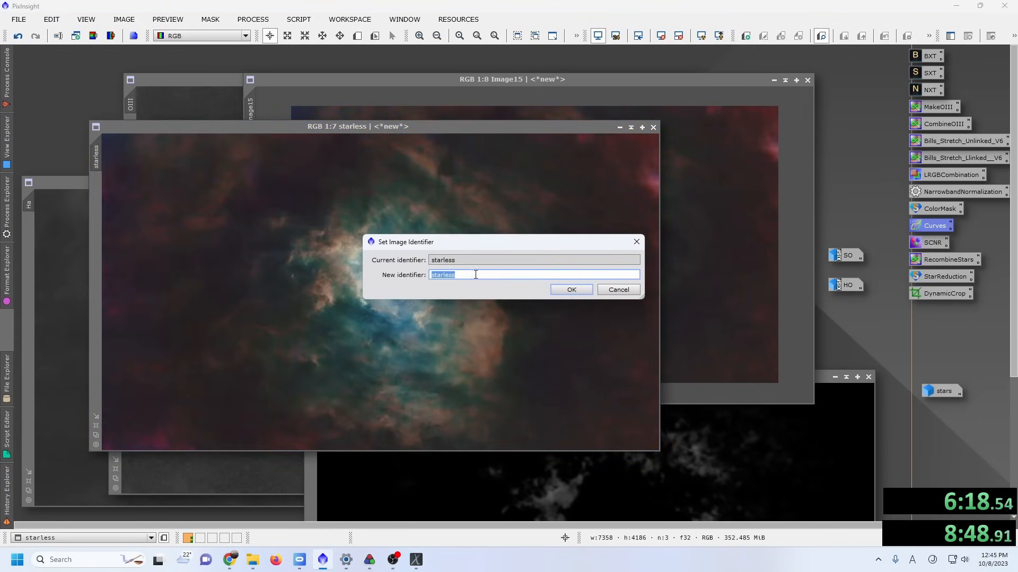
{"action": "left_click", "coordinate": [572, 289]}
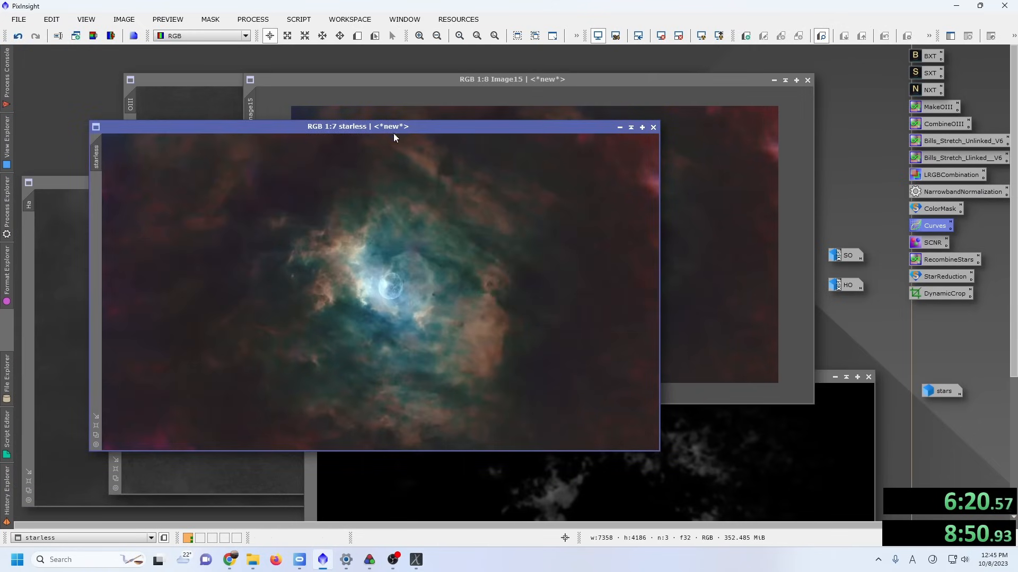
Apply the RecombineStars icon to the duplicate image, and change its identifier to starfull.
{"action": "left_click_drag", "start_coordinate": [376, 126], "coordinate": [347, 79]}
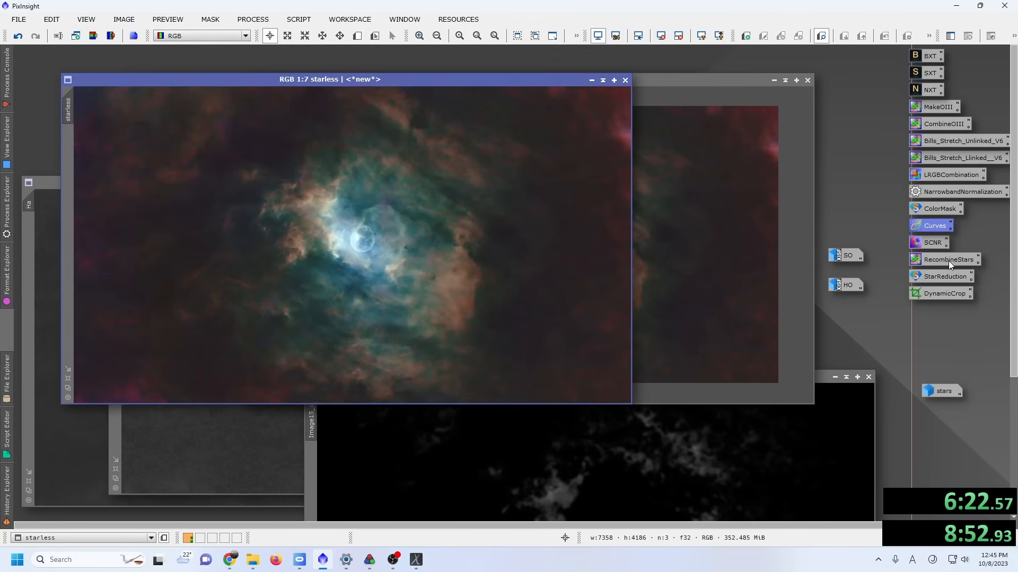
{"action": "left_click_drag", "start_coordinate": [948, 263], "coordinate": [399, 186]}
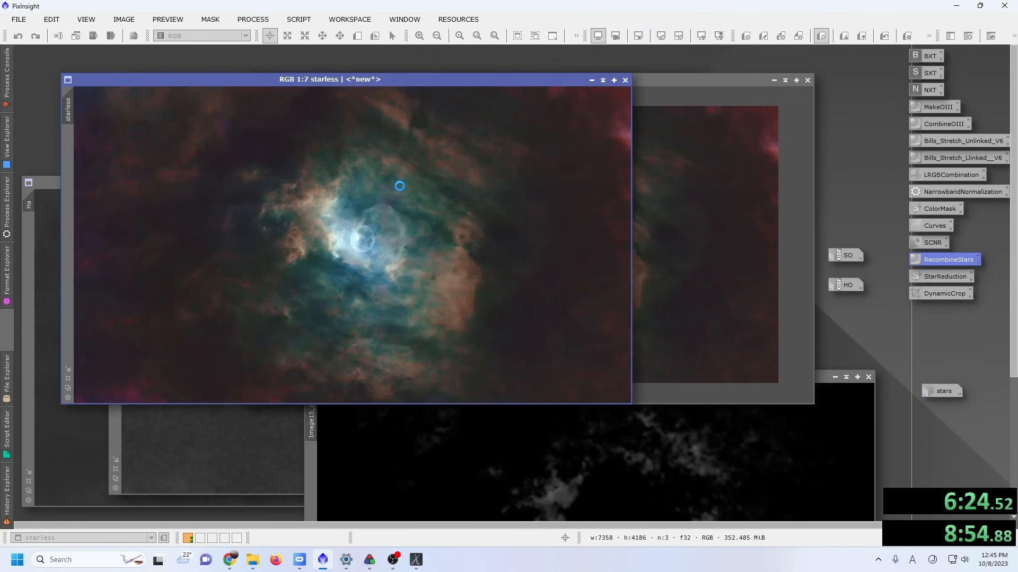
{"action": "left_click_drag", "start_coordinate": [250, 79], "coordinate": [572, 149]}
{"action": "double_click", "coordinate": [394, 185]}
{"action": "type", "text": "starfull"}
{"action": "key", "text": "Return"}
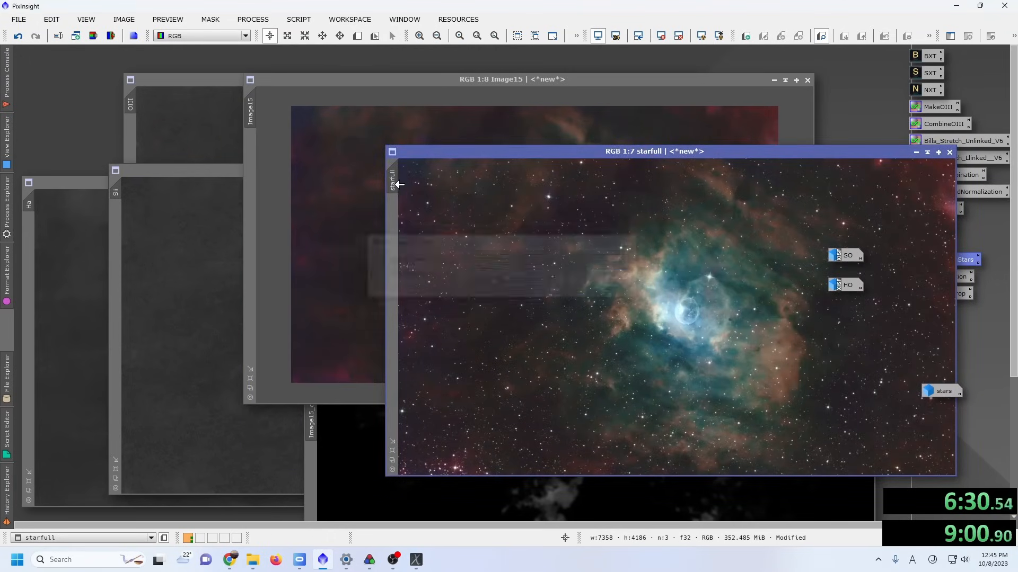
Rename Image15 as starless, and move the starfull window clear of the process icons.
{"action": "double_click", "coordinate": [250, 112]}
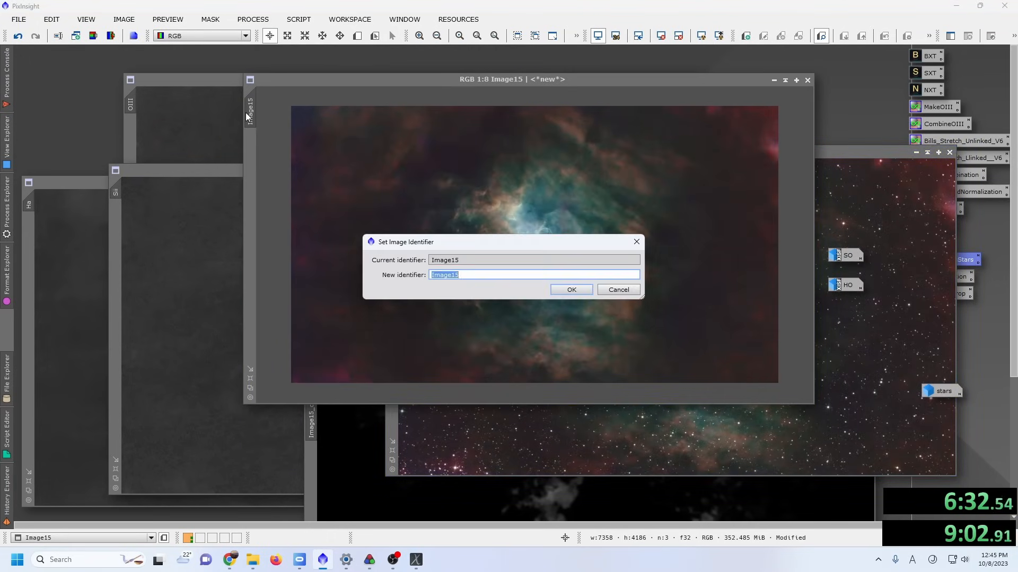
{"action": "type", "text": "starless"}
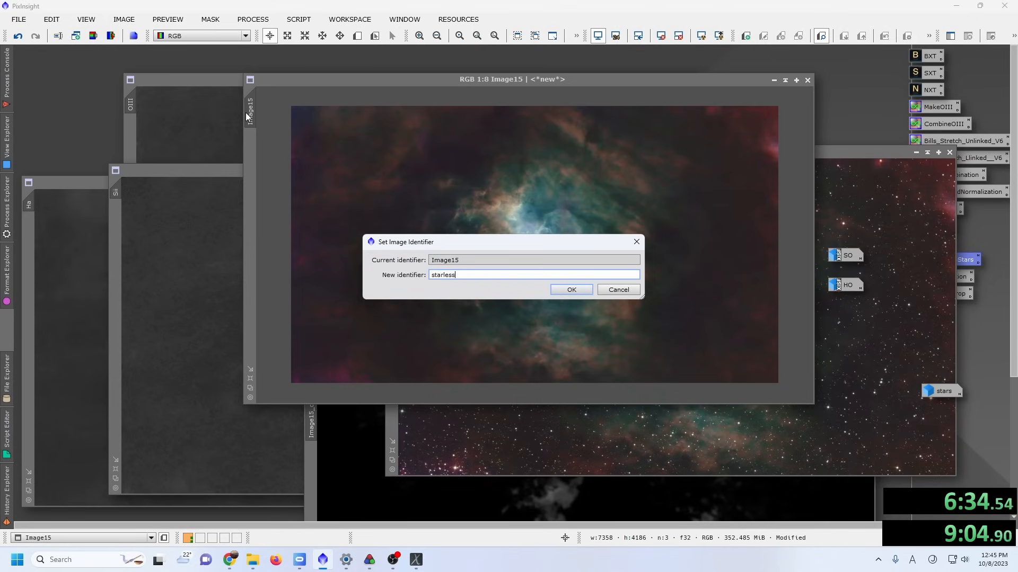
{"action": "key", "text": "Return"}
{"action": "left_click_drag", "start_coordinate": [837, 151], "coordinate": [600, 140]}
Run the StarReduction icon's script on starfull with the starless view, Star Method, Strong mode and 1 iteration, and bring the StarReduced image into view.
{"action": "double_click", "coordinate": [943, 276]}
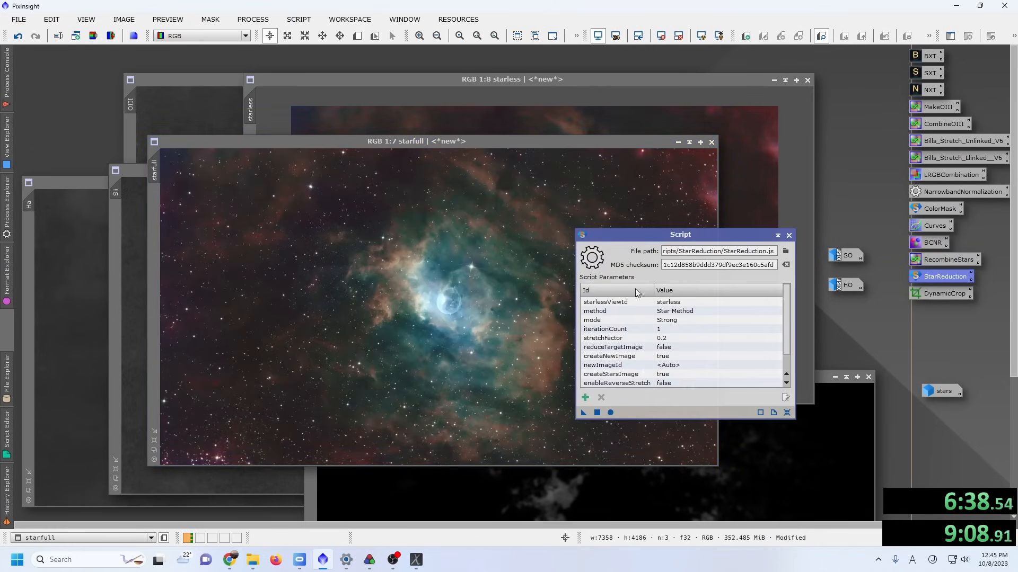
{"action": "left_click", "coordinate": [596, 412]}
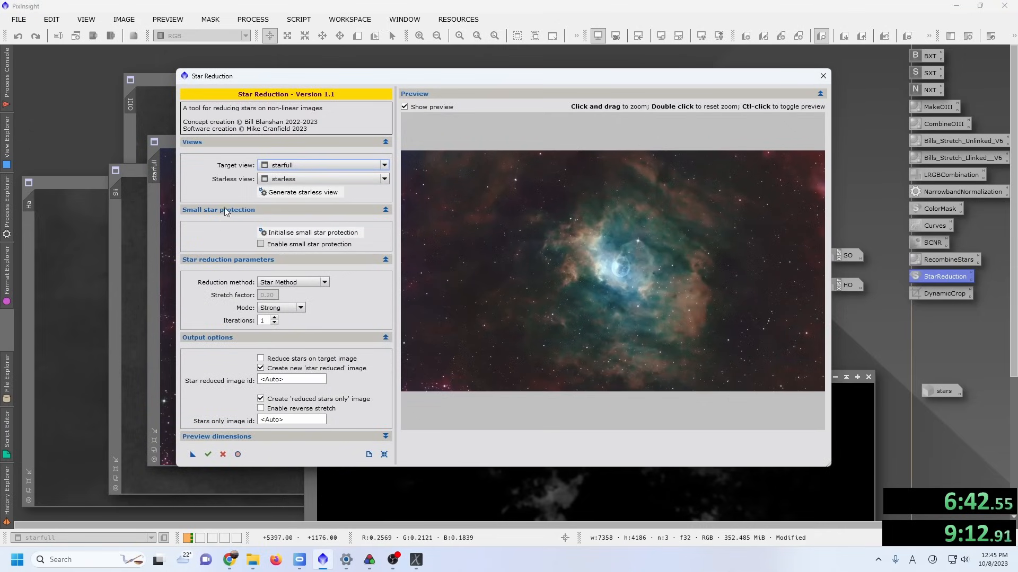
{"action": "left_click", "coordinate": [292, 164]}
{"action": "left_click", "coordinate": [296, 164]}
{"action": "left_click", "coordinate": [274, 319]}
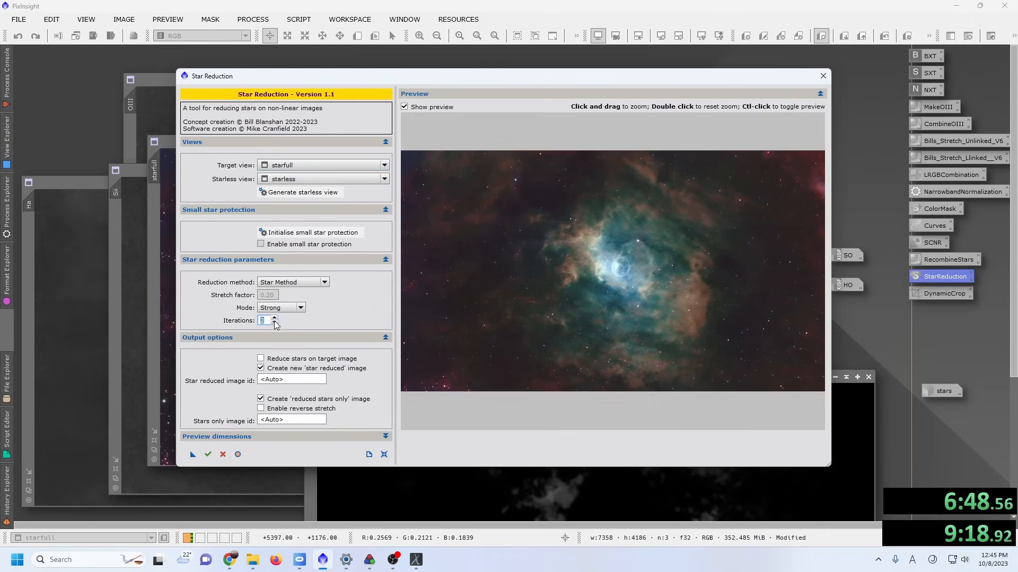
{"action": "left_click", "coordinate": [275, 323]}
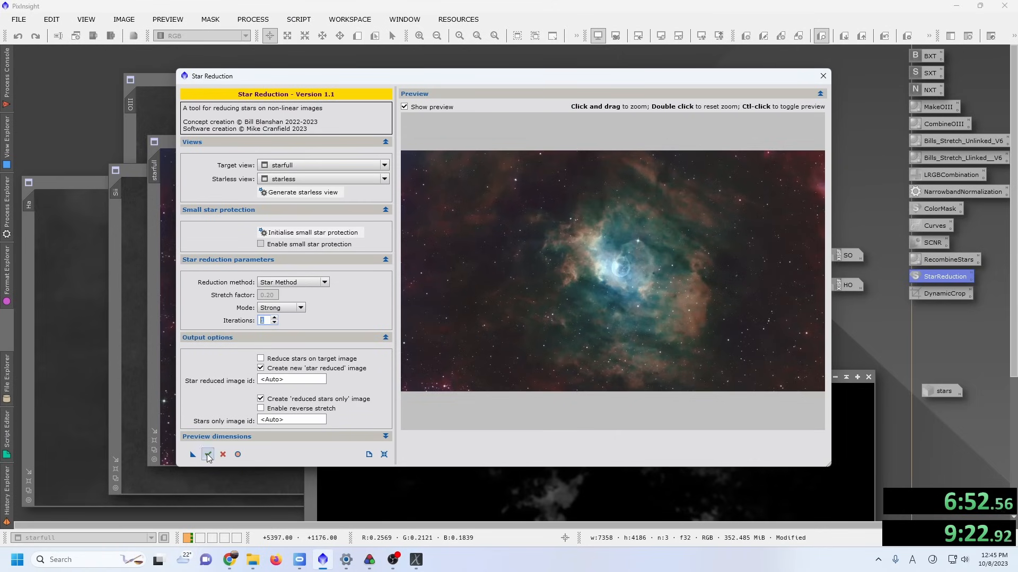
{"action": "left_click", "coordinate": [208, 454]}
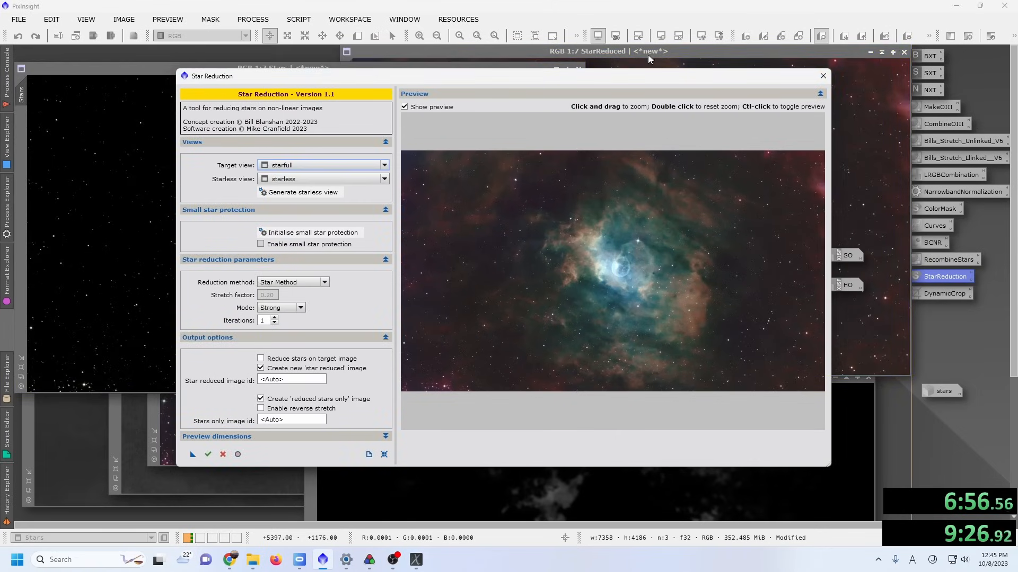
{"action": "left_click", "coordinate": [823, 76]}
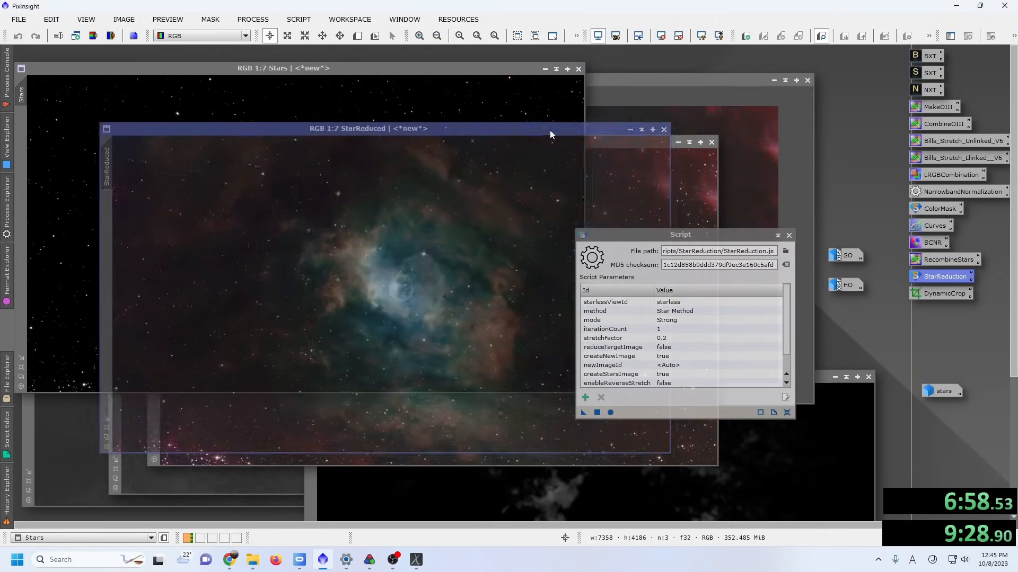
{"action": "left_click_drag", "start_coordinate": [789, 53], "coordinate": [549, 130]}
{"action": "left_click", "coordinate": [788, 236]}
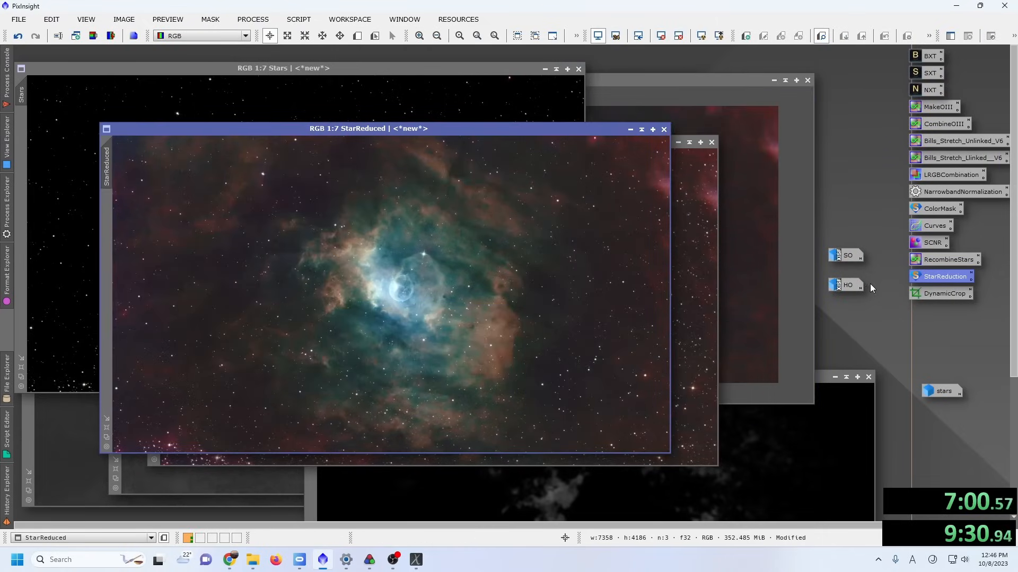
Crop StarReduced to about 4004 × 3997 px around the nebula using a fresh DynamicCrop, and maximize the image at 1:4 zoom.
{"action": "double_click", "coordinate": [943, 293]}
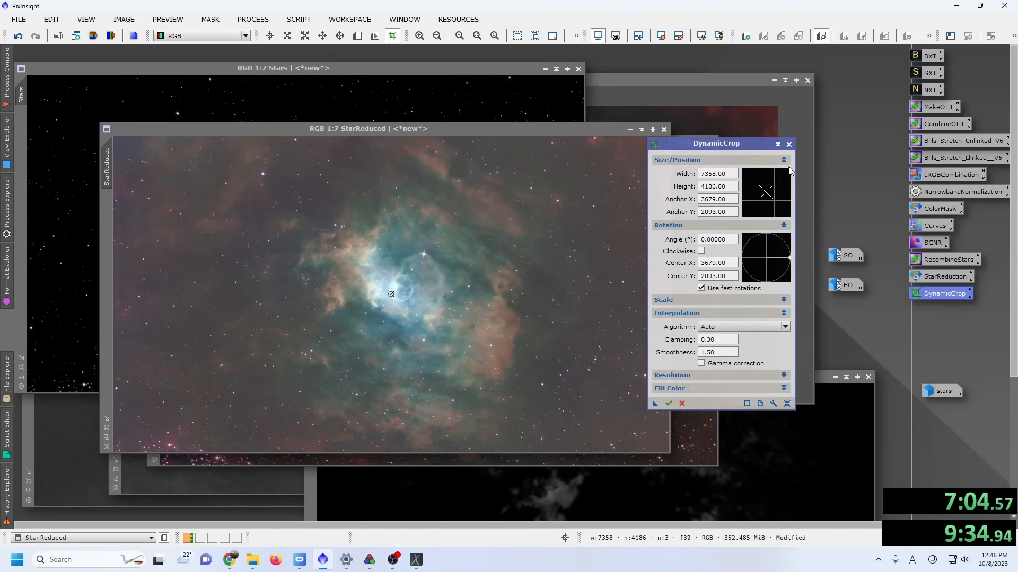
{"action": "left_click", "coordinate": [682, 404]}
{"action": "left_click", "coordinate": [6, 218]}
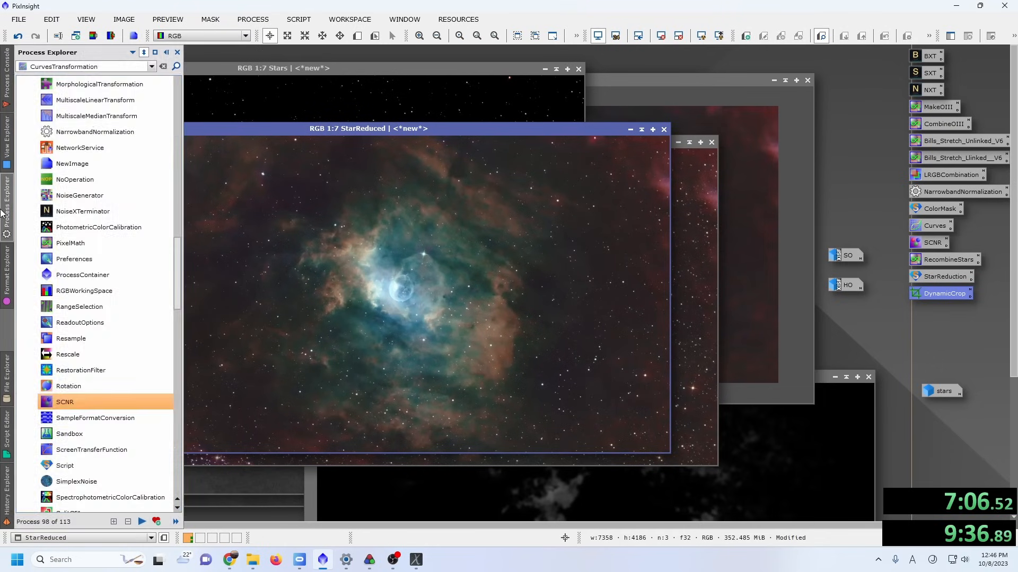
{"action": "scroll", "coordinate": [106, 373], "scroll_direction": "up", "scroll_amount": 15}
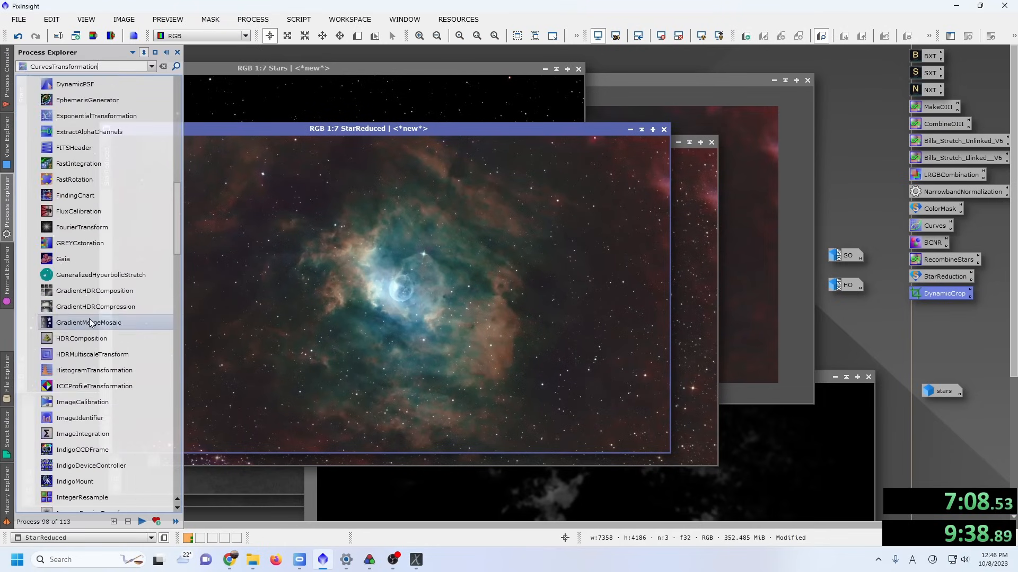
{"action": "double_click", "coordinate": [80, 306]}
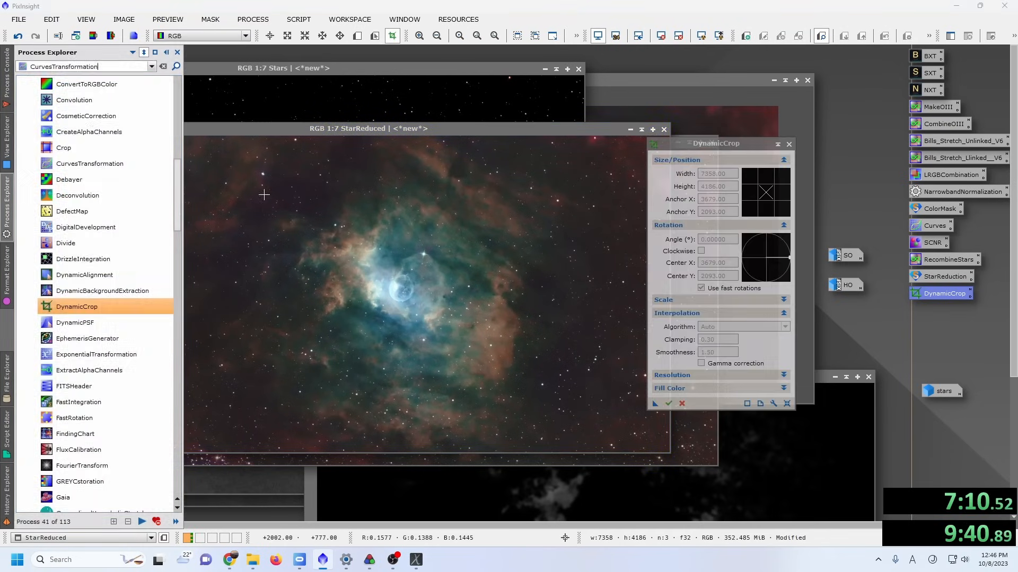
{"action": "left_click_drag", "start_coordinate": [255, 147], "coordinate": [557, 449]}
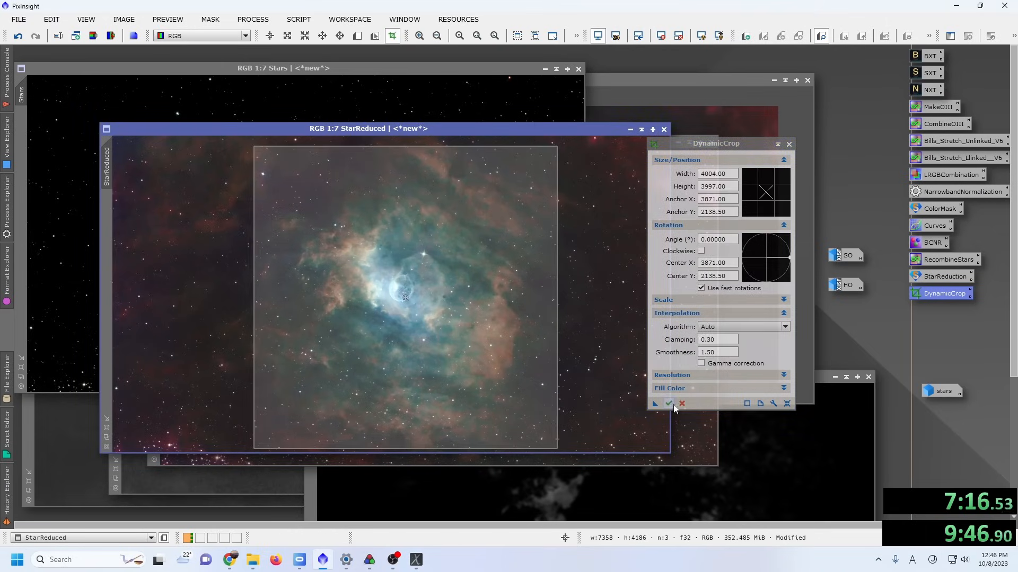
{"action": "left_click", "coordinate": [671, 404]}
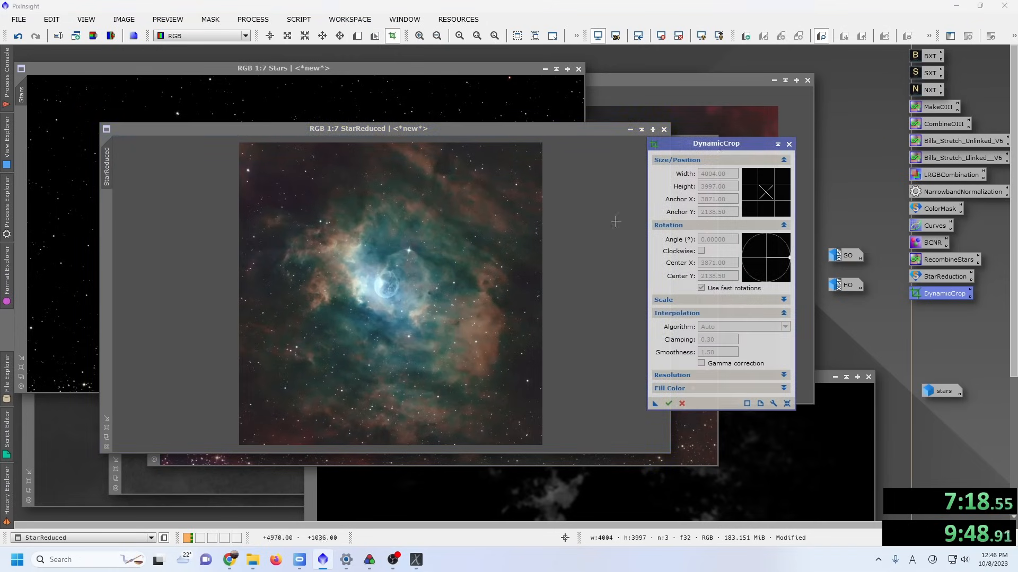
{"action": "left_click", "coordinate": [789, 145]}
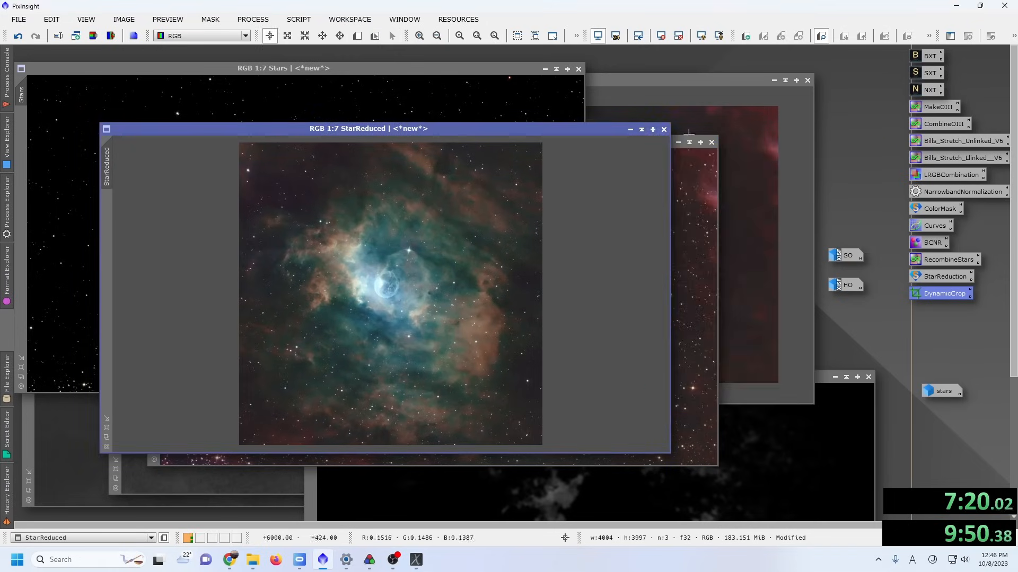
{"action": "left_click", "coordinate": [652, 130]}
{"action": "scroll", "coordinate": [850, 378], "scroll_direction": "up", "scroll_amount": 3}
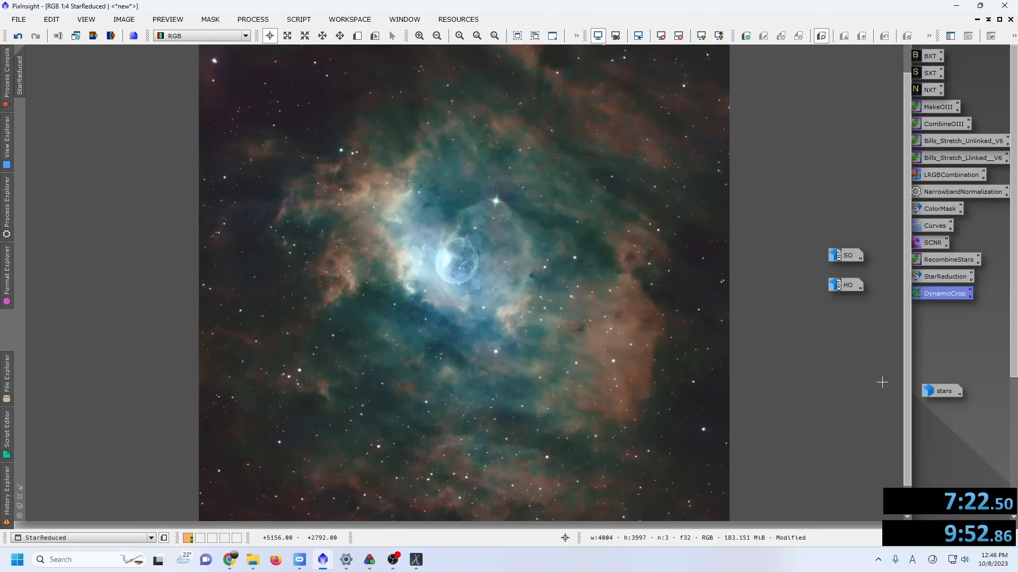